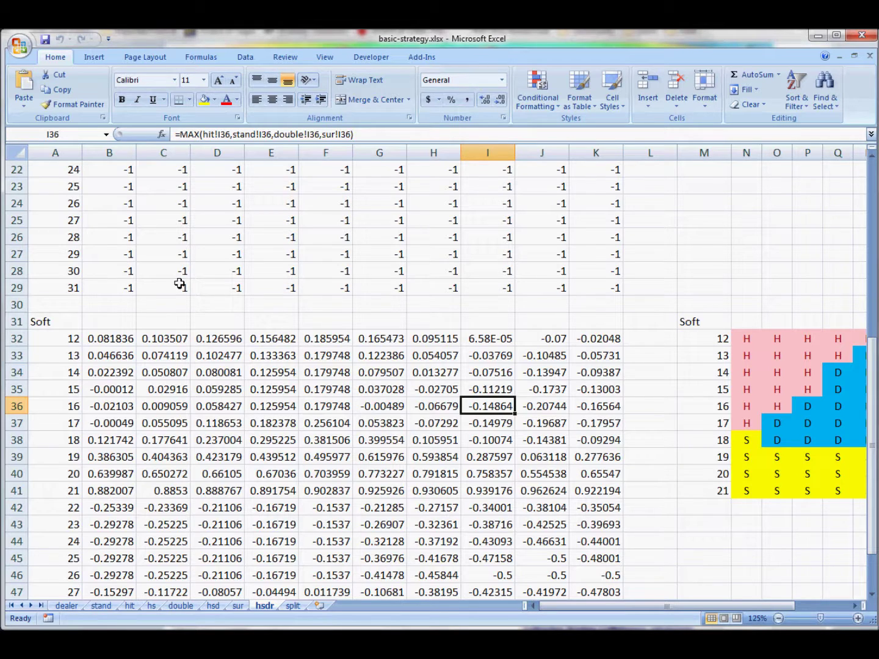
# Review the MAX formulas on the hsdr sheet, including H42 and D32, then add a new worksheet.
pyautogui.click(237, 384)
pyautogui.click(282, 460)
pyautogui.click(423, 508)
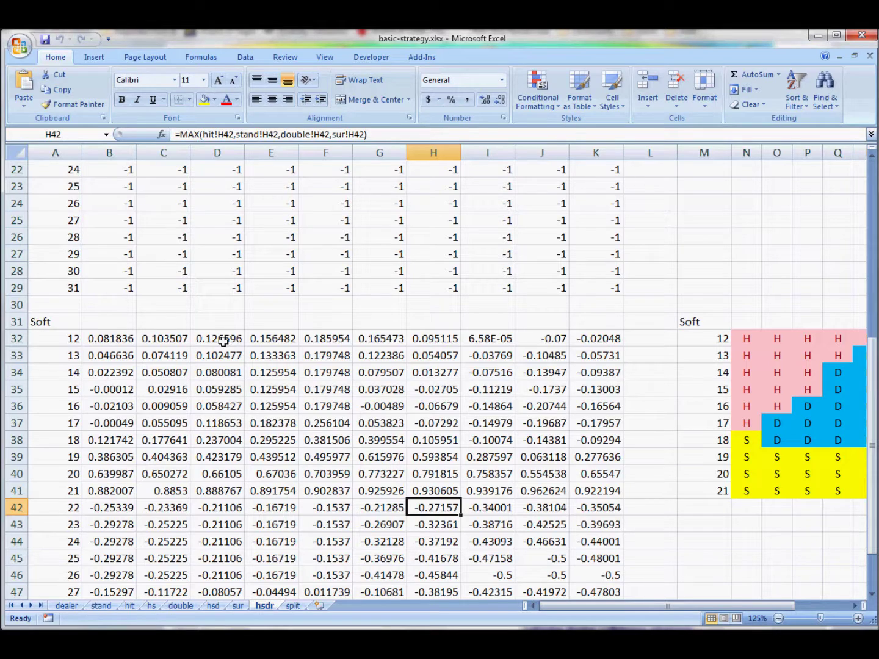
pyautogui.click(196, 336)
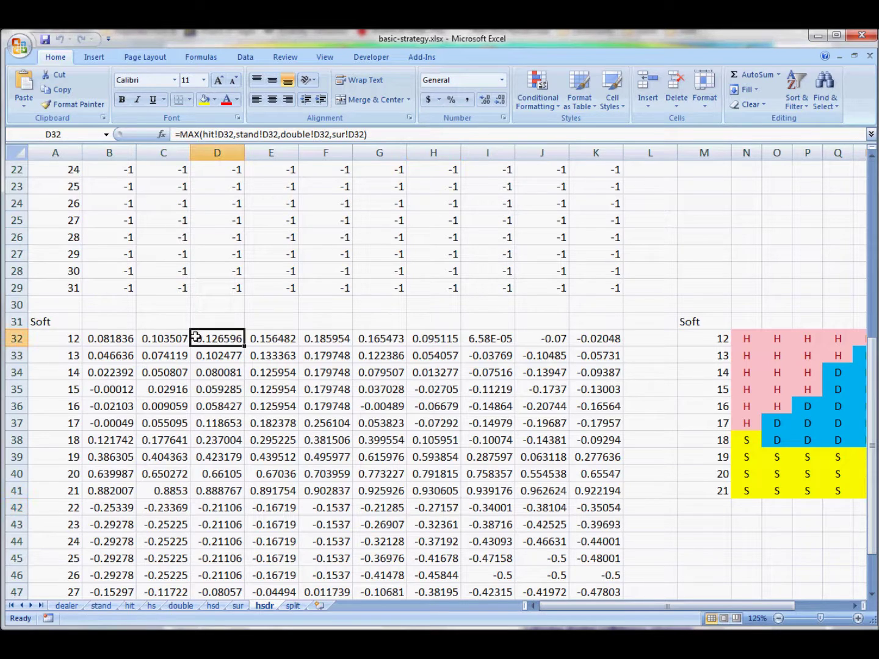
pyautogui.click(319, 608)
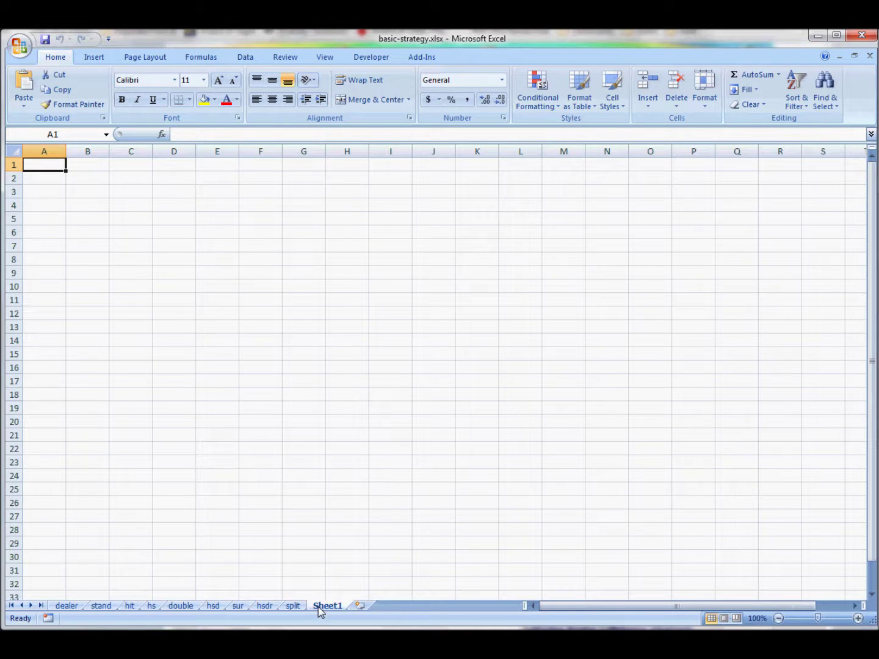
# Rename the Sheet1 tab to 'prob' and select cell A1.
pyautogui.rightClick(318, 607)
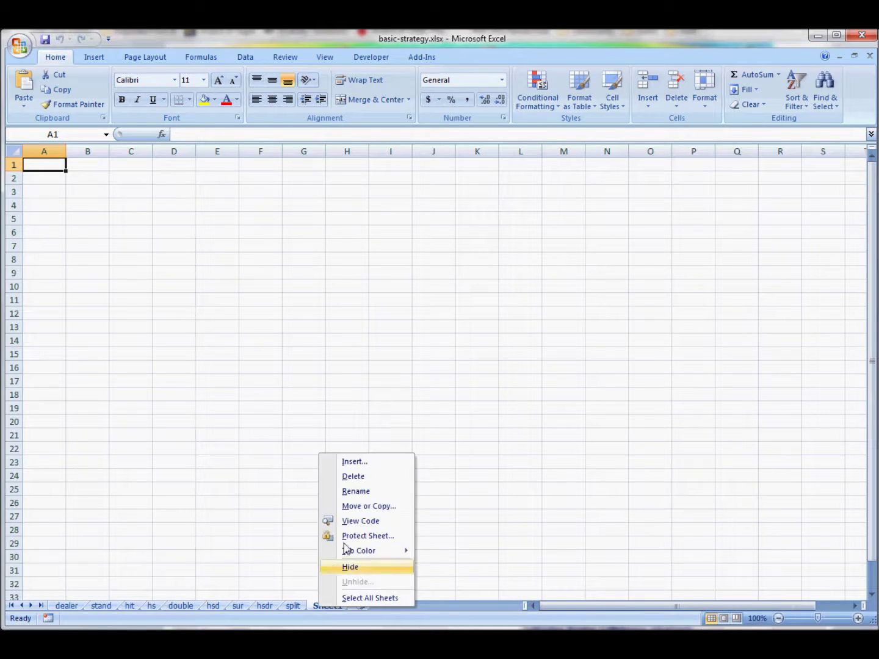
pyautogui.click(354, 492)
pyautogui.write('prob')
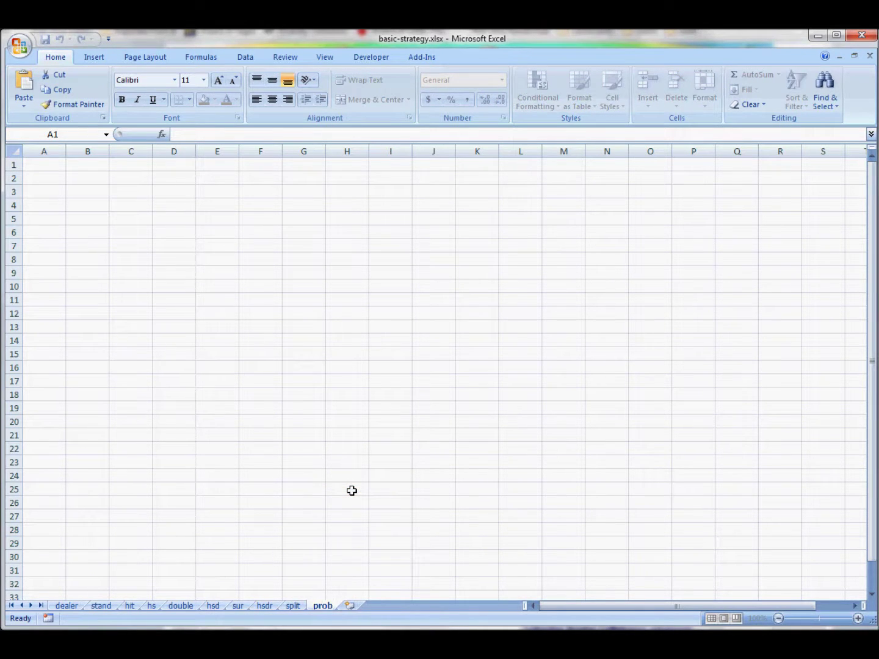
pyautogui.click(352, 490)
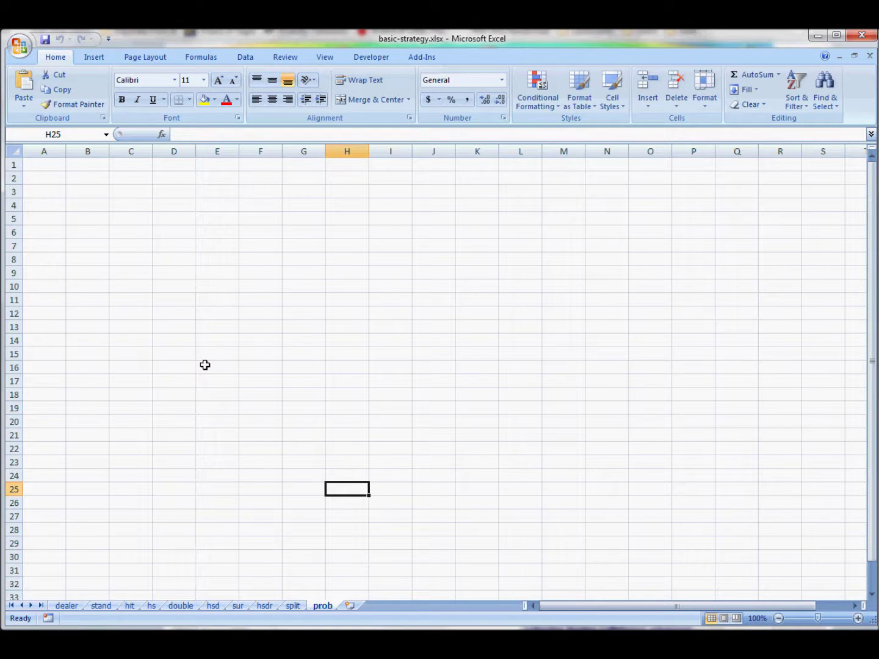
pyautogui.click(50, 166)
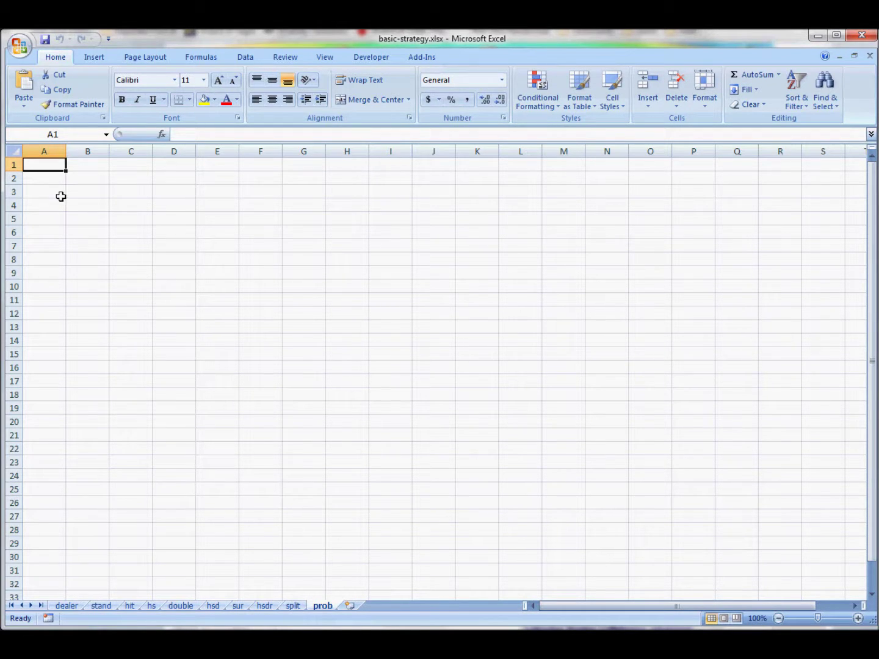
# Enter a 'Hard' heading in A1, start at 5, and fill =A2+1 formulas down column A.
pyautogui.write('Hard')
pyautogui.press('Return')
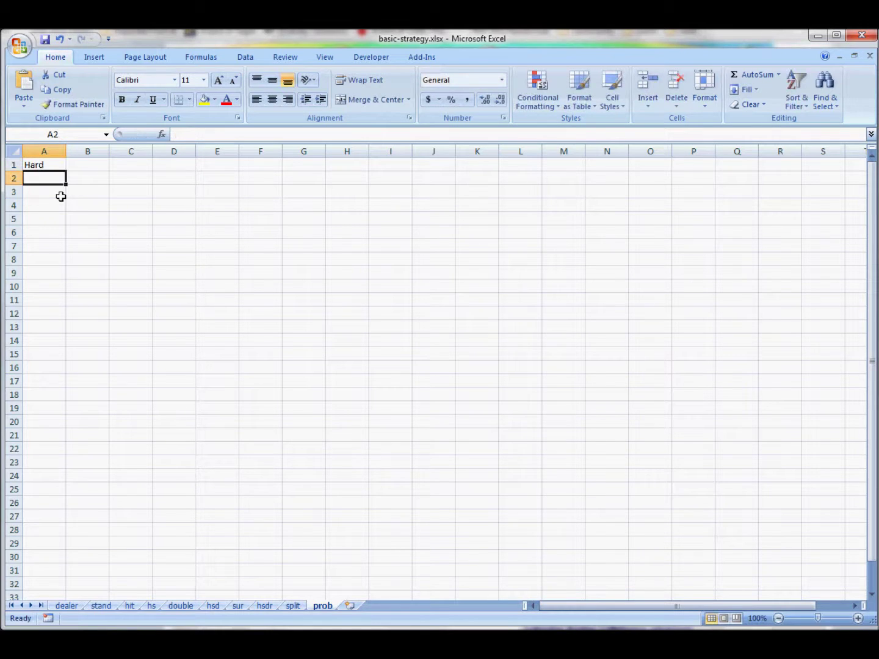
pyautogui.write('5')
pyautogui.press('Return')
pyautogui.write('=')
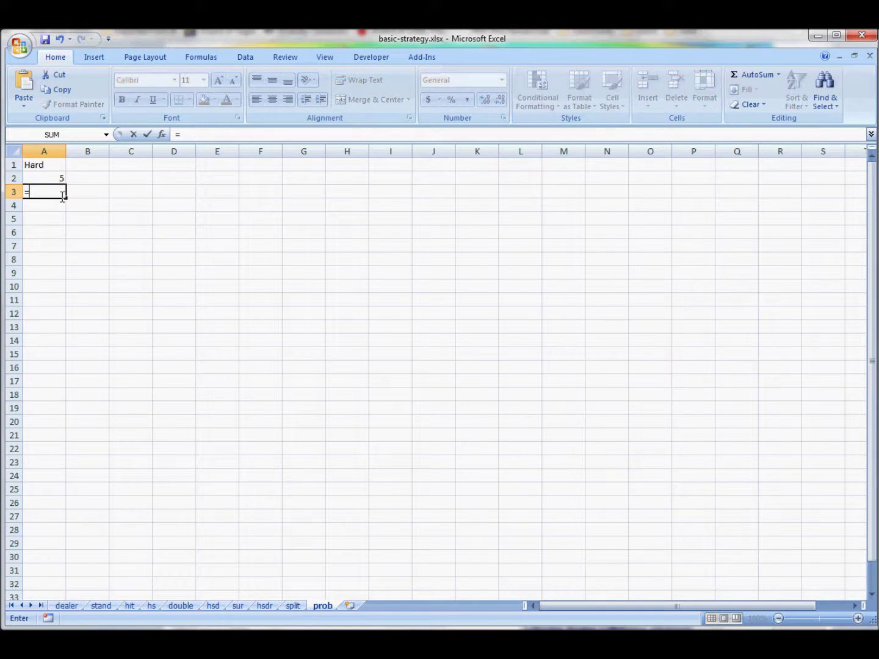
pyautogui.click(44, 178)
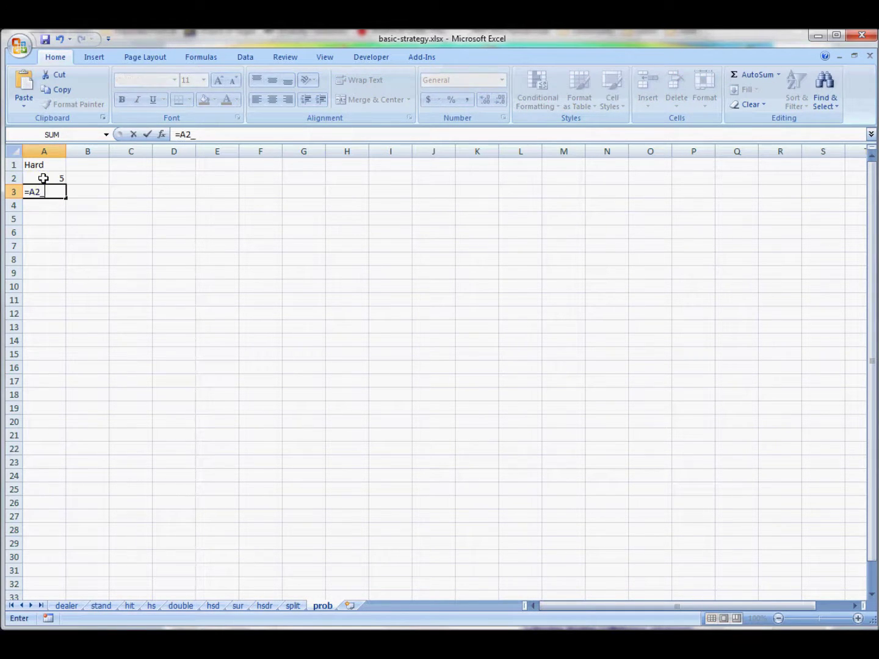
pyautogui.write('+1')
pyautogui.press('Return')
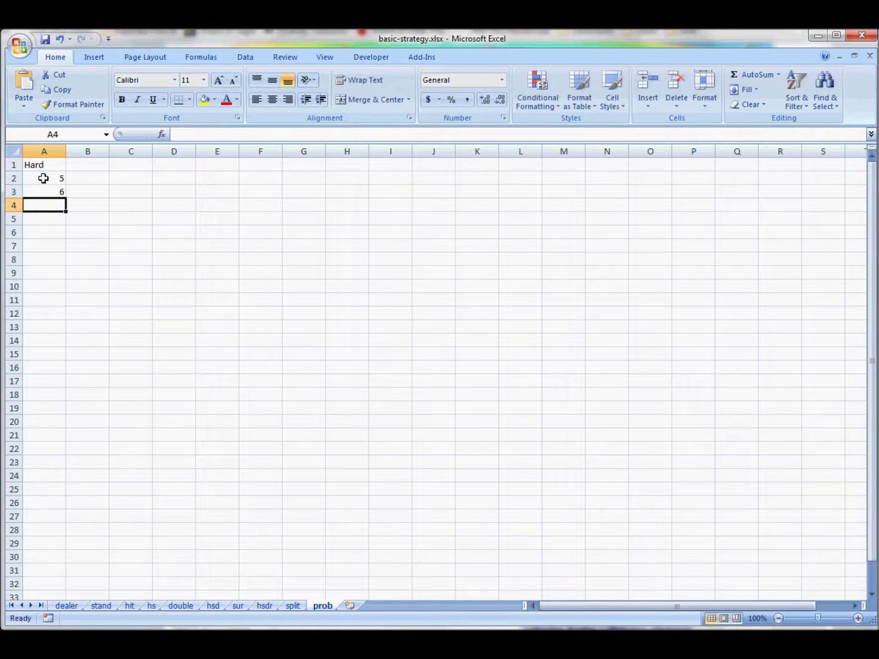
pyautogui.press('Up')
pyautogui.hotkey('ctrl', 'c')
pyautogui.moveTo(44, 207); pyautogui.dragTo(58, 445)
pyautogui.hotkey('ctrl', 'v')
pyautogui.press('Delete')
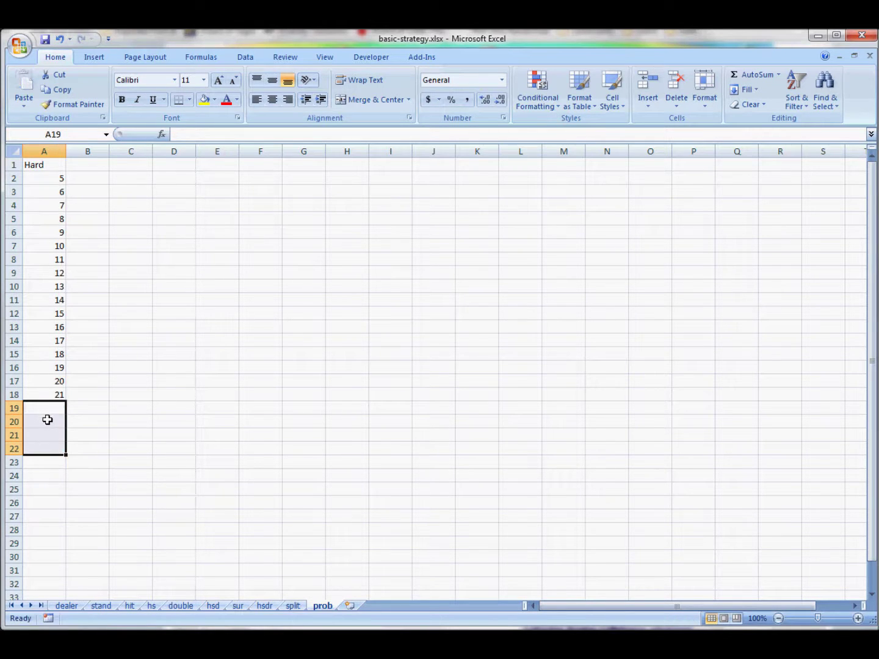
# Add a 'Soft' heading in A20 starting at 13, and fill add-one formulas below it.
pyautogui.click(46, 420)
pyautogui.write('S')
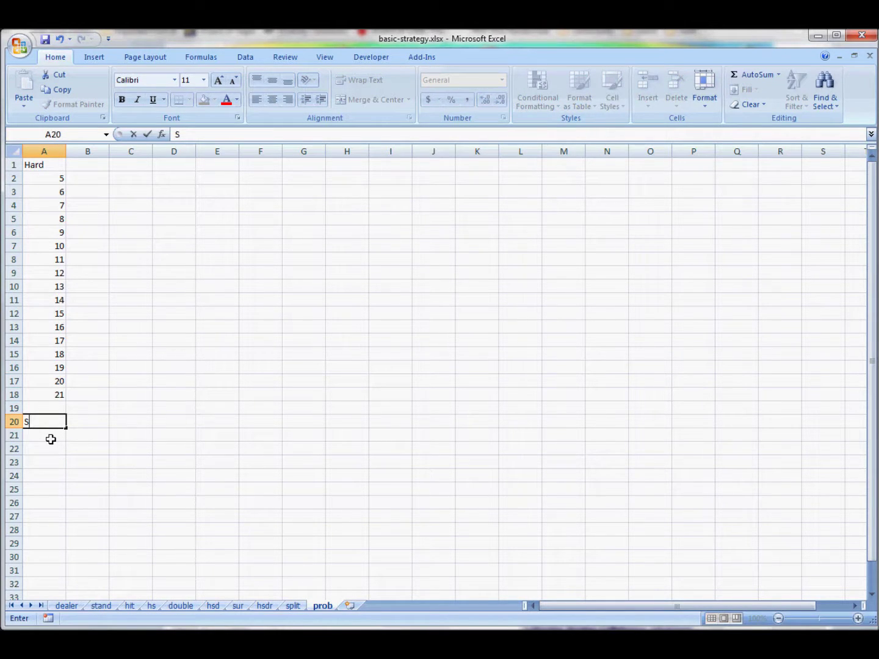
pyautogui.write('oft')
pyautogui.click(50, 440)
pyautogui.write('13')
pyautogui.press('Return')
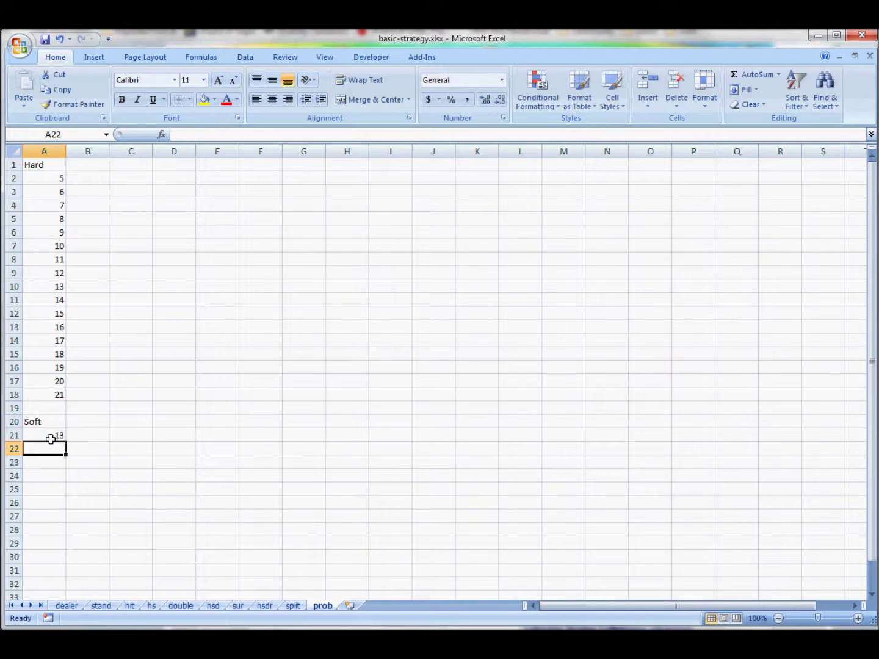
pyautogui.click(50, 379)
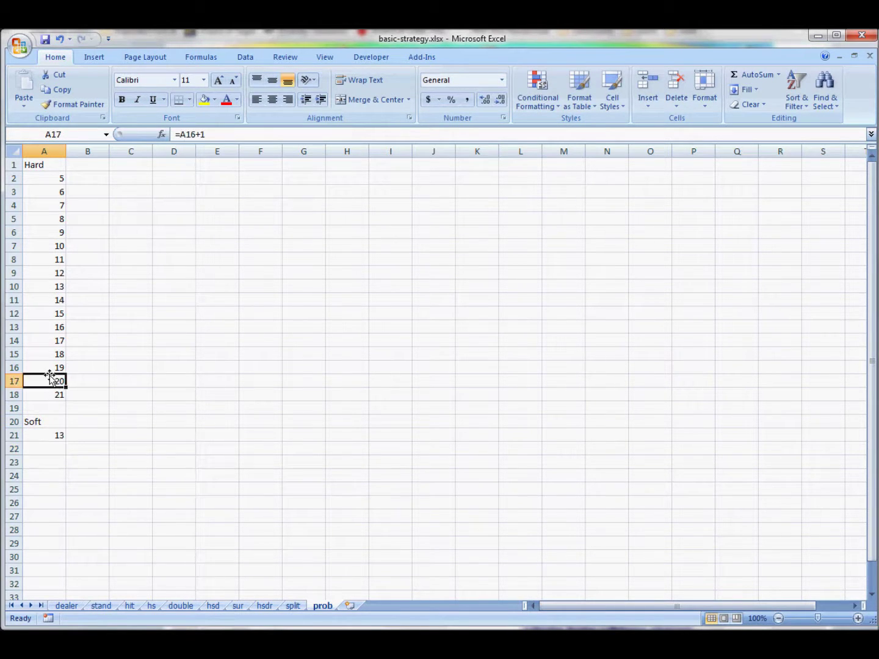
pyautogui.hotkey('ctrl', 'c')
pyautogui.scroll(-3, 80, 398)
pyautogui.moveTo(52, 327); pyautogui.dragTo(43, 490)
pyautogui.hotkey('ctrl', 'v')
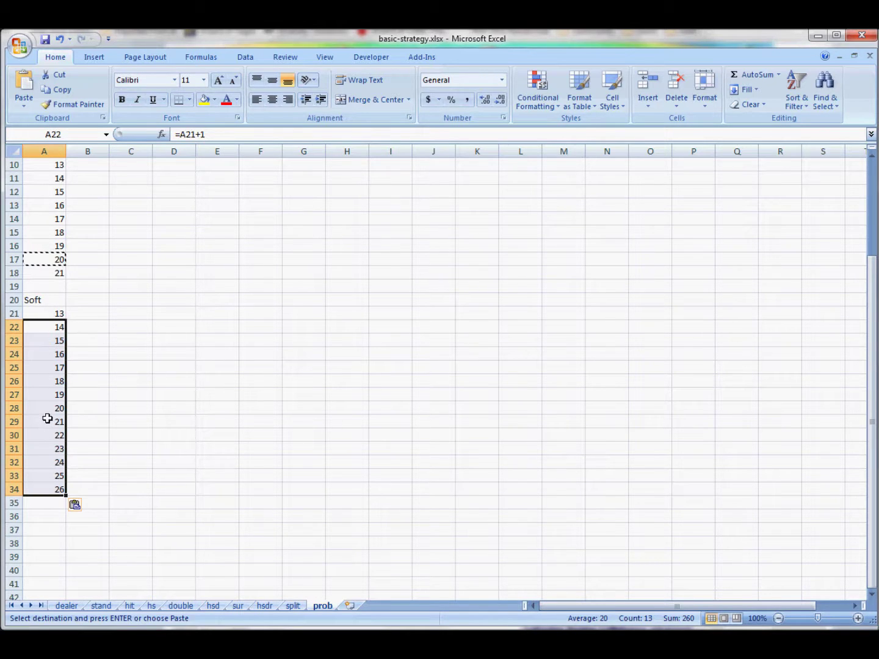
# Trim the lists so Hard ends at 20 and Soft ends at 21.
pyautogui.click(61, 272)
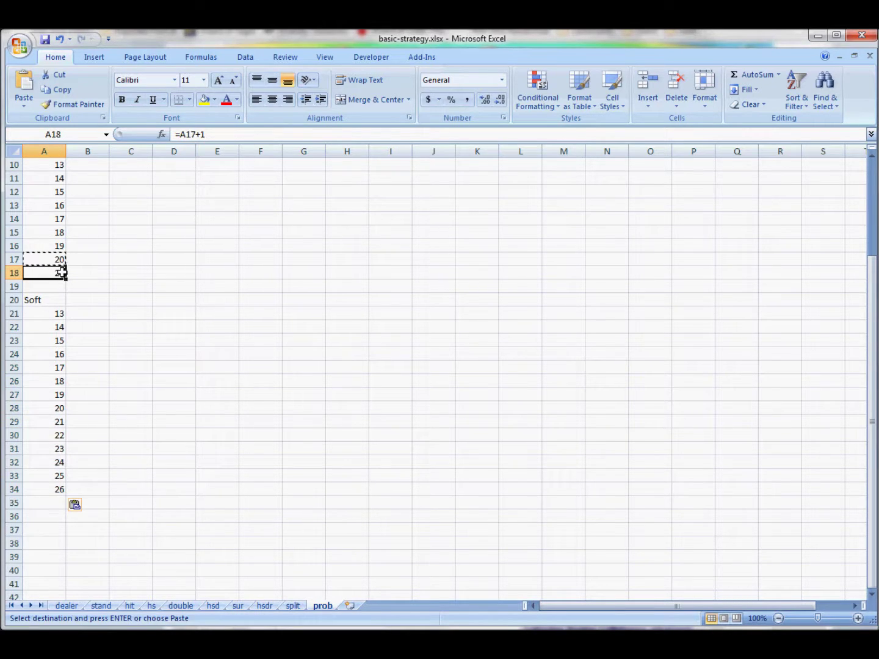
pyautogui.press('Delete')
pyautogui.moveTo(55, 434); pyautogui.dragTo(61, 514)
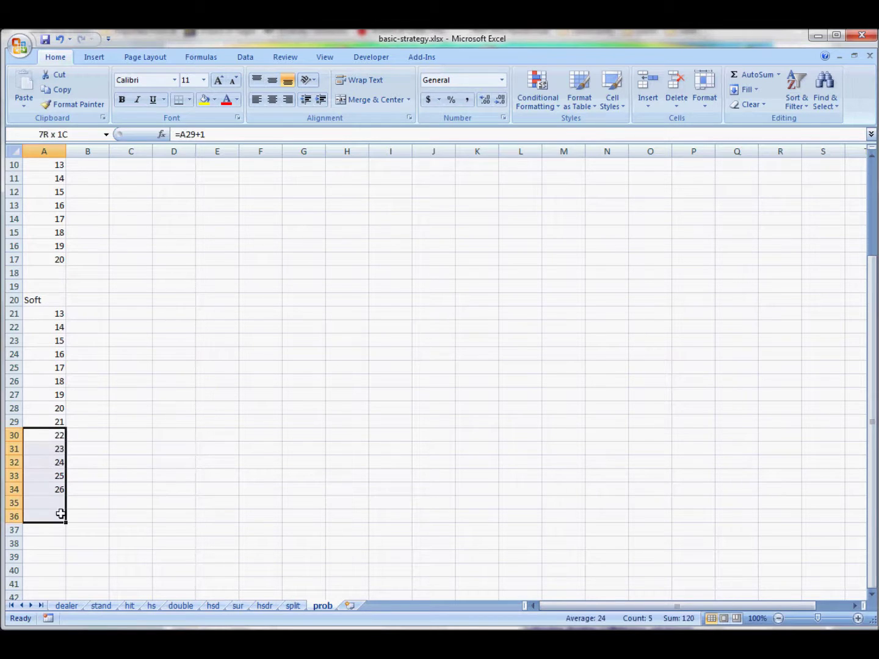
pyautogui.press('Delete')
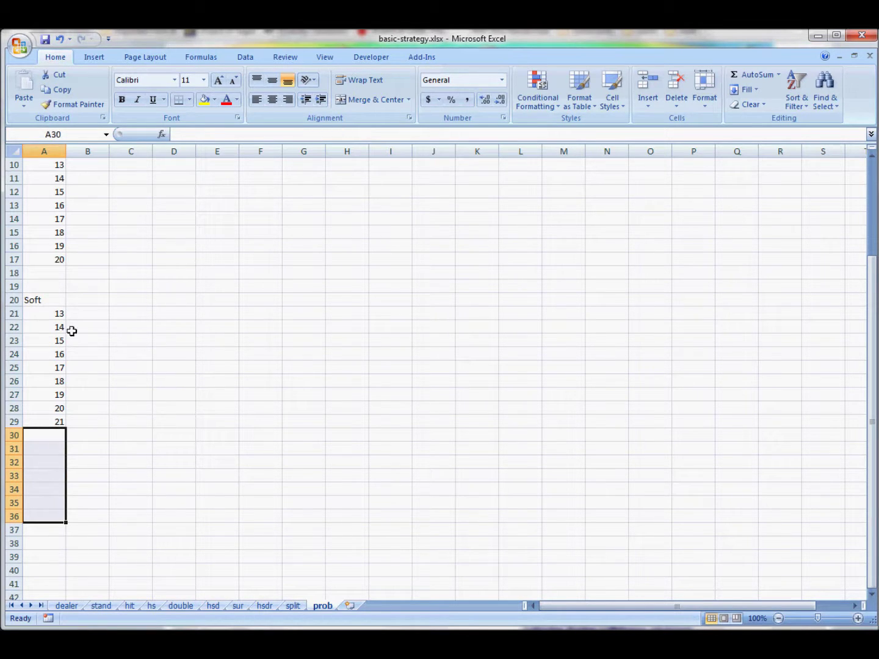
pyautogui.click(55, 449)
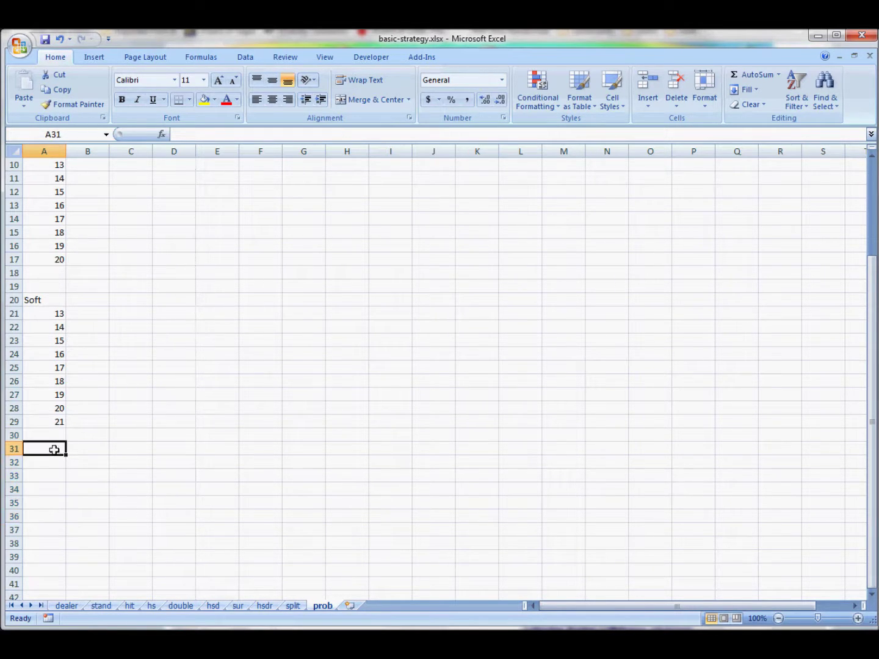
# Start a 'Pair' section in A31 with 2 as the first value.
pyautogui.write('Split')
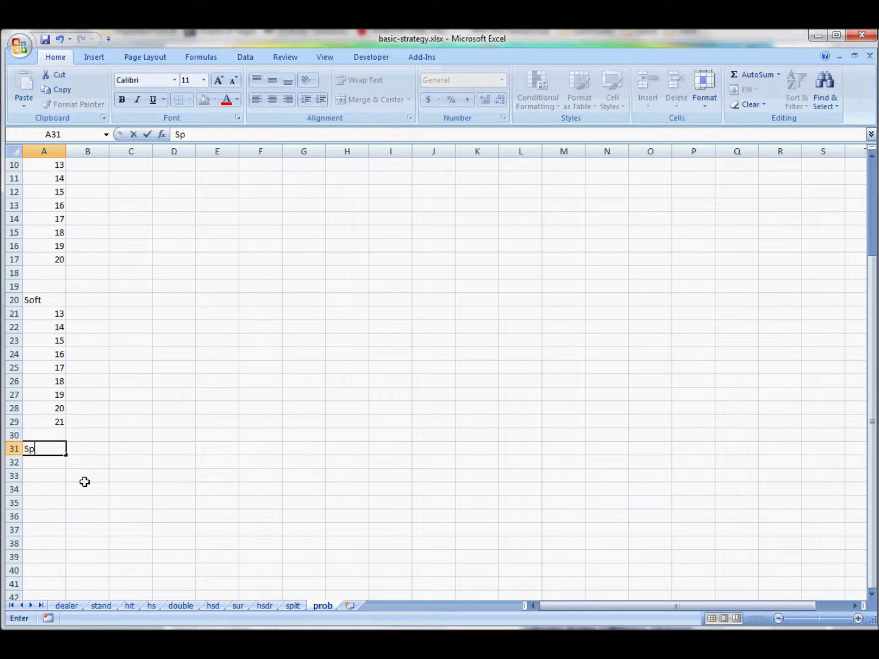
pyautogui.press('BackSpace')
pyautogui.press('BackSpace')
pyautogui.press('BackSpace')
pyautogui.write('Pair')
pyautogui.press('Return')
pyautogui.write('2')
pyautogui.press('Return')
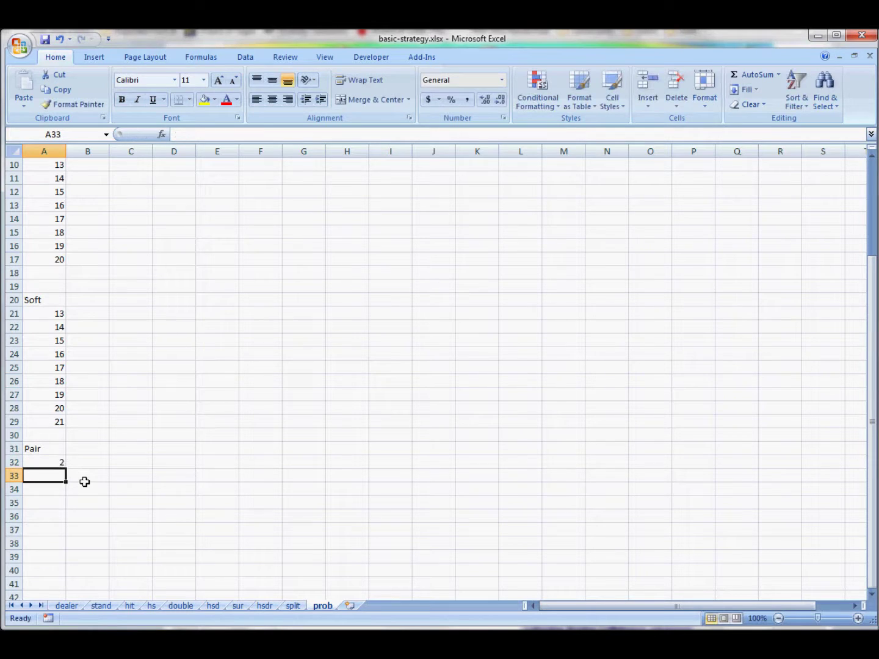
# Fill pair values 3 through 10 with add-one formulas, replace 11 with 'aces', and clear the leftover cells.
pyautogui.click(31, 222)
pyautogui.hotkey('ctrl', 'c')
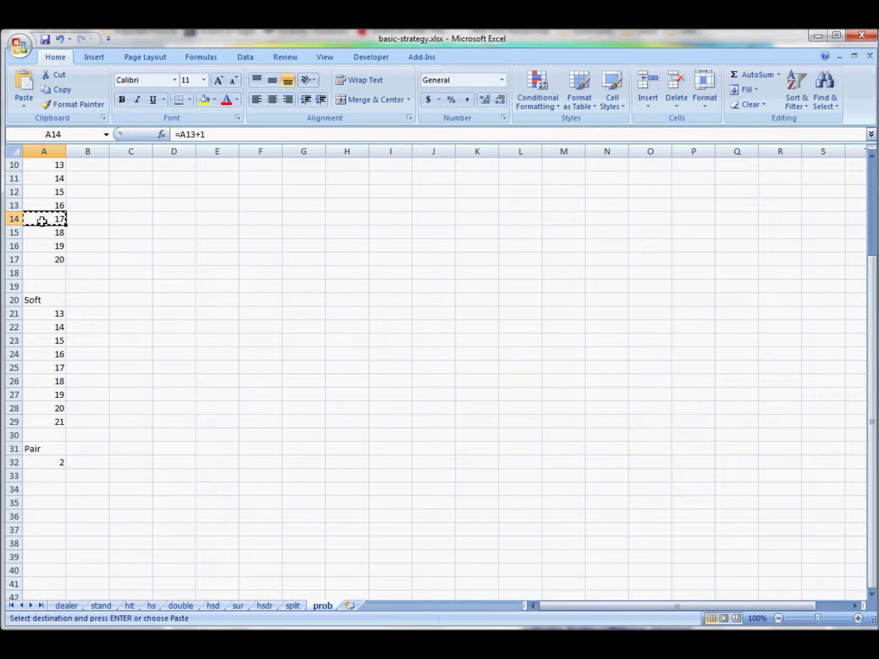
pyautogui.scroll(-3, 149, 247)
pyautogui.moveTo(50, 357); pyautogui.dragTo(51, 489)
pyautogui.hotkey('ctrl', 'v')
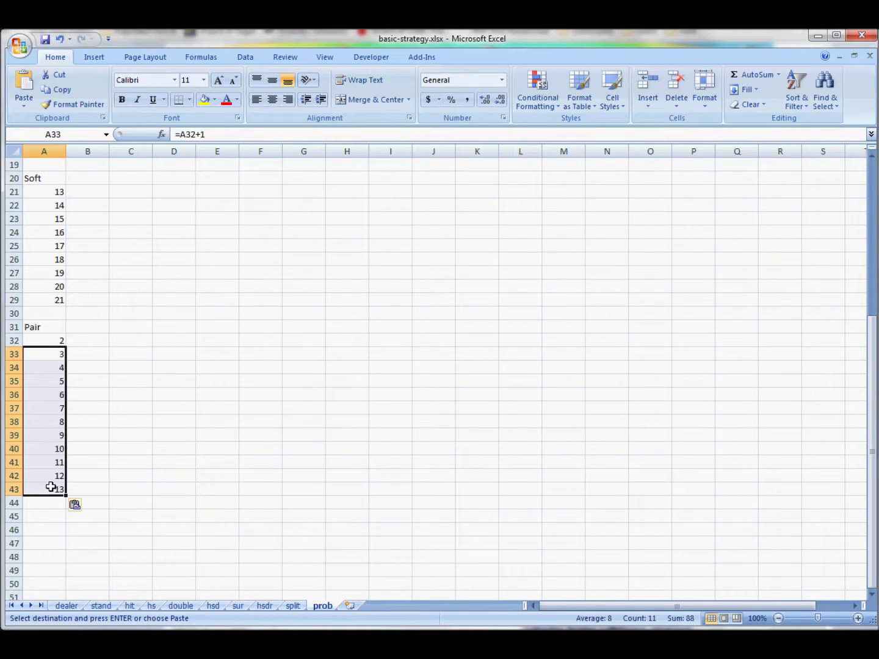
pyautogui.click(52, 460)
pyautogui.write('aces')
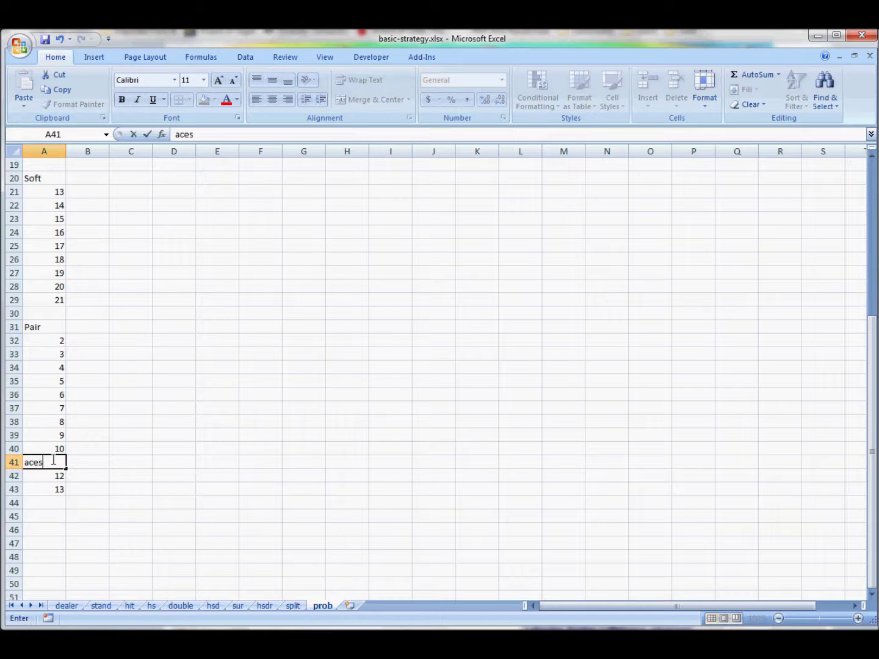
pyautogui.press('Return')
pyautogui.press('Delete')
pyautogui.press('Down')
pyautogui.press('Delete')
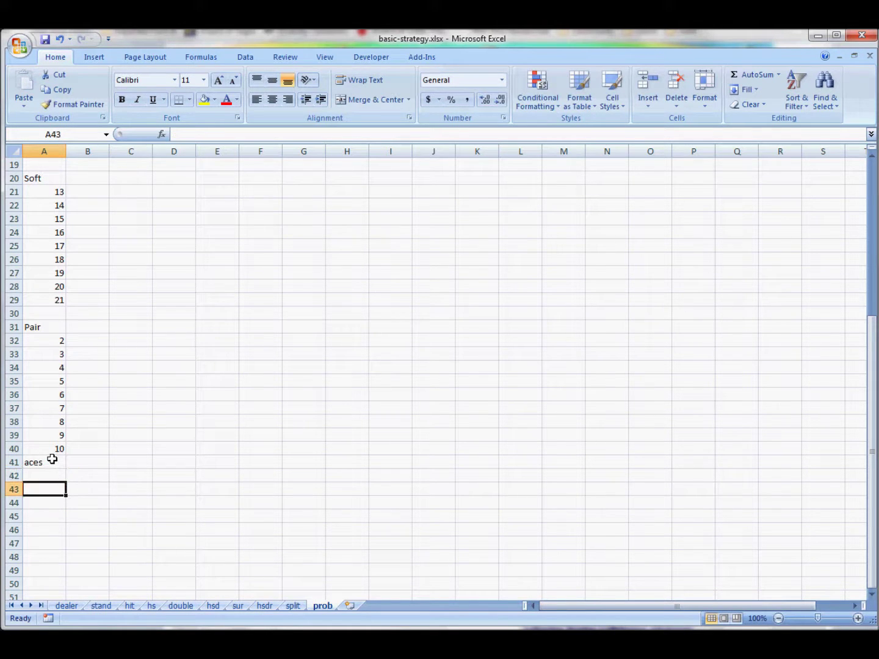
pyautogui.press('Down')
pyautogui.scroll(6, 52, 459)
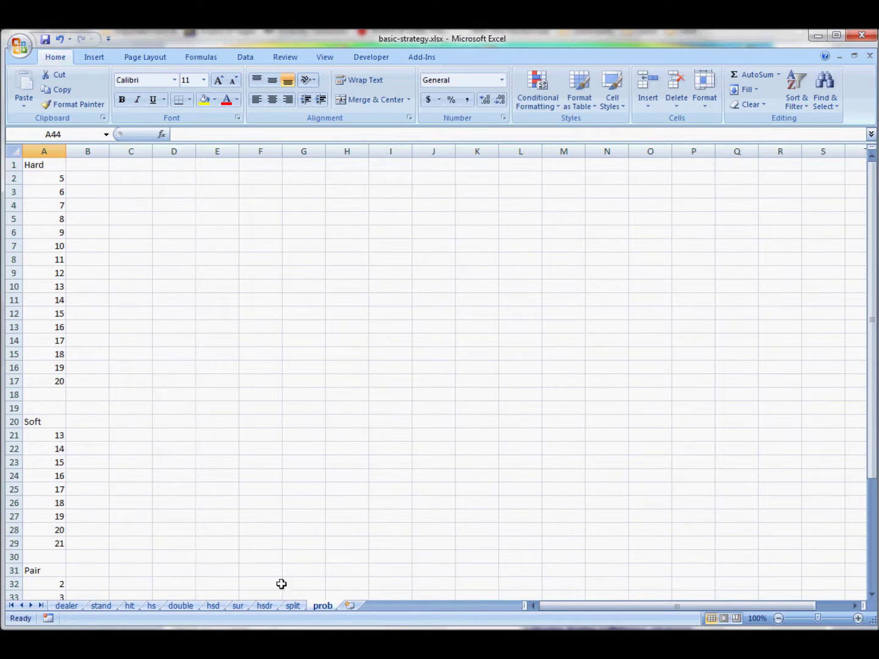
# Copy the split sheet's dealer card headings 2 through Ace into prob row 1, starting at B1.
pyautogui.click(294, 605)
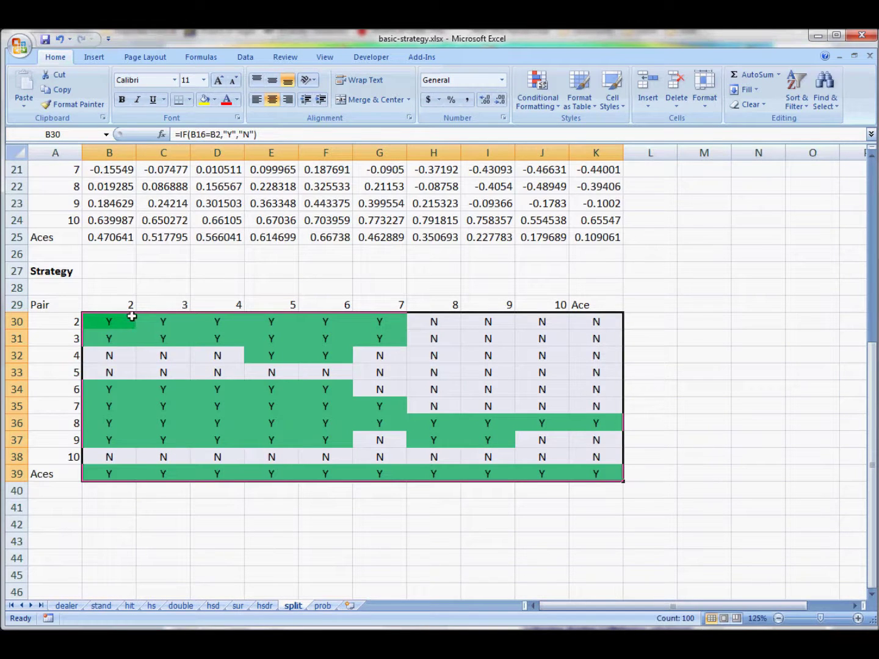
pyautogui.moveTo(110, 303); pyautogui.dragTo(593, 305)
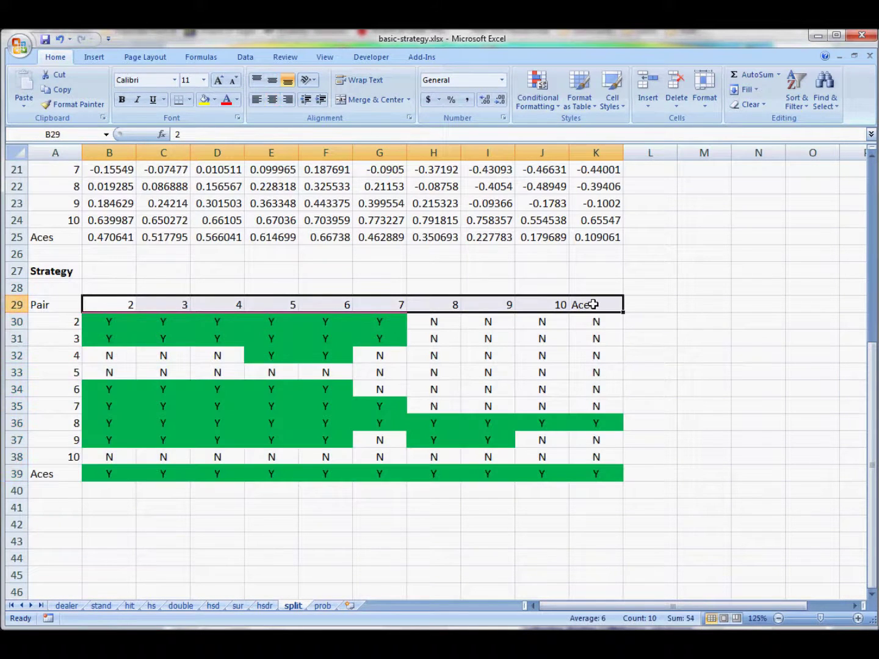
pyautogui.hotkey('ctrl', 'c')
pyautogui.click(322, 605)
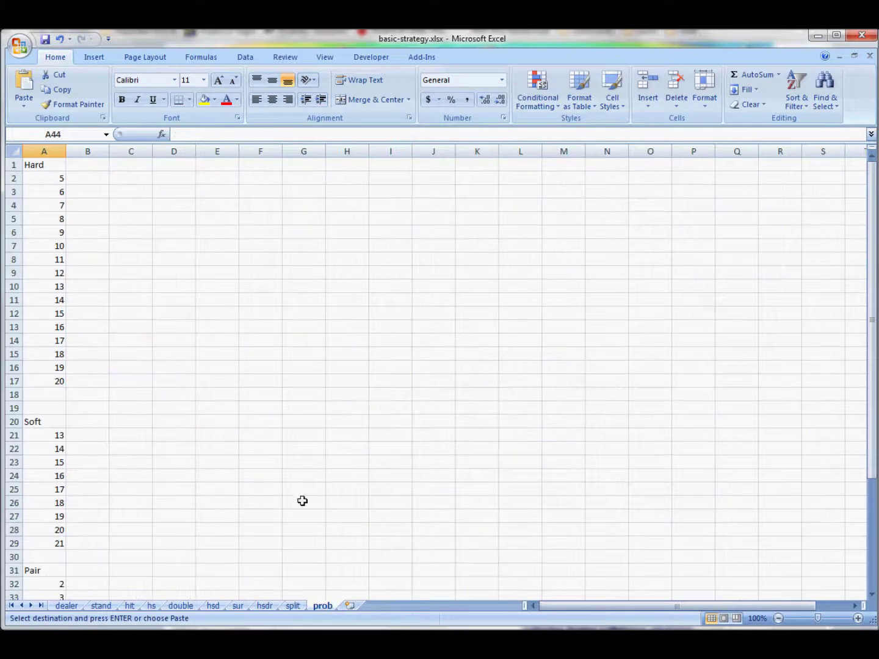
pyautogui.click(98, 164)
pyautogui.hotkey('ctrl', 'v')
pyautogui.scroll(-10, 101, 354)
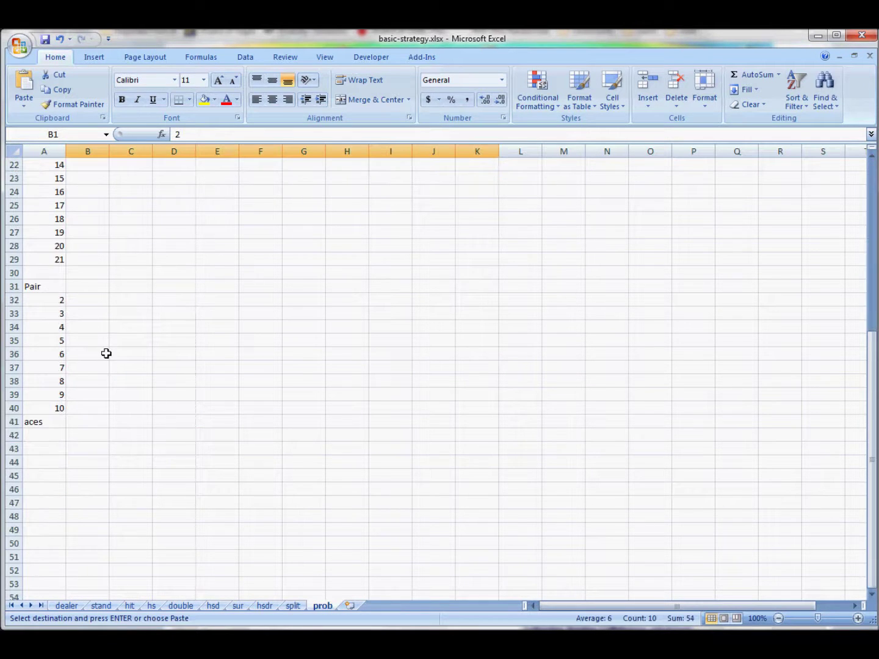
pyautogui.click(47, 344)
# Label A45 'Card 1' and copy the pair values 2 through aces below it, starting at A46.
pyautogui.click(48, 353)
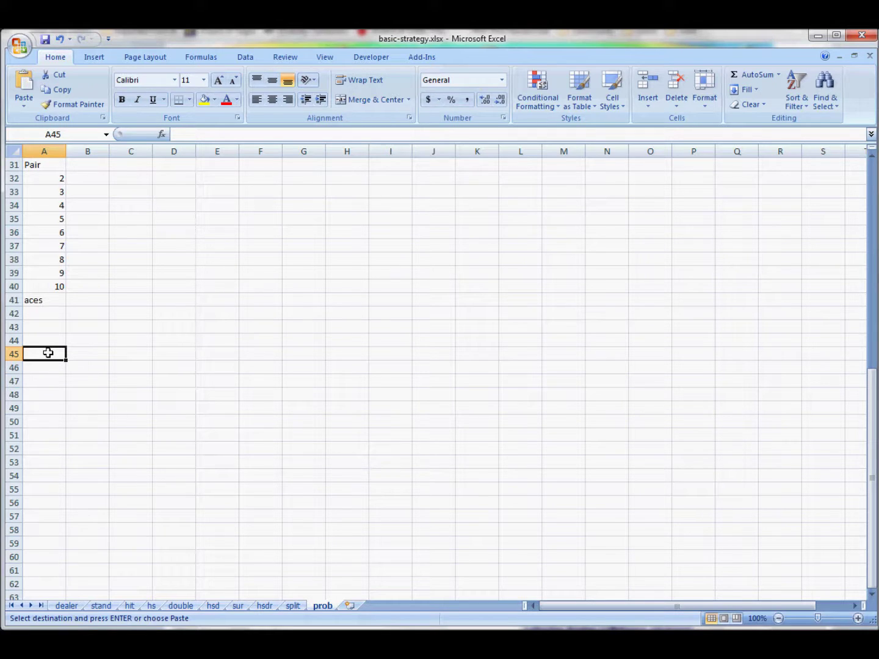
pyautogui.write('Card 1')
pyautogui.press('Return')
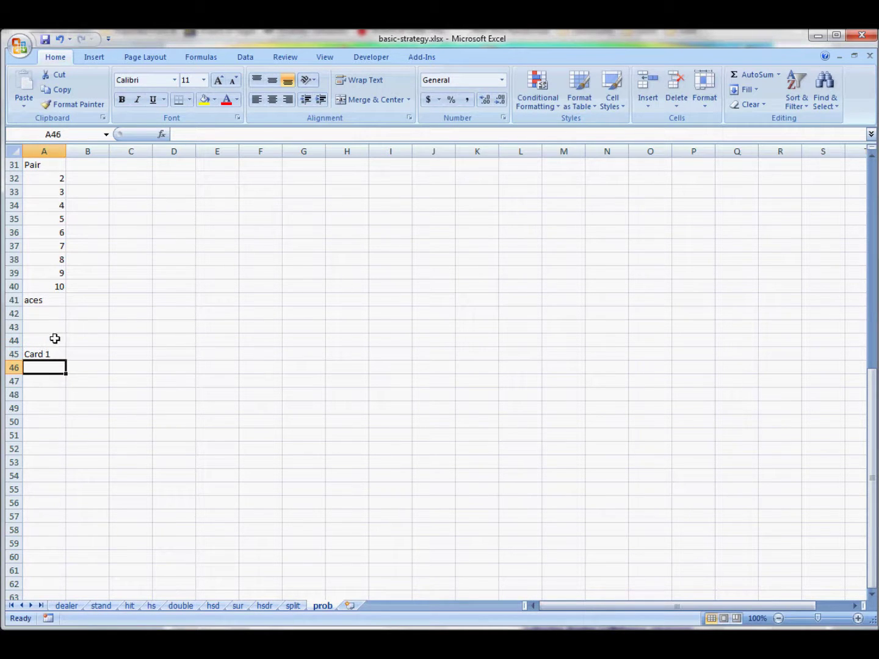
pyautogui.moveTo(61, 178); pyautogui.dragTo(45, 297)
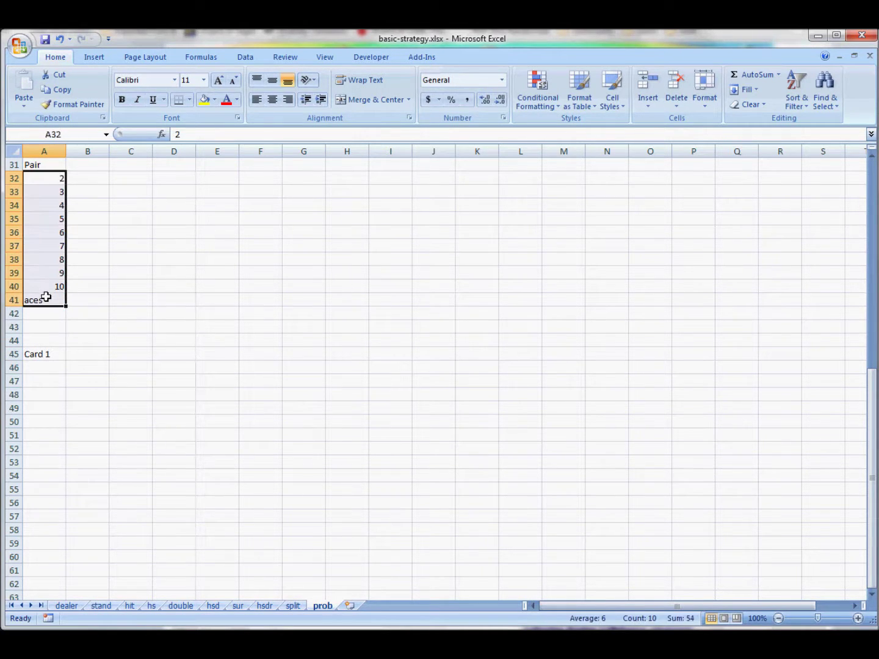
pyautogui.hotkey('ctrl', 'c')
pyautogui.click(47, 370)
pyautogui.hotkey('ctrl', 'v')
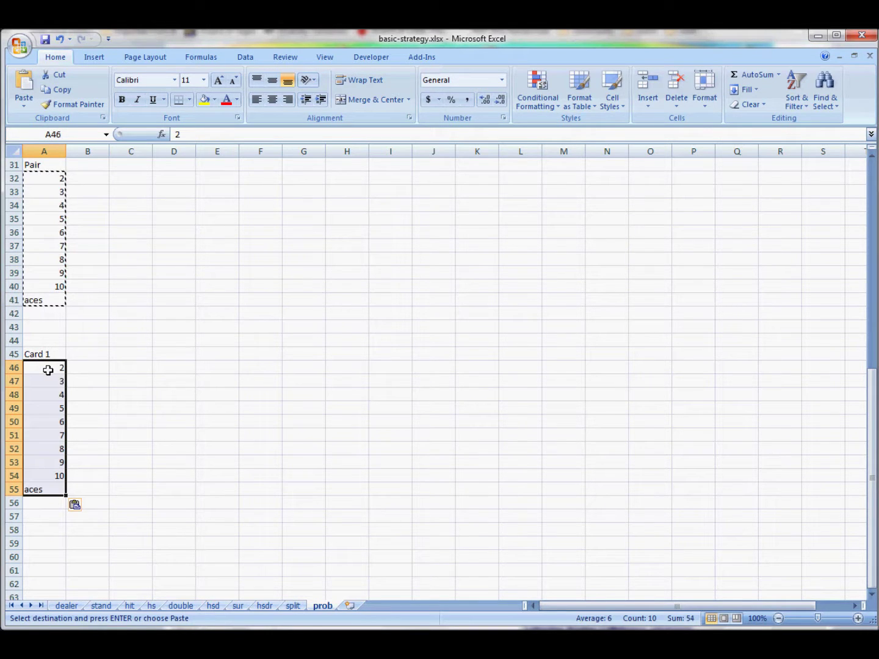
# Paste the same values transposed across row 45, starting at B45.
pyautogui.hotkey('ctrl', 'c')
pyautogui.click(86, 354)
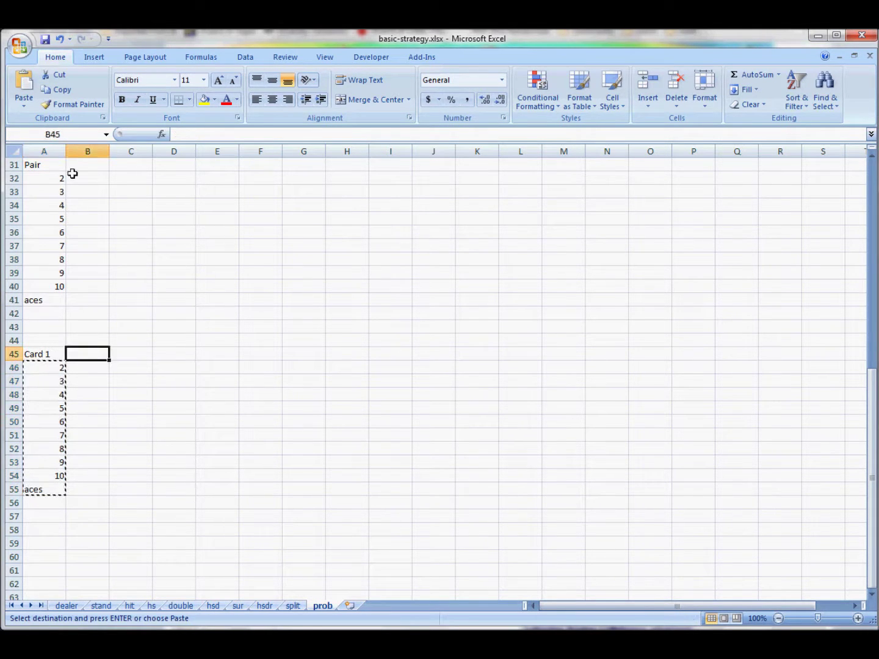
pyautogui.click(25, 109)
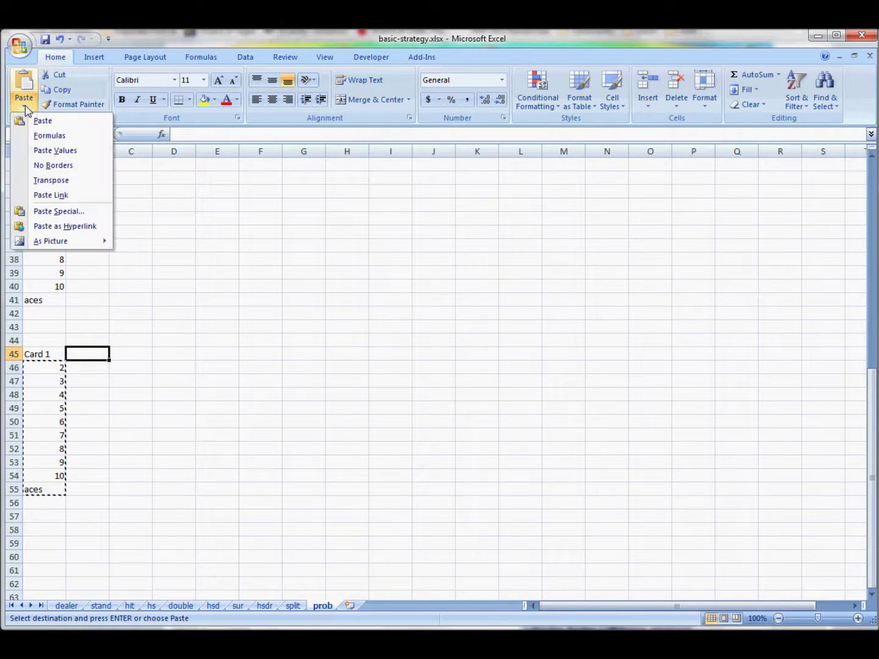
pyautogui.click(72, 180)
# Label B44 'Card 2' and begin a formula in B46 referencing A46.
pyautogui.click(92, 335)
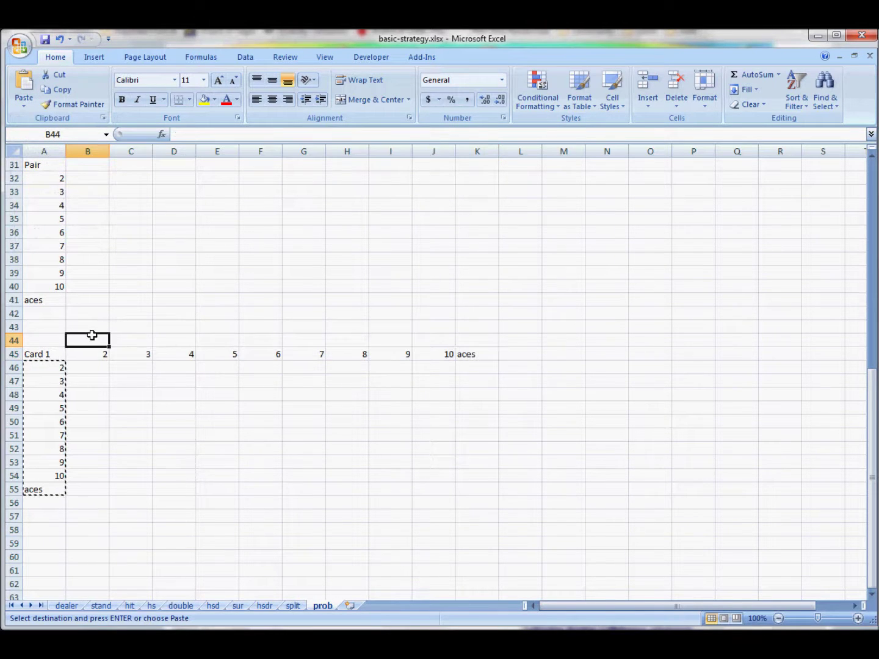
pyautogui.write('Card')
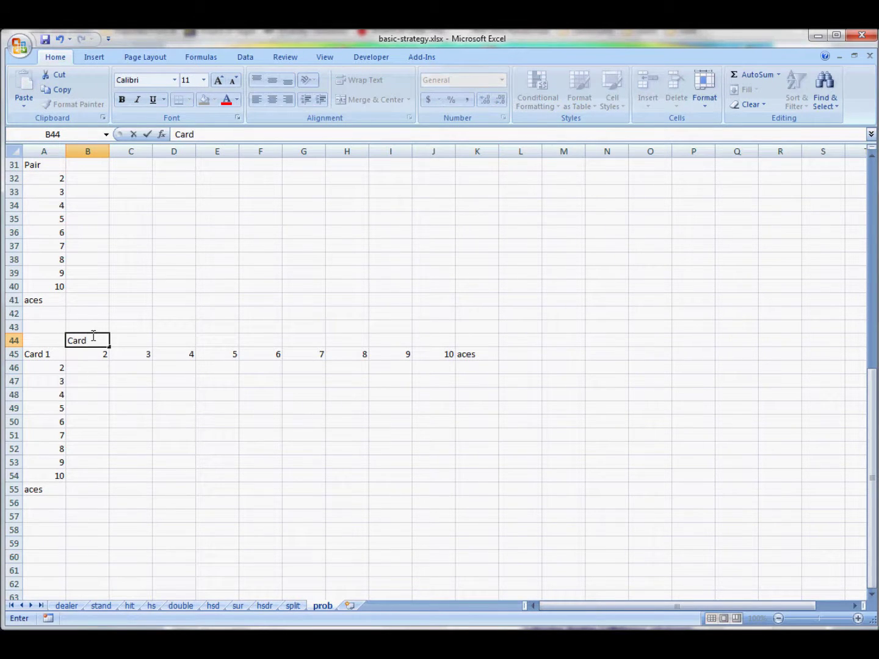
pyautogui.press('Return')
pyautogui.press('Return')
pyautogui.write('=')
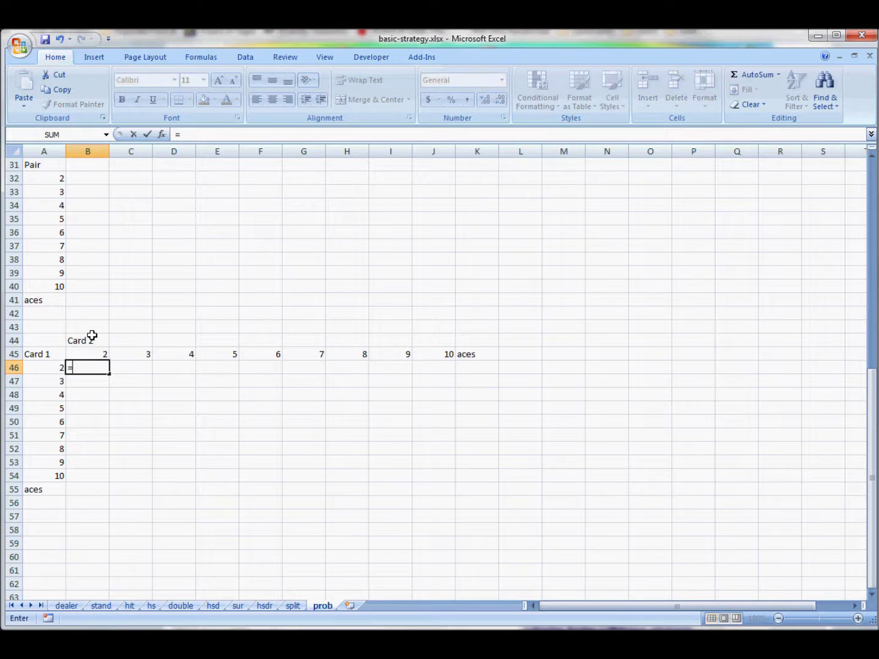
pyautogui.click(52, 365)
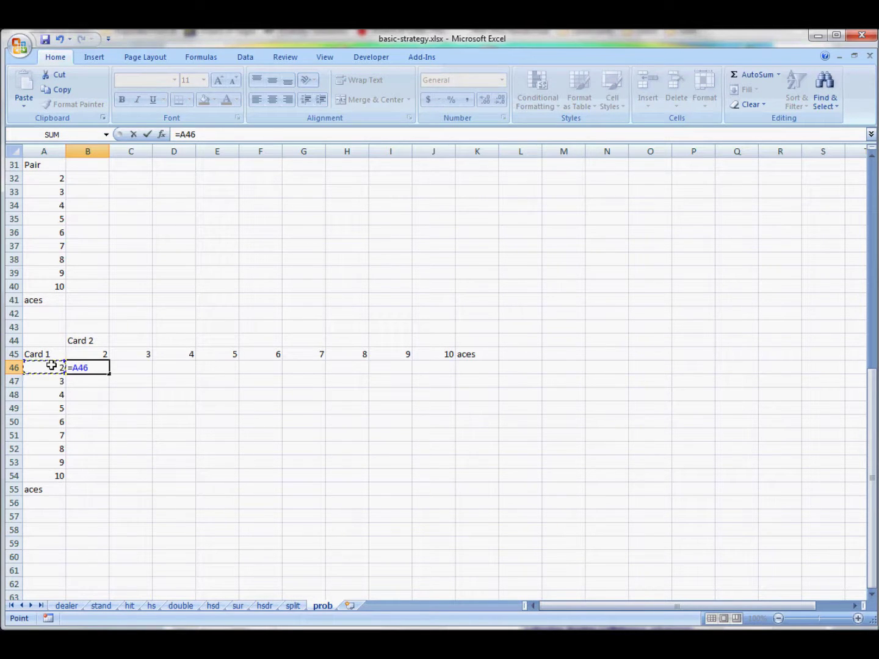
# Complete the formula =$A46+B$45 in B46 and fill it across the B46:J54 grid.
pyautogui.write('+')
pyautogui.click(88, 356)
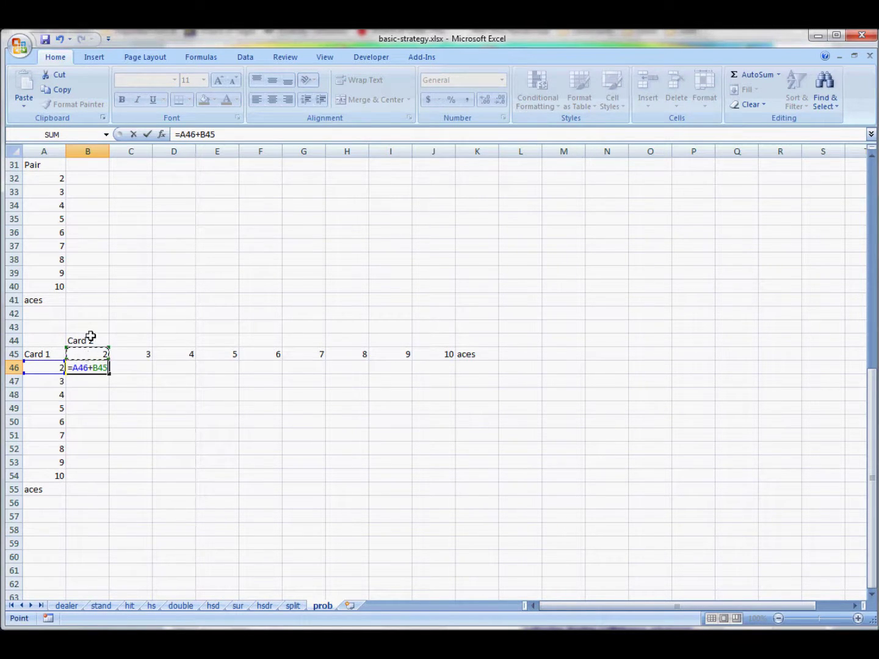
pyautogui.click(182, 135)
pyautogui.write('$')
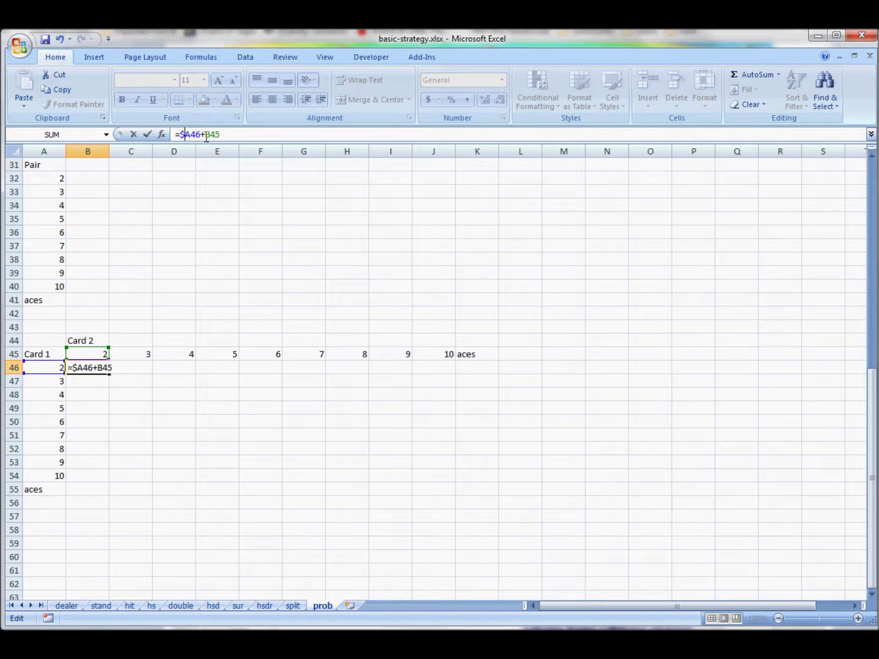
pyautogui.click(212, 135)
pyautogui.write('$')
pyautogui.press('Return')
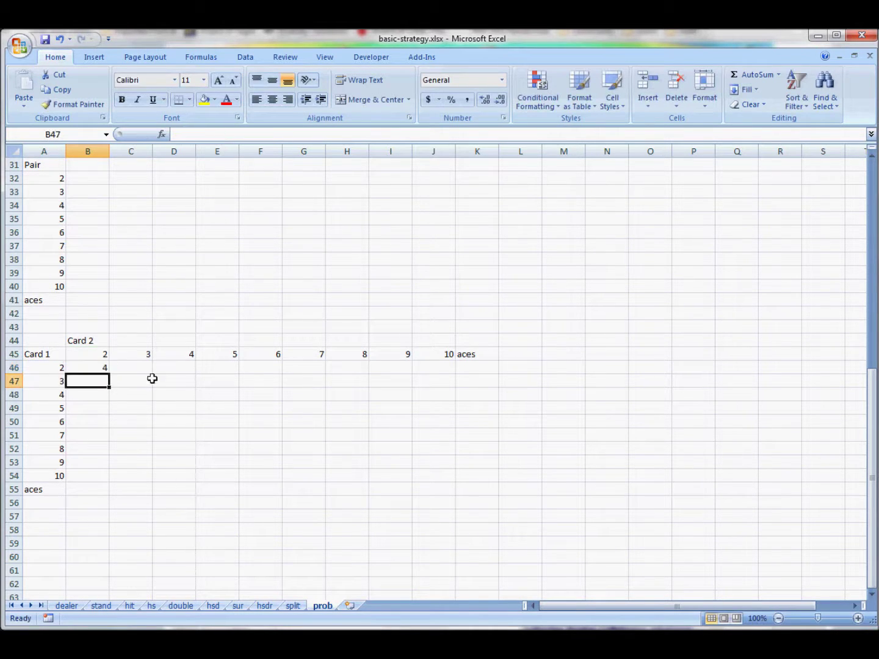
pyautogui.click(102, 366)
pyautogui.hotkey('ctrl', 'c')
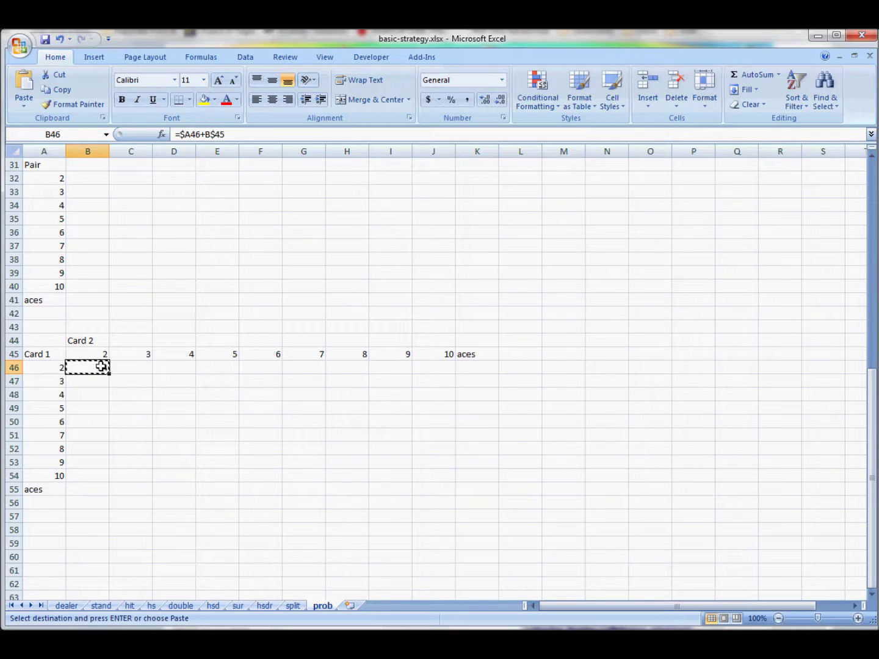
pyautogui.moveTo(101, 366); pyautogui.dragTo(426, 471)
pyautogui.hotkey('ctrl', 'v')
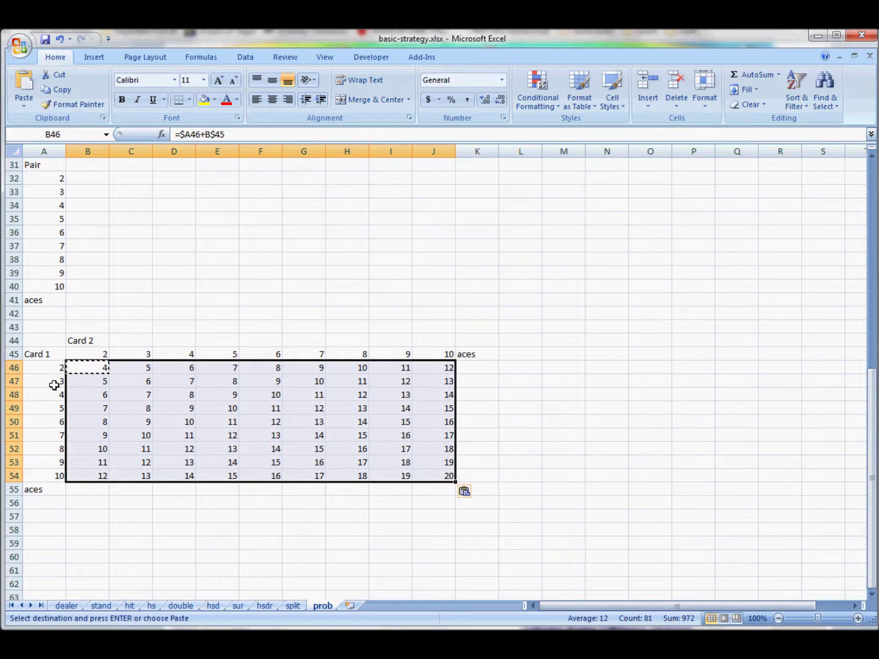
pyautogui.moveTo(36, 354); pyautogui.dragTo(36, 475)
pyautogui.moveTo(102, 355); pyautogui.dragTo(441, 355)
# Clear the matching-pair diagonal cells from B46 through J54.
pyautogui.click(597, 422)
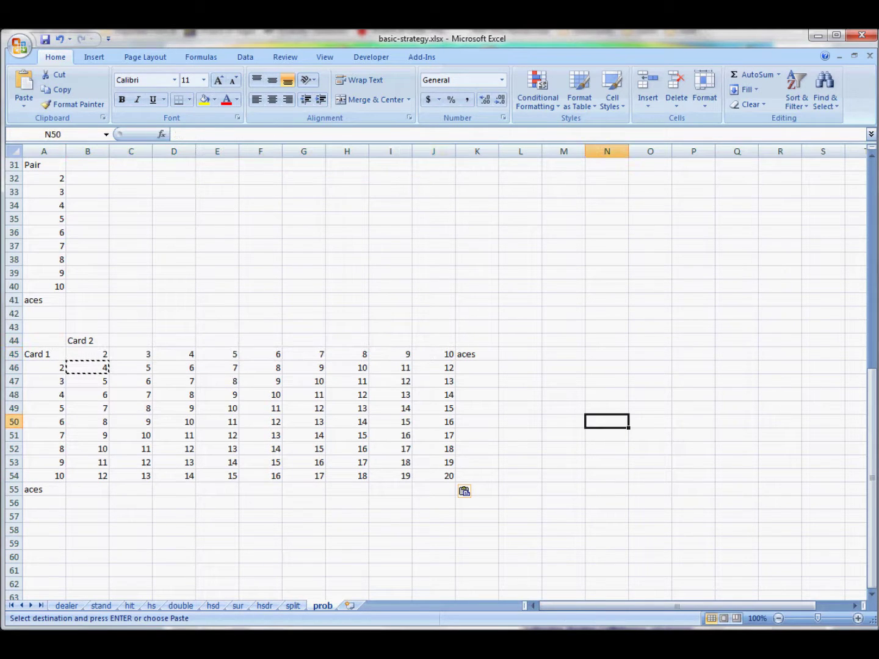
pyautogui.click(98, 367)
pyautogui.press('Delete')
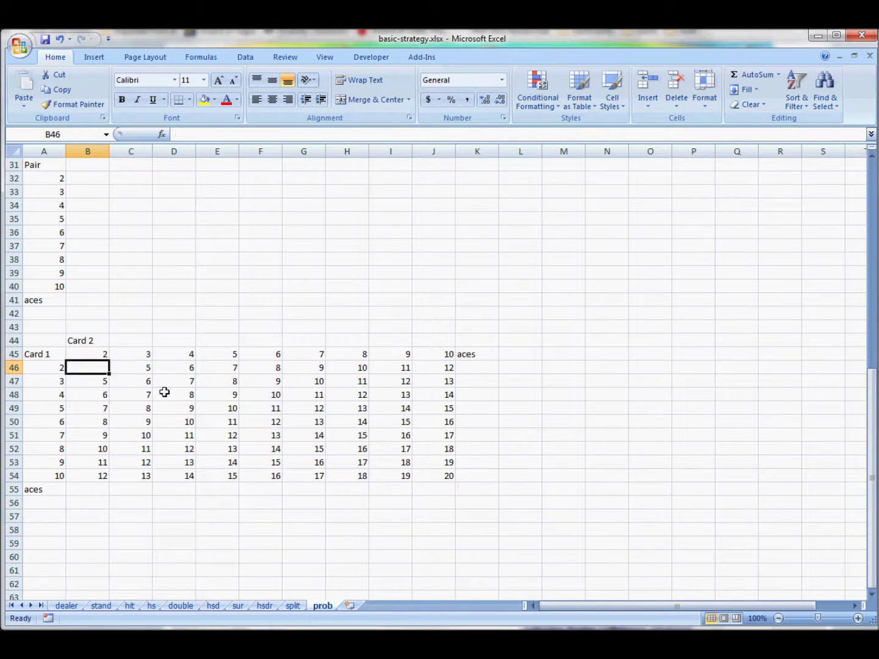
pyautogui.click(144, 378)
pyautogui.press('Delete')
pyautogui.click(181, 393)
pyautogui.press('Delete')
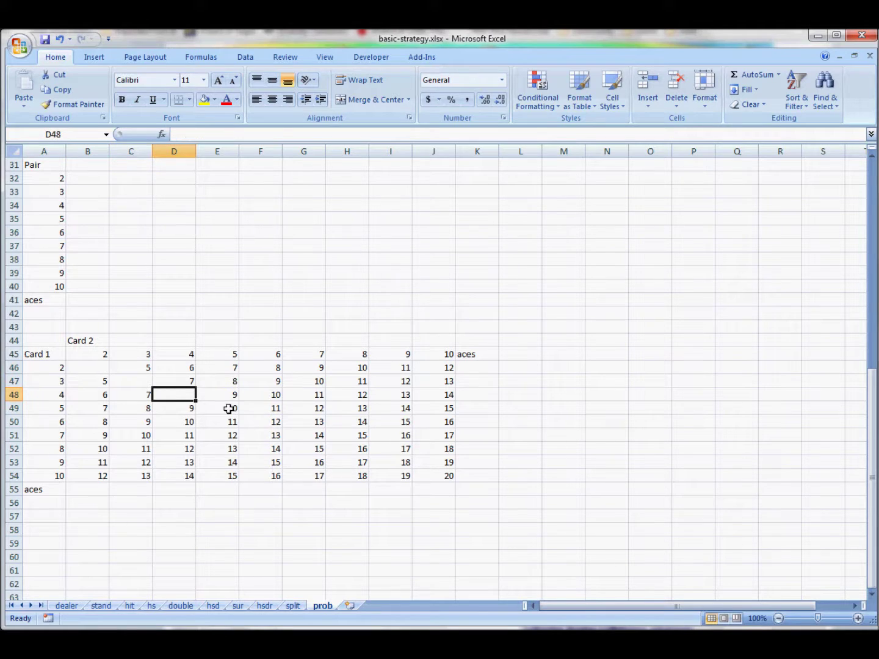
pyautogui.click(230, 409)
pyautogui.press('Delete')
pyautogui.click(276, 421)
pyautogui.press('Delete')
pyautogui.click(315, 436)
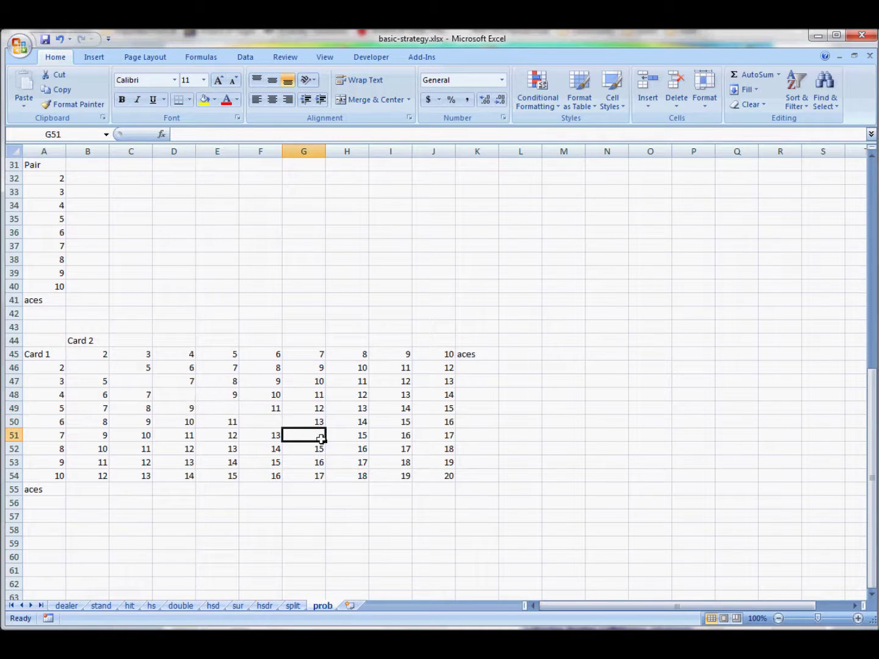
pyautogui.press('Delete')
pyautogui.click(362, 450)
pyautogui.press('Delete')
pyautogui.click(397, 462)
pyautogui.press('Delete')
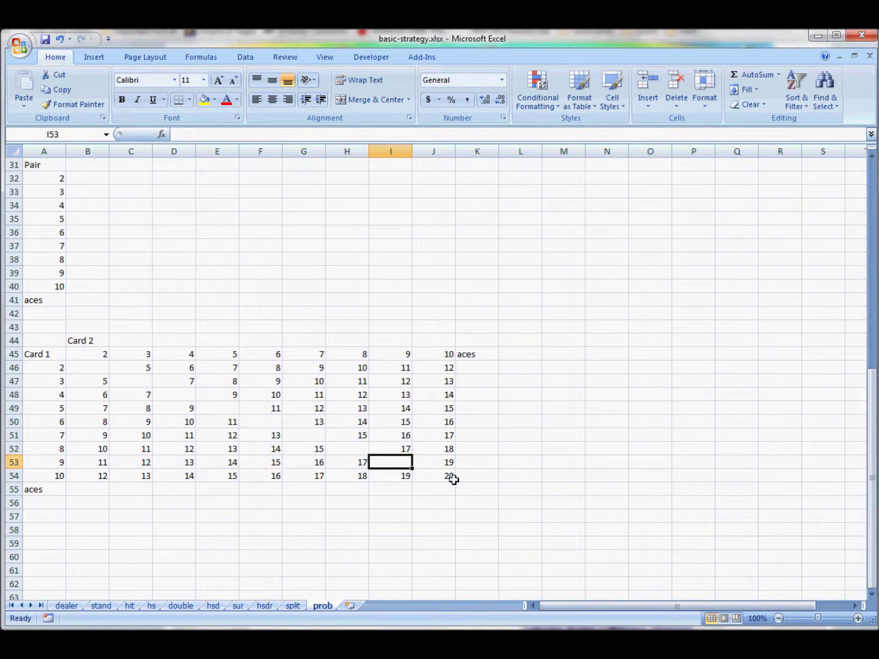
pyautogui.click(441, 475)
pyautogui.press('Delete')
# Copy the Hard totals 5–20 into column A, starting at A58.
pyautogui.scroll(-3, 372, 482)
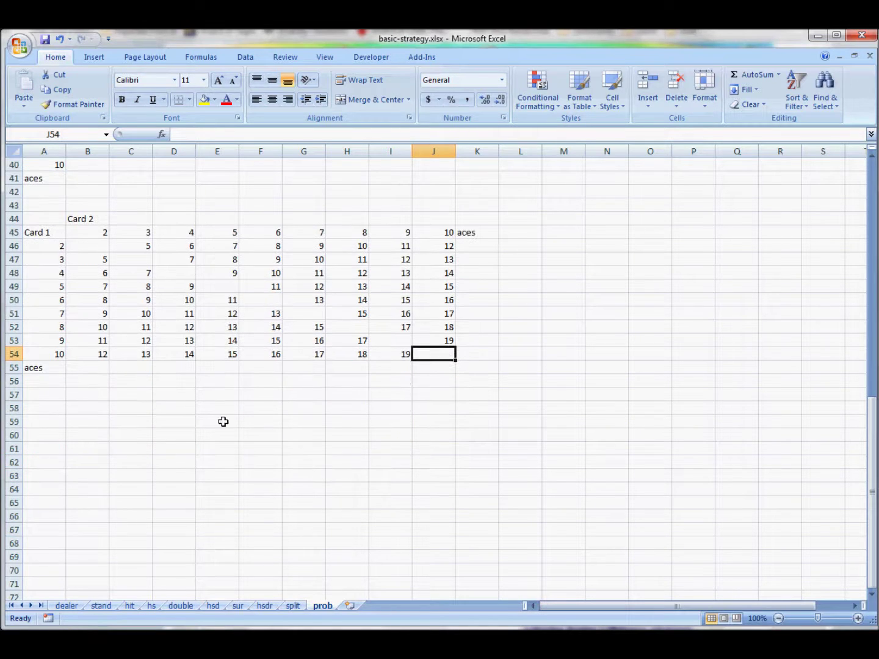
pyautogui.click(45, 401)
pyautogui.scroll(13, 55, 379)
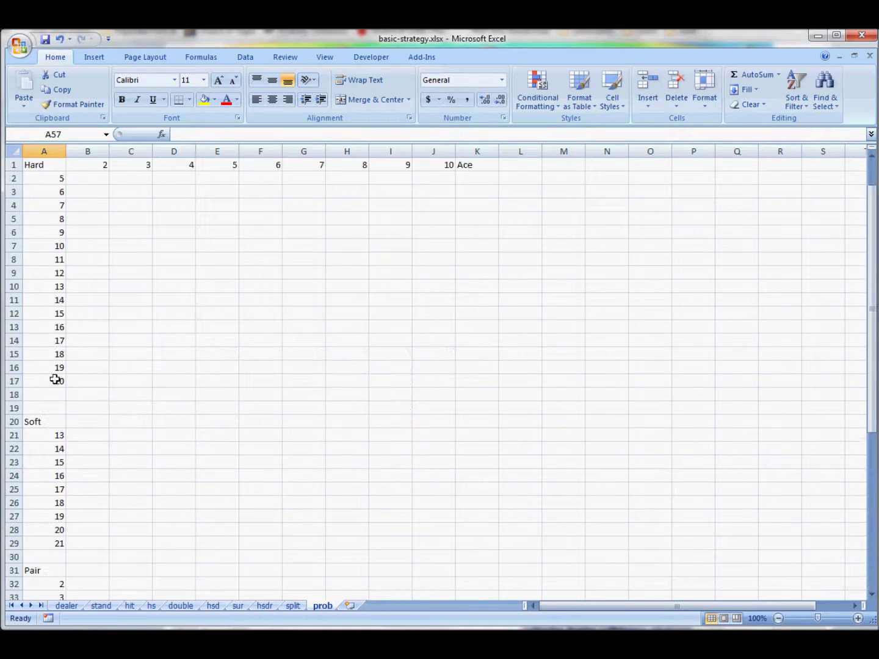
pyautogui.moveTo(42, 163); pyautogui.dragTo(36, 381)
pyautogui.hotkey('ctrl', 'c')
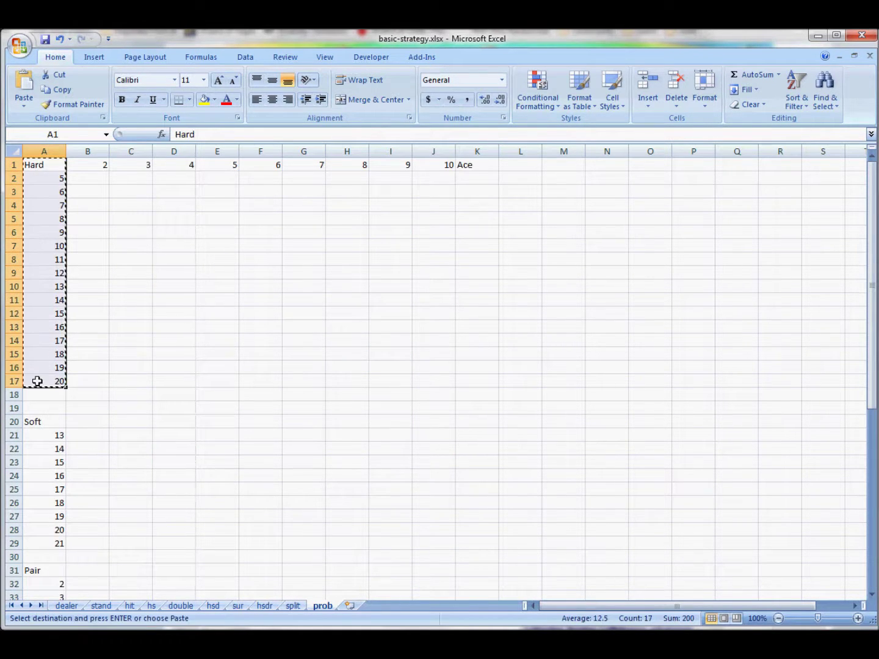
pyautogui.scroll(-15, 36, 380)
pyautogui.click(43, 328)
pyautogui.hotkey('ctrl', 'v')
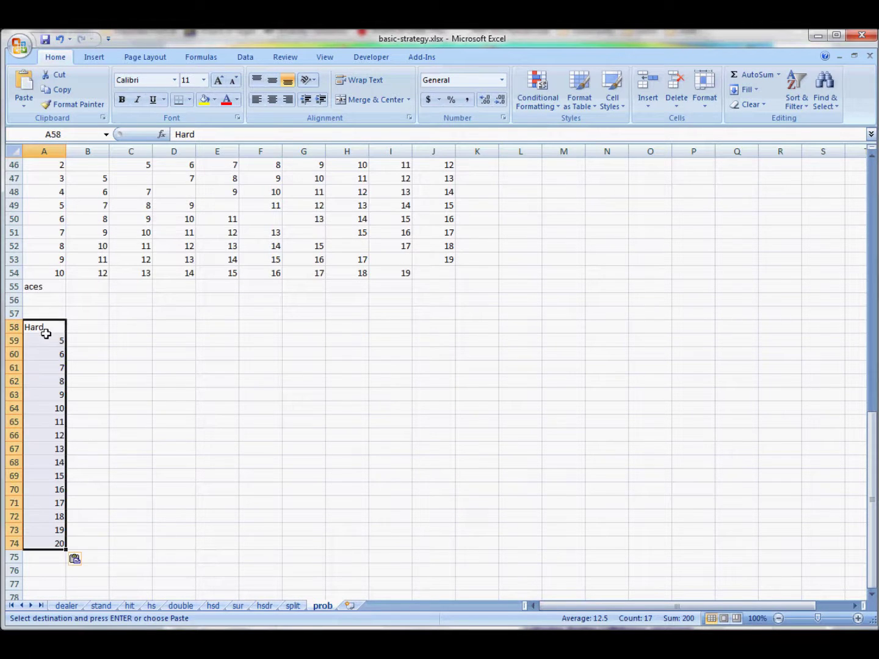
# Add a 'Probability' heading in B58, then start and abandon a SUMIF formula in B59.
pyautogui.click(75, 328)
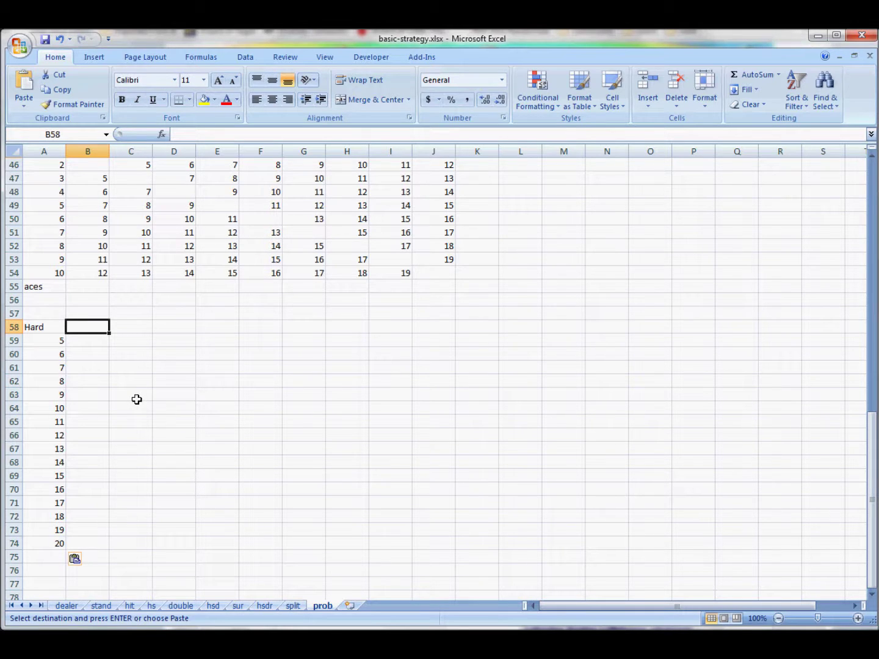
pyautogui.write('Probability')
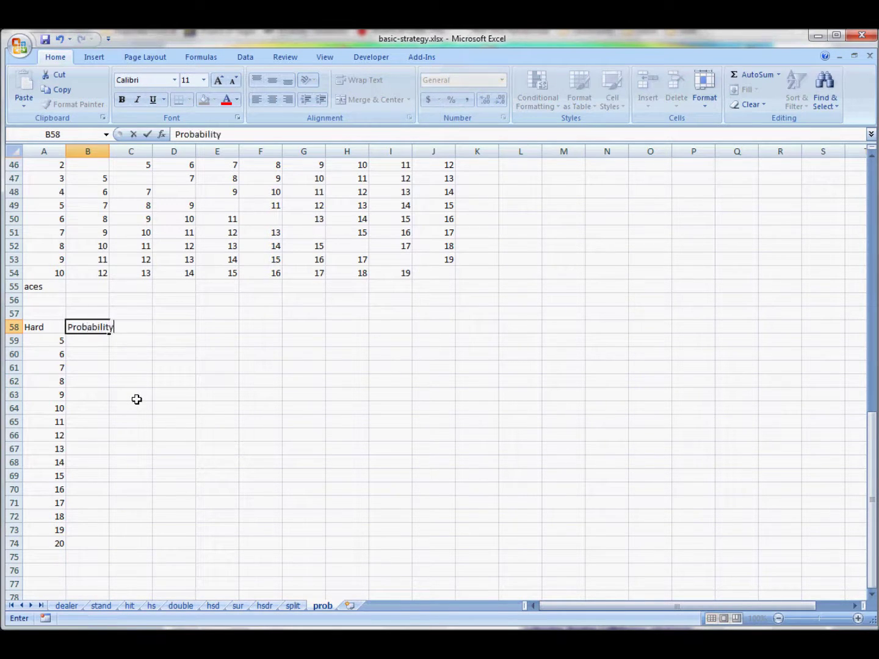
pyautogui.press('Return')
pyautogui.scroll(3, 137, 403)
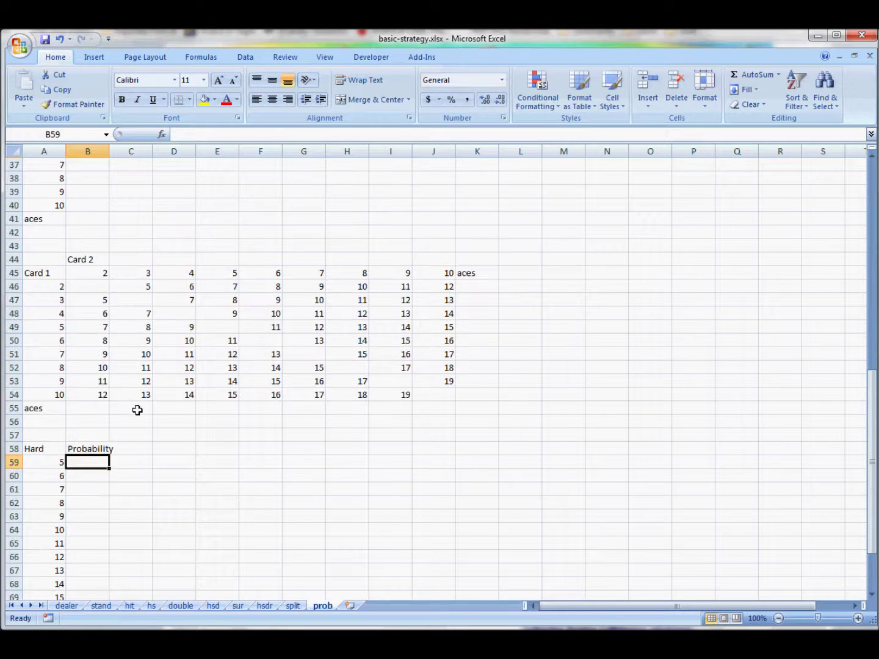
pyautogui.scroll(-2, 254, 487)
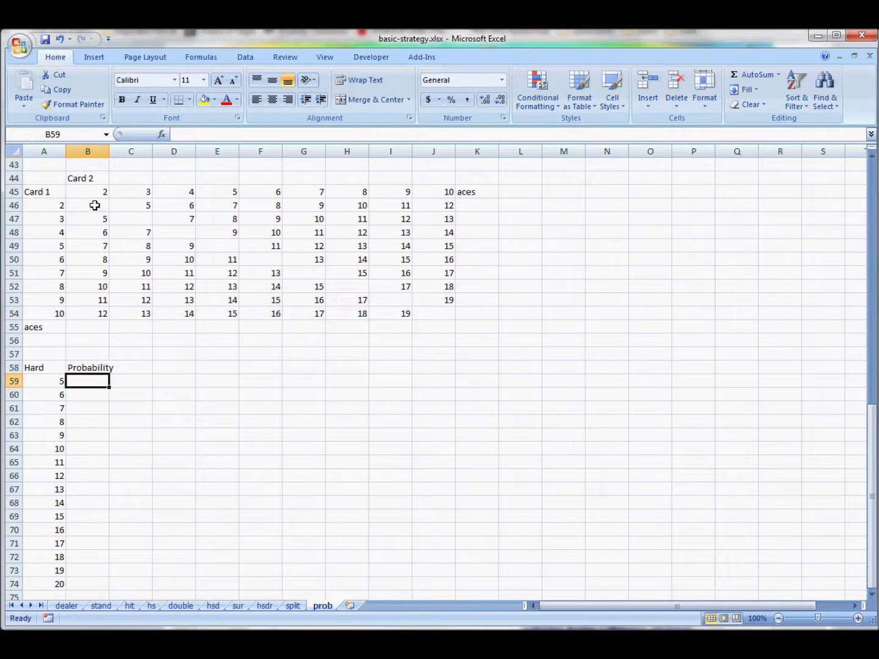
pyautogui.moveTo(92, 205); pyautogui.dragTo(443, 311)
pyautogui.click(92, 382)
pyautogui.write('=')
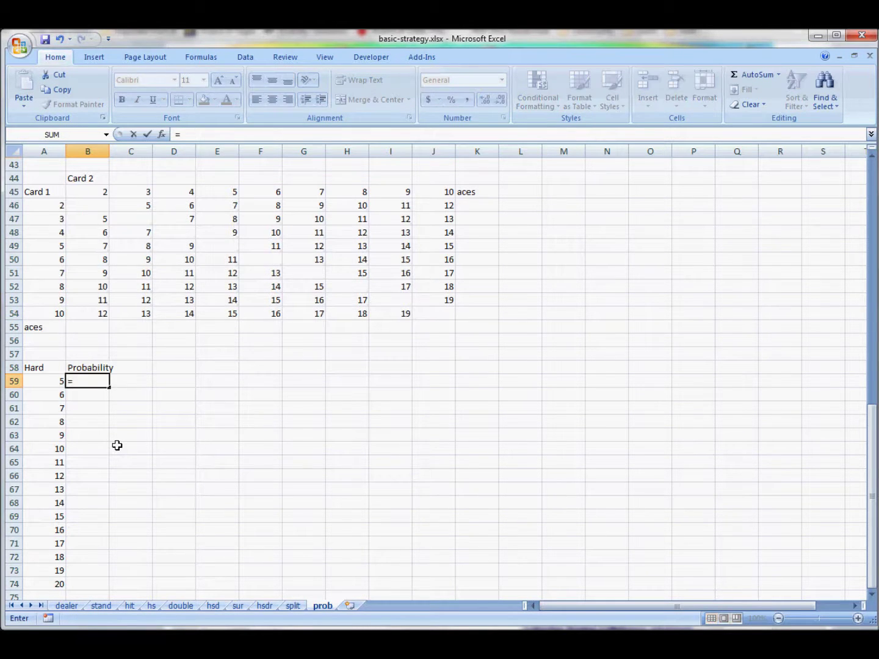
pyautogui.write('sumif(')
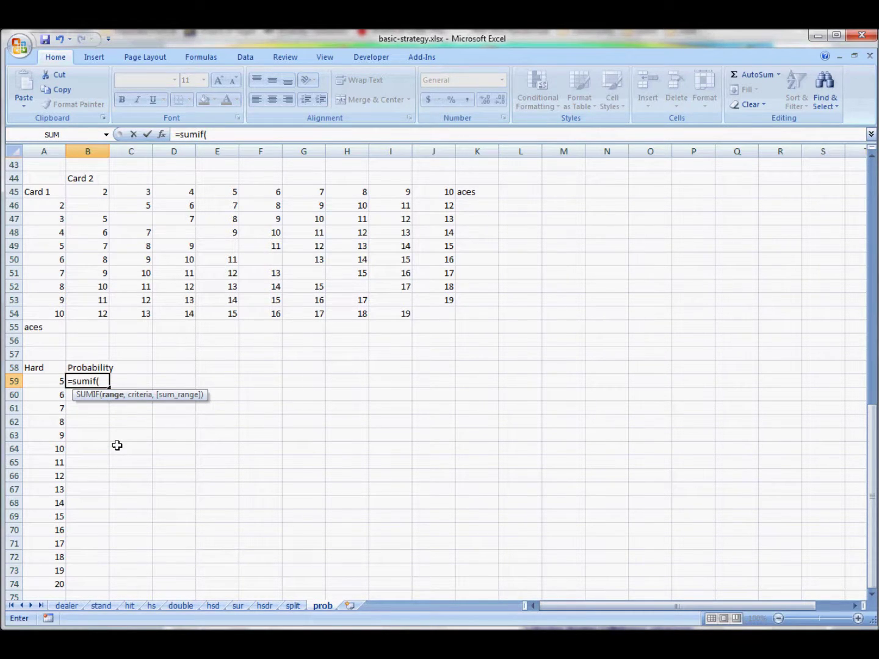
pyautogui.press('Escape')
pyautogui.scroll(-3, 147, 357)
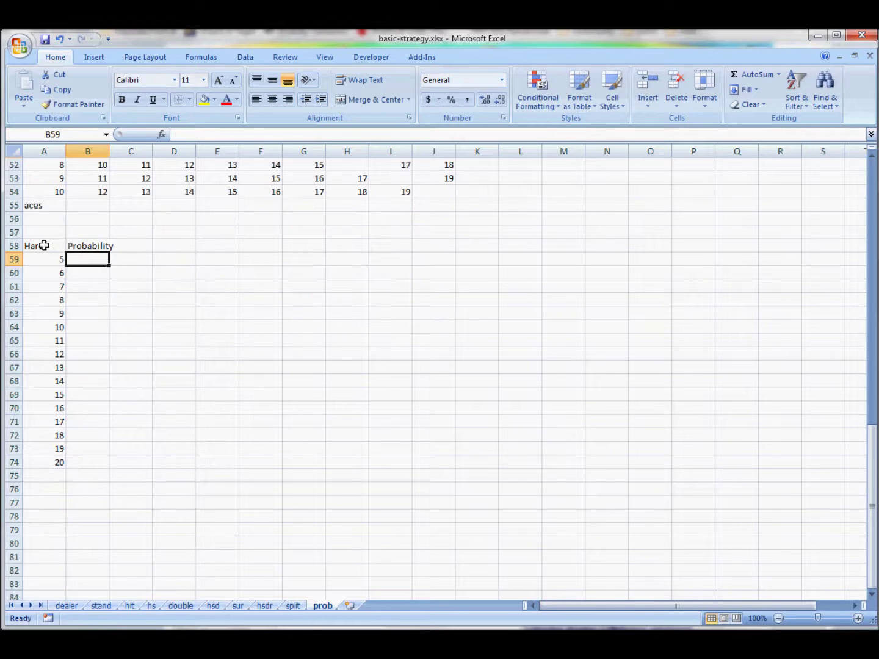
pyautogui.moveTo(44, 246); pyautogui.dragTo(79, 457)
# Move the Hard and Probability list from A58:B74 down to A76.
pyautogui.hotkey('ctrl', 'x')
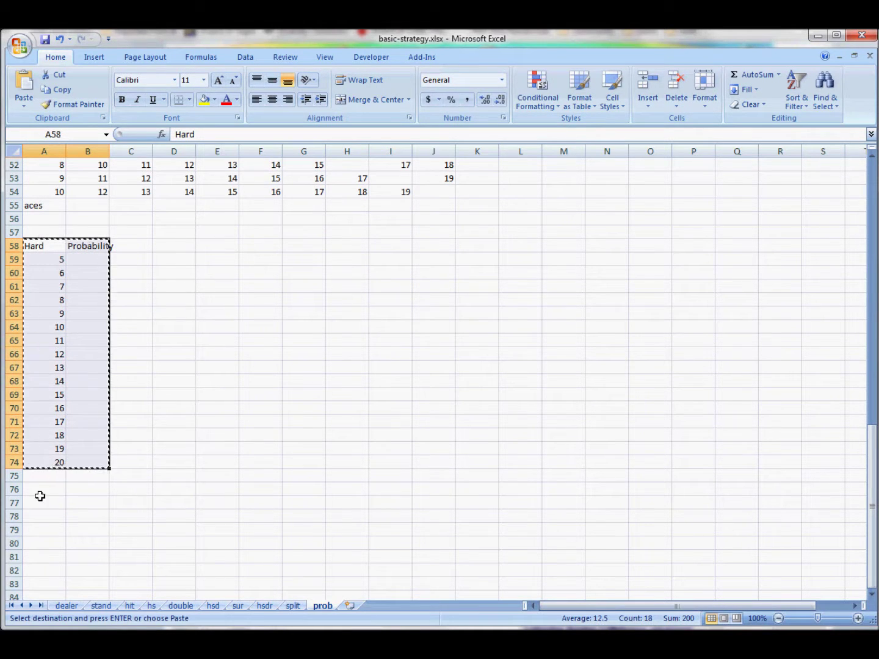
pyautogui.click(39, 491)
pyautogui.press('Return')
# Copy the card-sum grid A44:K55 to A59.
pyautogui.scroll(7, 88, 467)
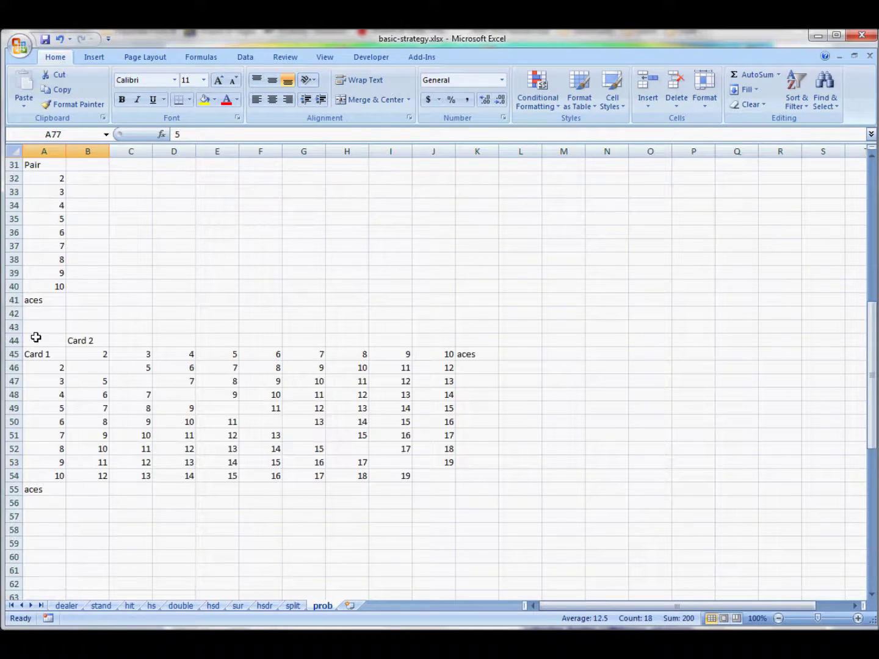
pyautogui.moveTo(34, 337); pyautogui.dragTo(452, 484)
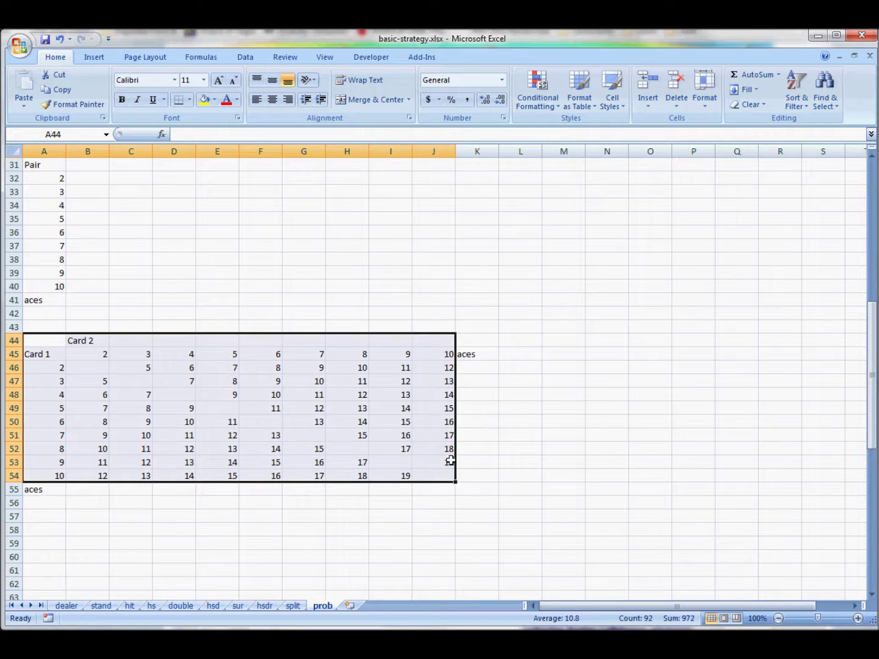
pyautogui.click(37, 345)
pyautogui.moveTo(37, 341); pyautogui.dragTo(464, 483)
pyautogui.hotkey('ctrl', 'c')
pyautogui.scroll(-2, 388, 489)
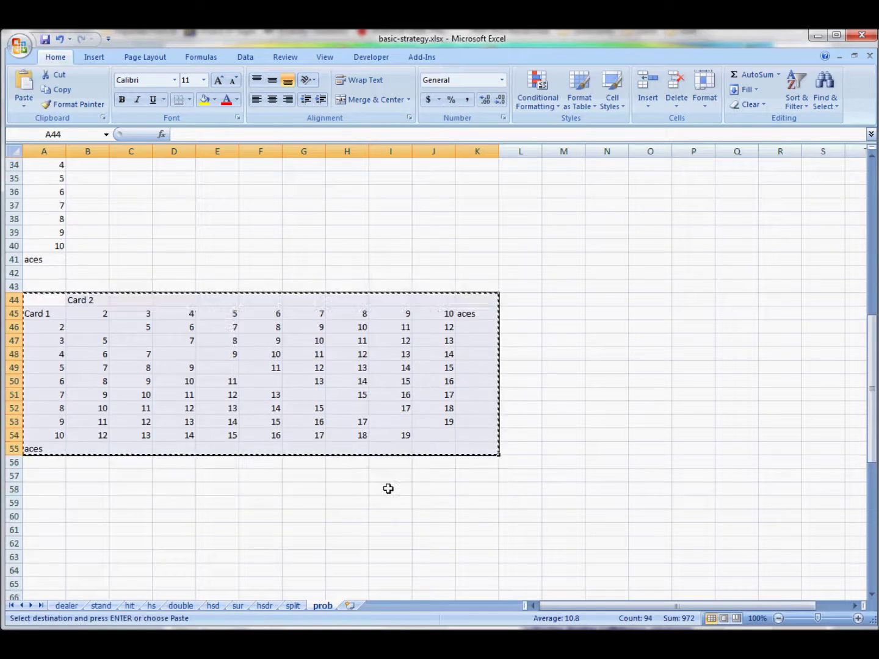
pyautogui.click(32, 461)
pyautogui.hotkey('ctrl', 'v')
# Label A57 'Probability' and fill B61:I68 with =(1/13)^2 (0.005917).
pyautogui.click(49, 434)
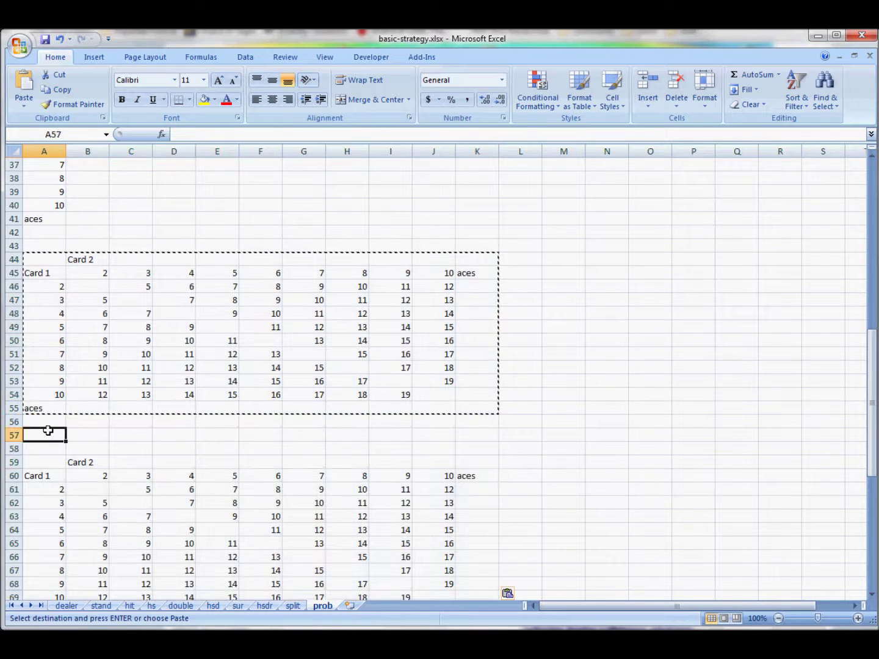
pyautogui.write('Probability')
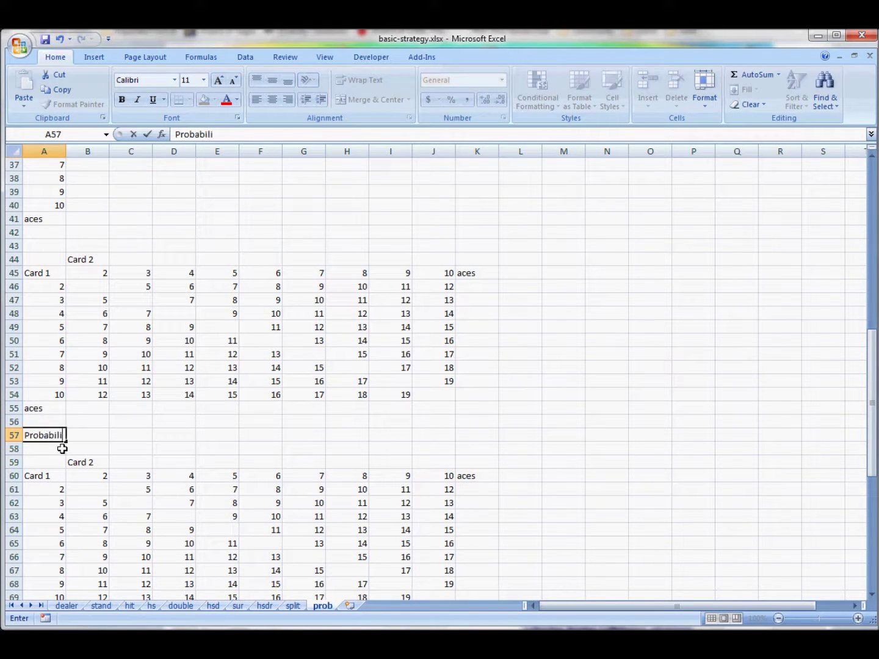
pyautogui.press('Return')
pyautogui.scroll(-3, 146, 471)
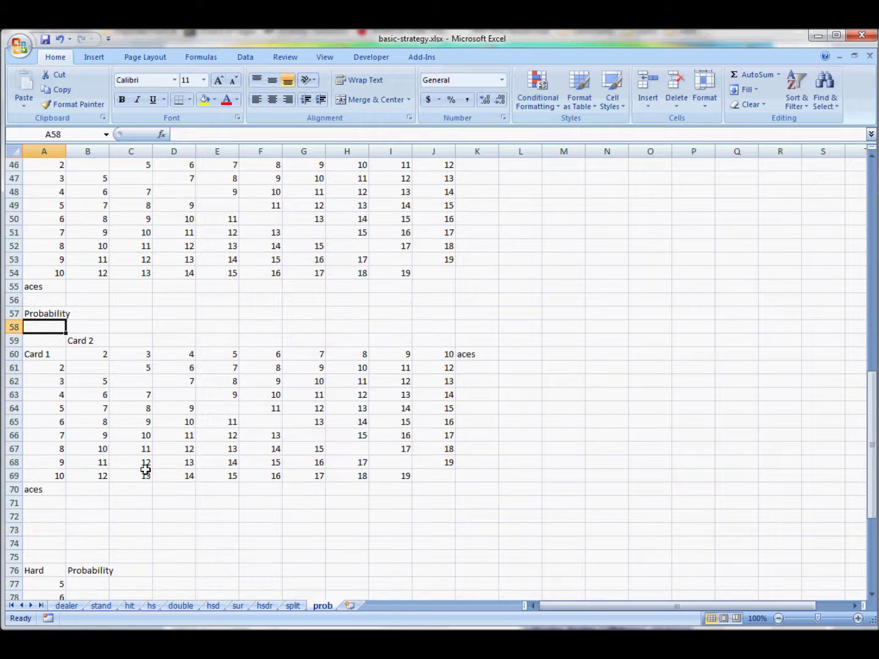
pyautogui.click(90, 366)
pyautogui.write('=(1/13)^2')
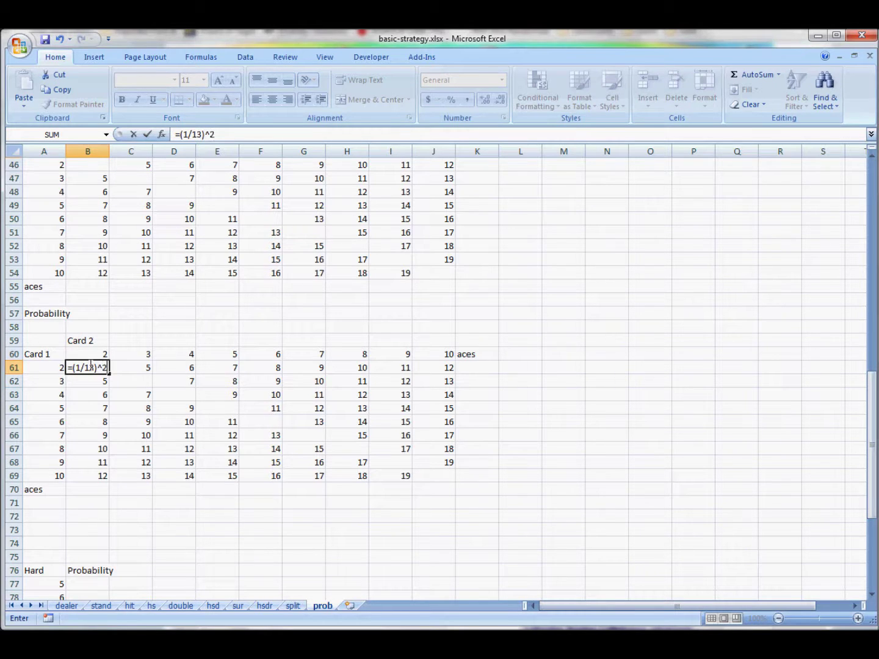
pyautogui.press('Return')
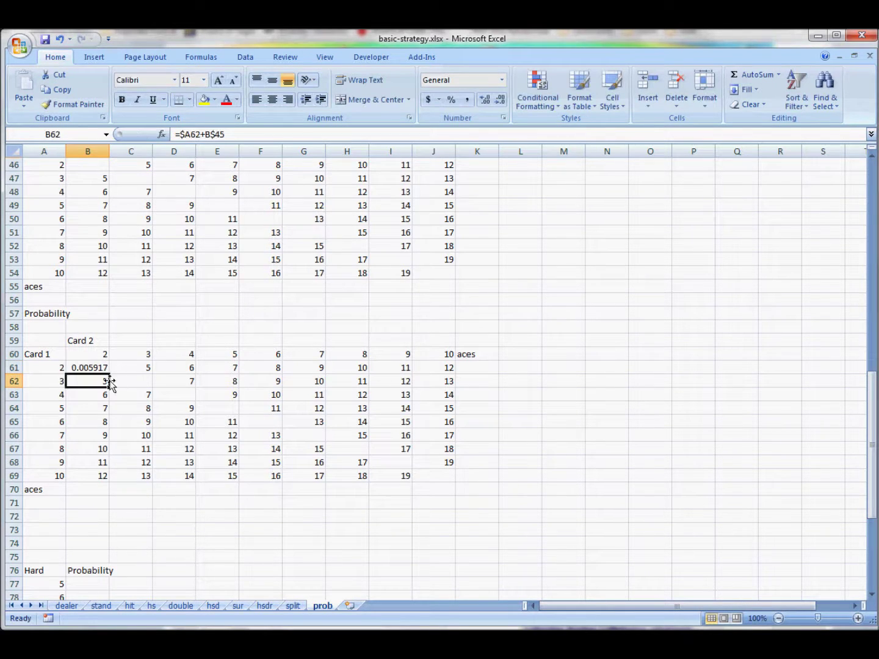
pyautogui.click(100, 365)
pyautogui.hotkey('ctrl', 'c')
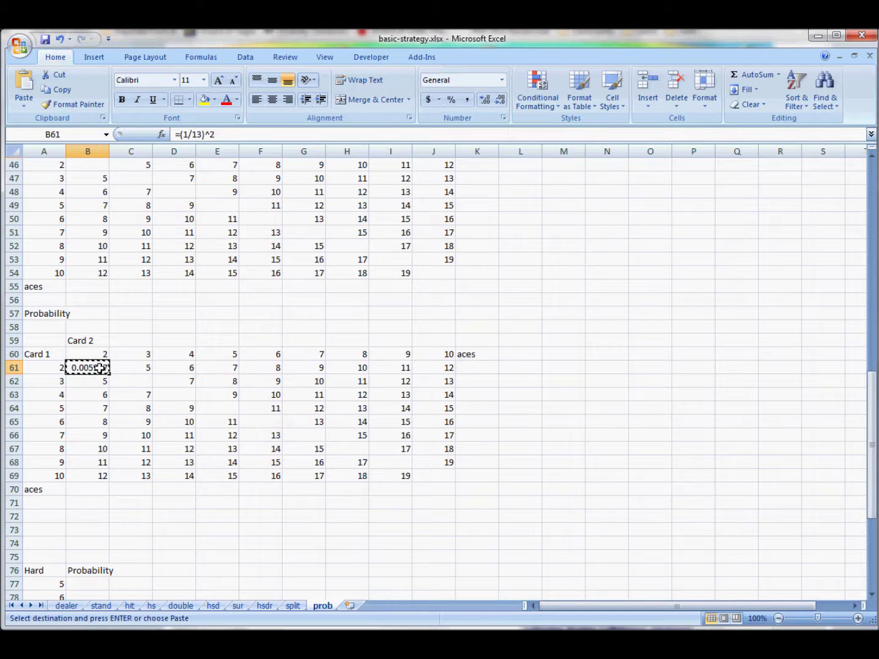
pyautogui.moveTo(100, 366); pyautogui.dragTo(406, 456)
pyautogui.hotkey('ctrl', 'v')
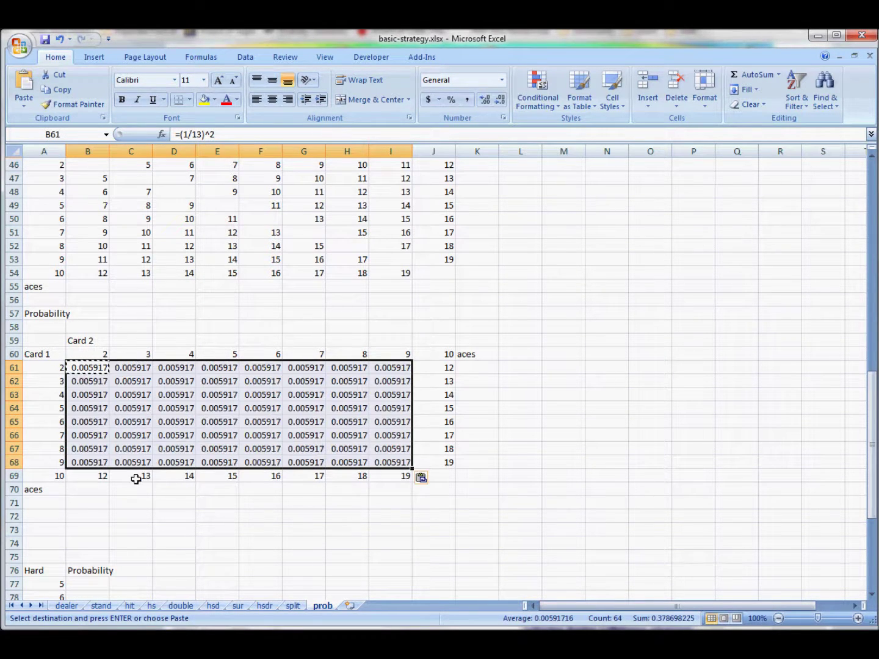
# Fill row 69 and J61:J68 with the ten-card probability =(1/13)*(4/13) (0.023669).
pyautogui.click(100, 477)
pyautogui.write('=2')
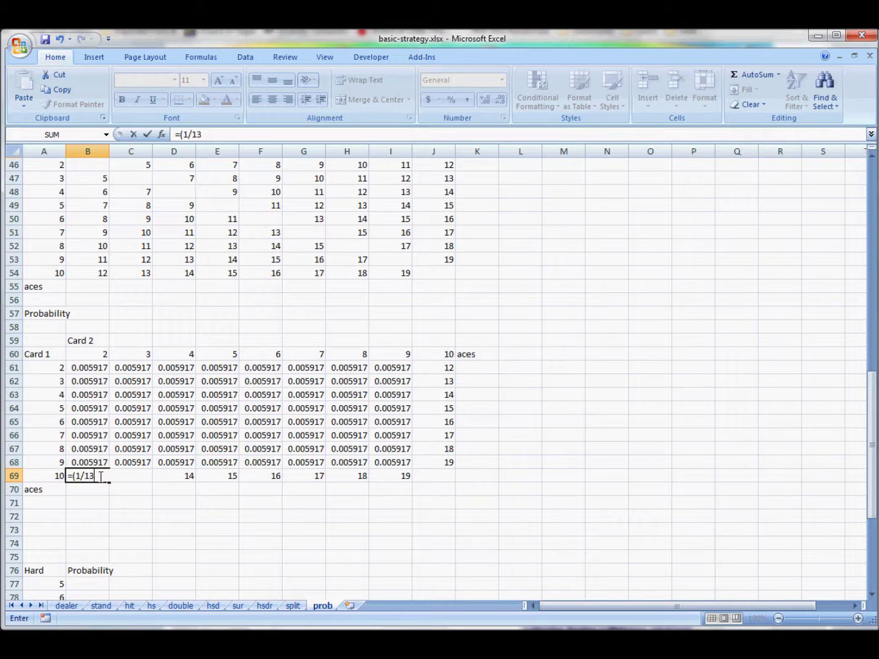
pyautogui.write('1/13)*(4/13')
pyautogui.press('Return')
pyautogui.click(96, 476)
pyautogui.hotkey('ctrl', 'c')
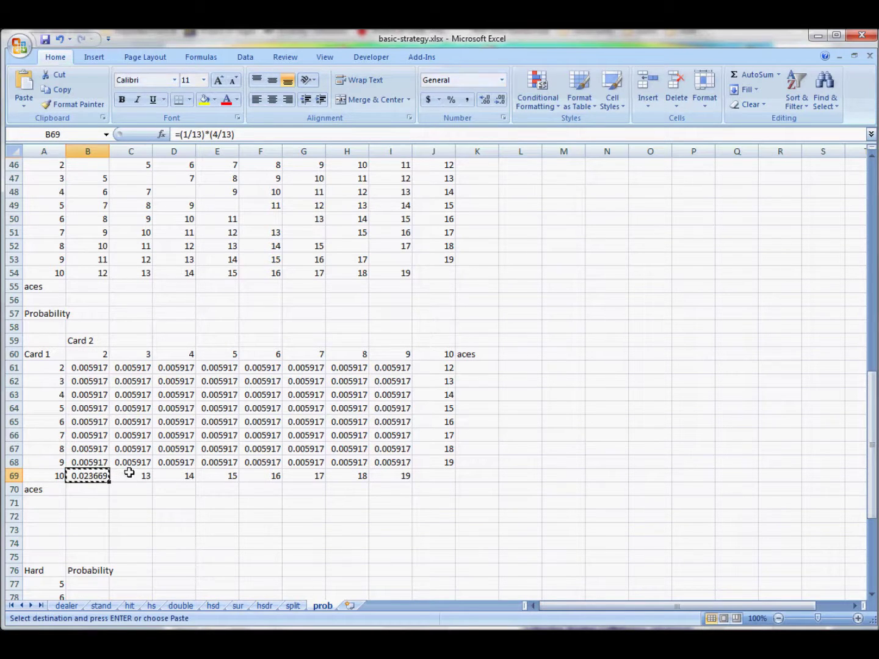
pyautogui.moveTo(130, 475); pyautogui.dragTo(397, 475)
pyautogui.hotkey('ctrl', 'v')
pyautogui.click(449, 368)
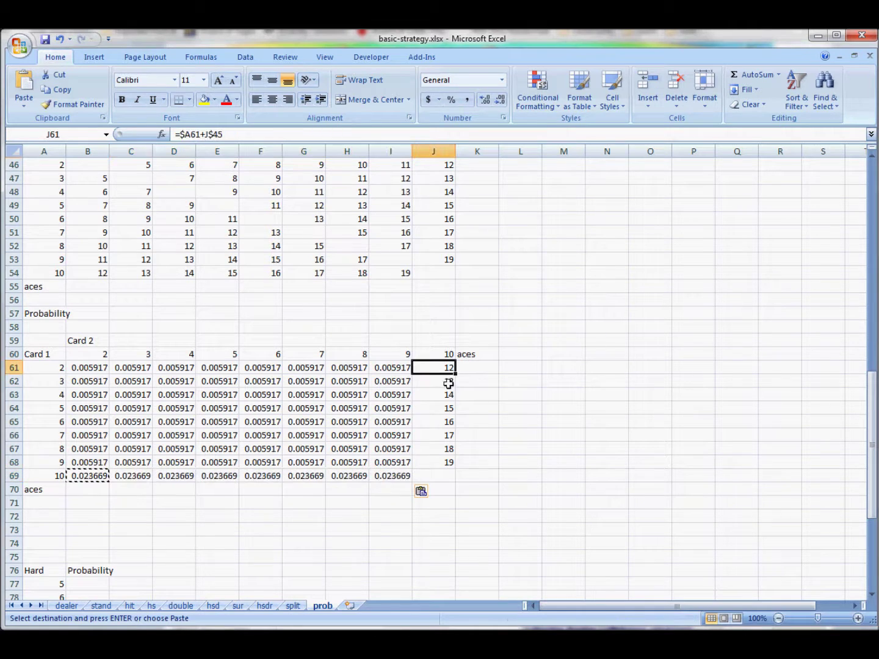
pyautogui.moveTo(448, 384); pyautogui.dragTo(448, 462)
pyautogui.hotkey('ctrl', 'v')
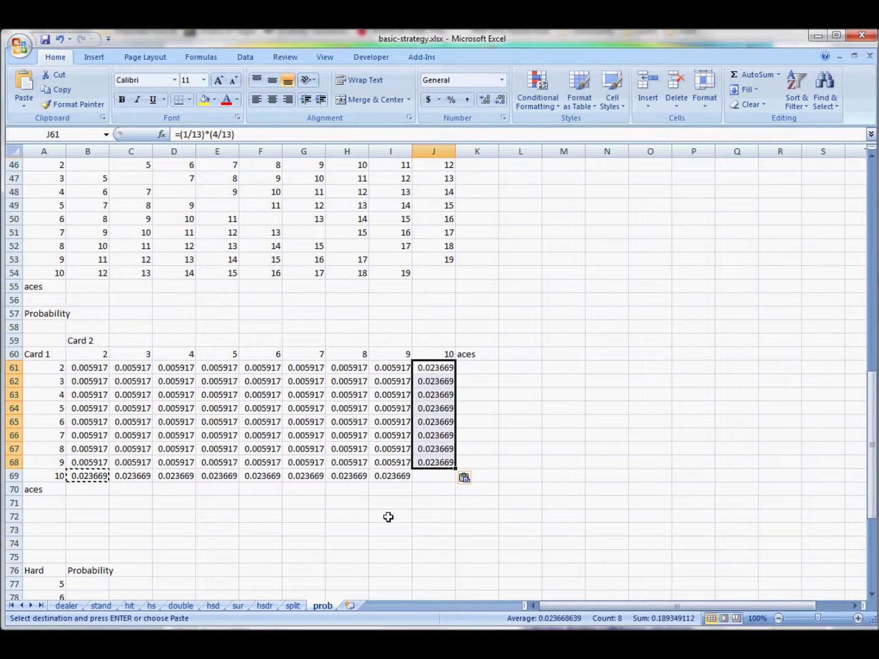
pyautogui.scroll(-3, 389, 517)
pyautogui.click(87, 462)
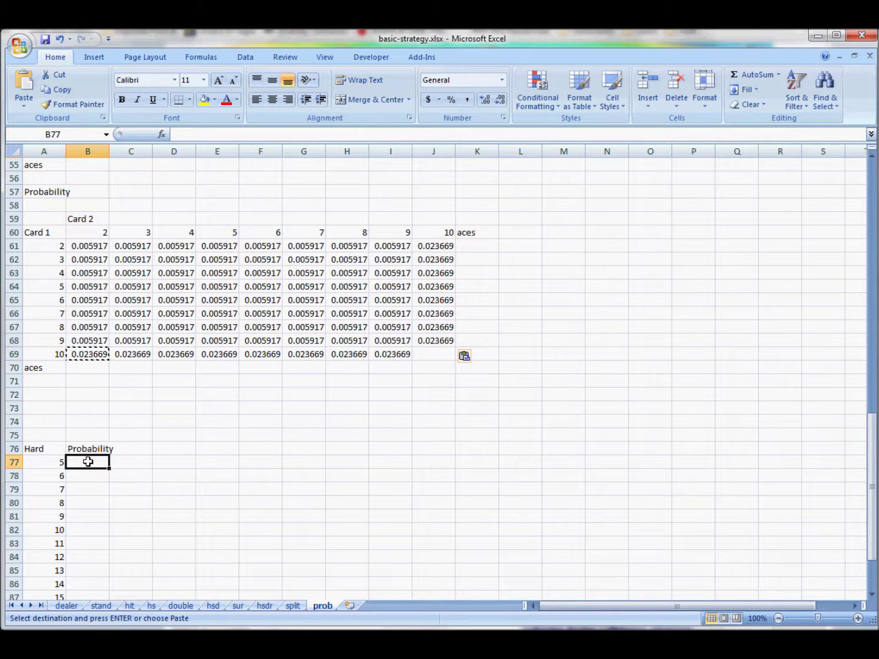
# Enter =SUMIF(B46:J54, A77, B61:J69) in B77 for the hard 5 probability.
pyautogui.write('=sumif(')
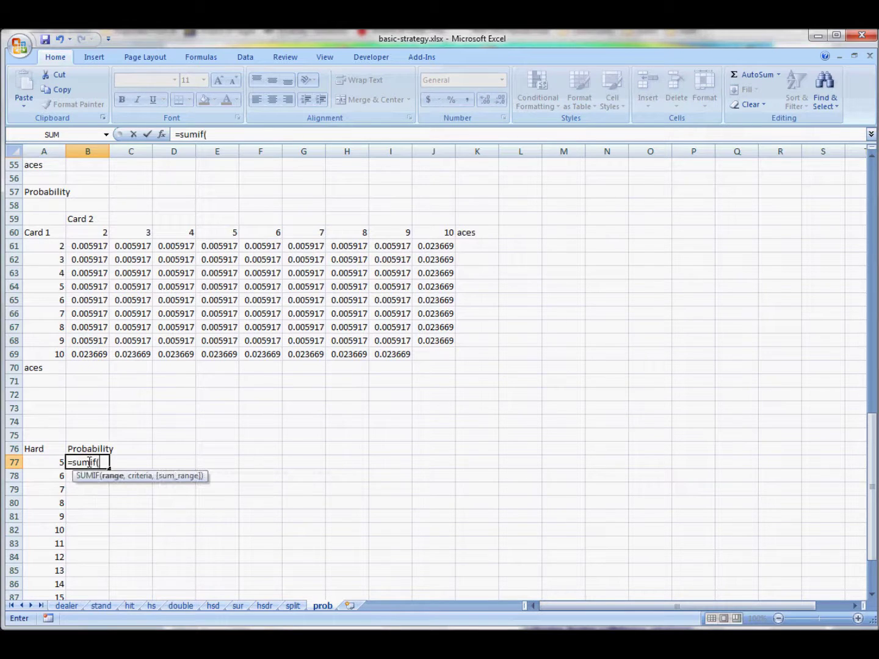
pyautogui.scroll(4, 86, 460)
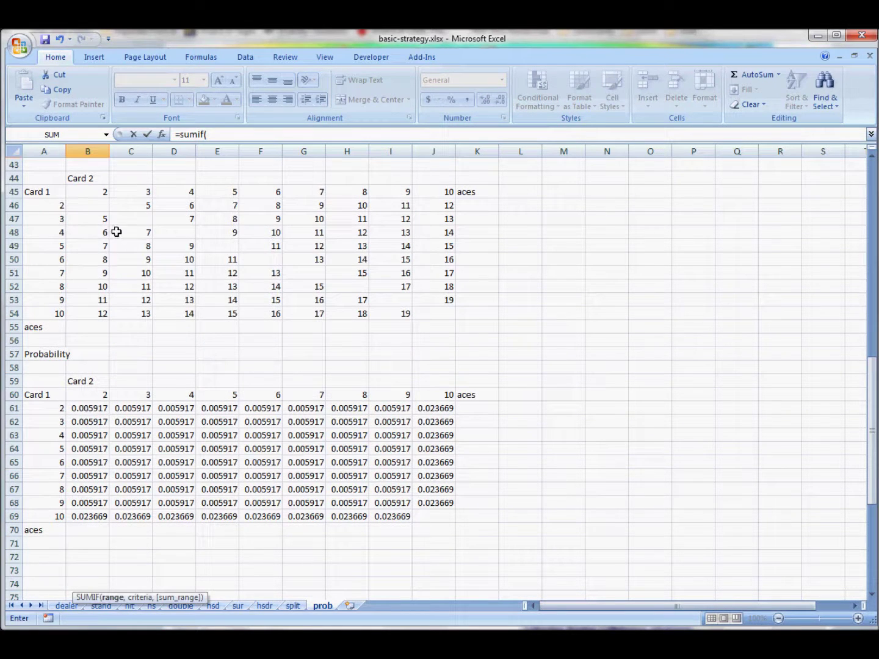
pyautogui.click(106, 210)
pyautogui.moveTo(106, 211); pyautogui.dragTo(436, 316)
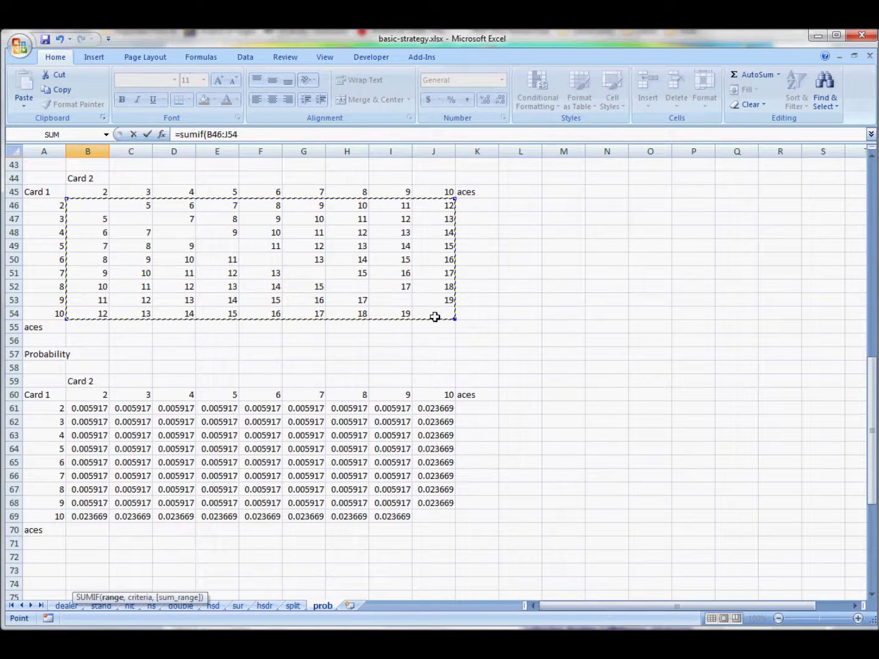
pyautogui.write(',')
pyautogui.scroll(-5, 403, 342)
pyautogui.click(48, 420)
pyautogui.write(',')
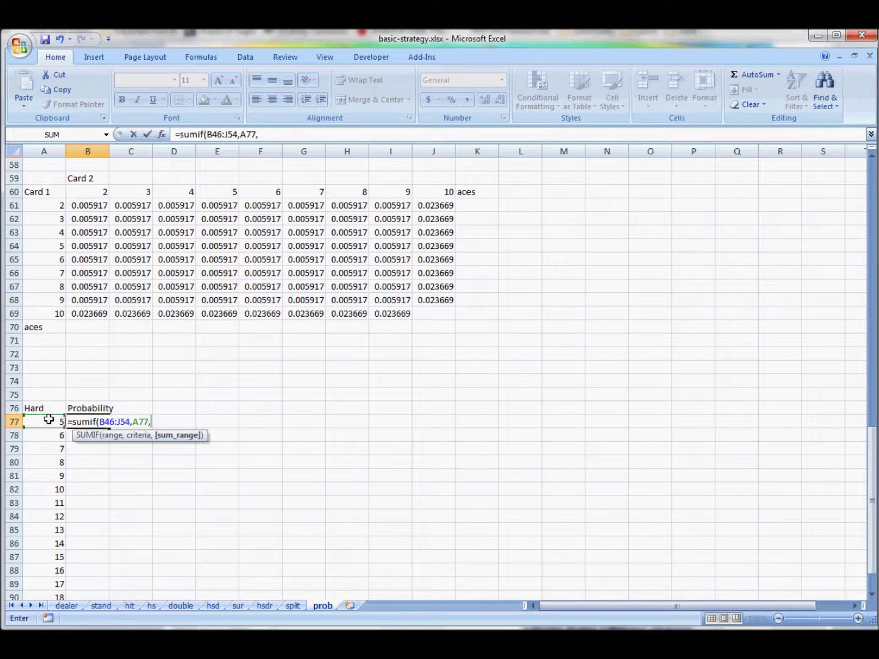
pyautogui.moveTo(100, 203); pyautogui.dragTo(431, 311)
pyautogui.write(')')
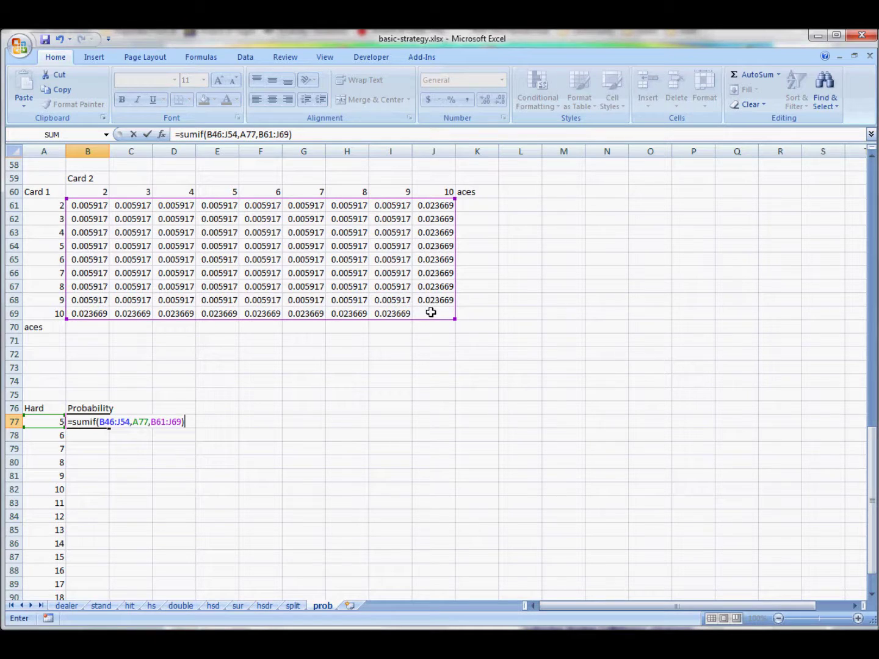
# Make both SUMIF ranges absolute ($B$46:$J$54, $B$61:$J$69) and commit the formula.
pyautogui.click(212, 134)
pyautogui.write('$')
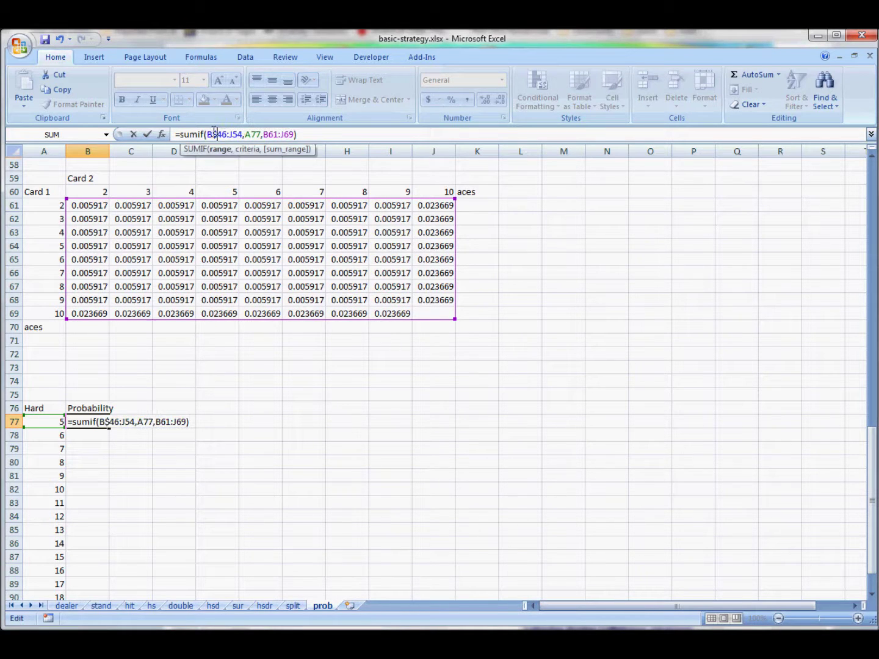
pyautogui.click(207, 133)
pyautogui.write('$')
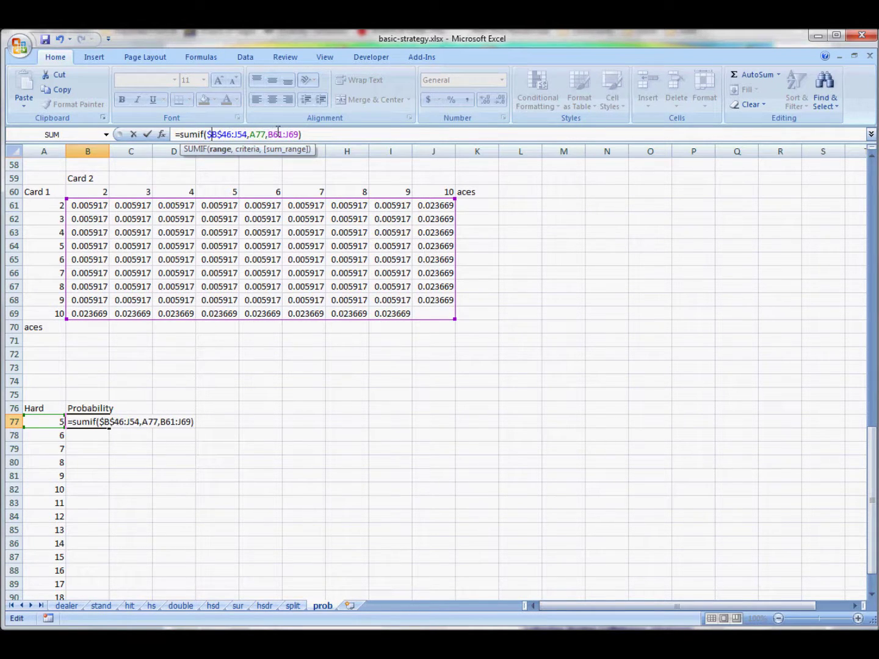
pyautogui.click(272, 135)
pyautogui.write('$')
pyautogui.click(269, 134)
pyautogui.write('$B$')
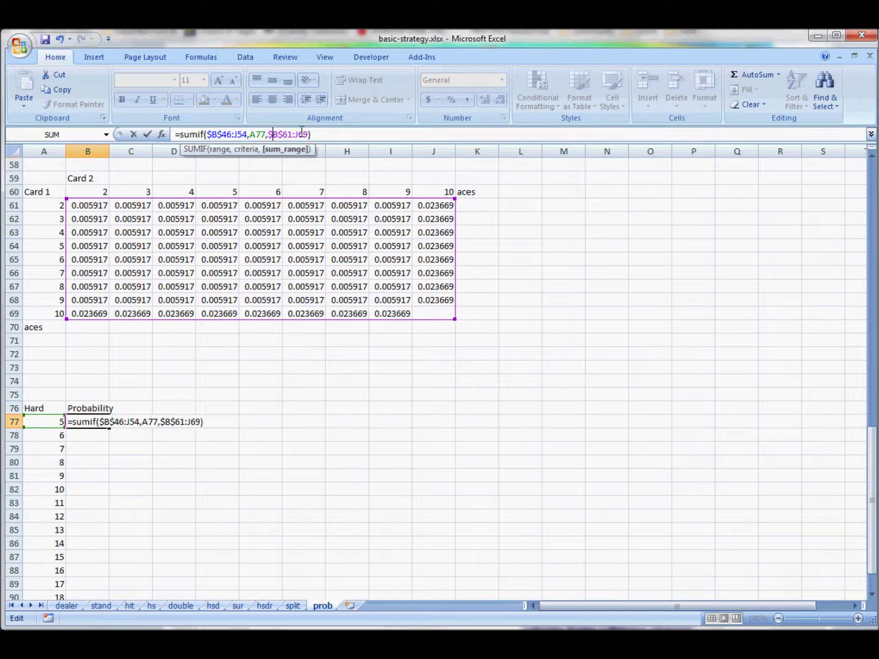
pyautogui.click(299, 135)
pyautogui.write('$')
pyautogui.click(297, 135)
pyautogui.write('$J$')
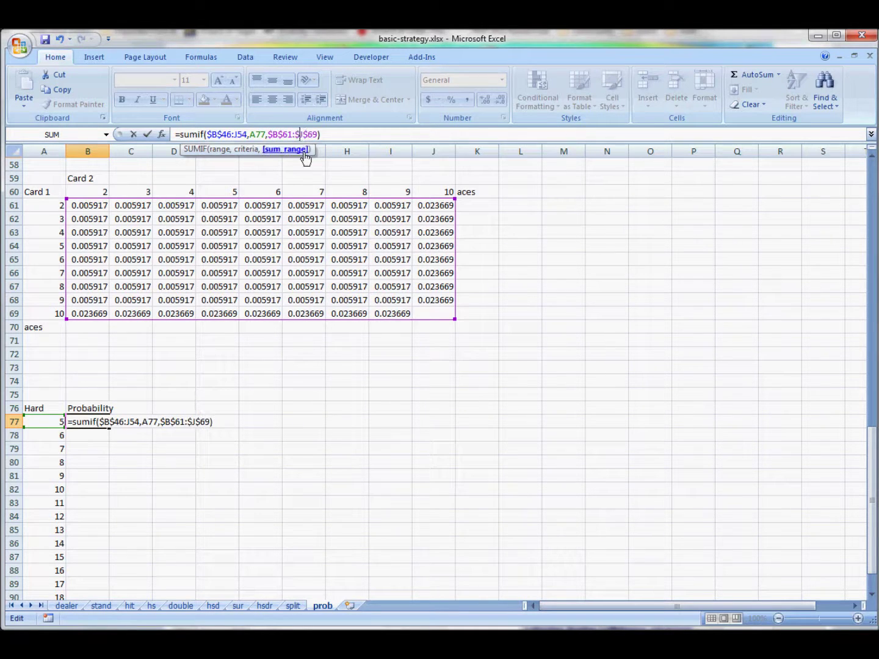
pyautogui.press('Return')
# Copy the B77 SUMIF formula down B78:B92 for hard totals 6 to 20.
pyautogui.scroll(-2, 189, 460)
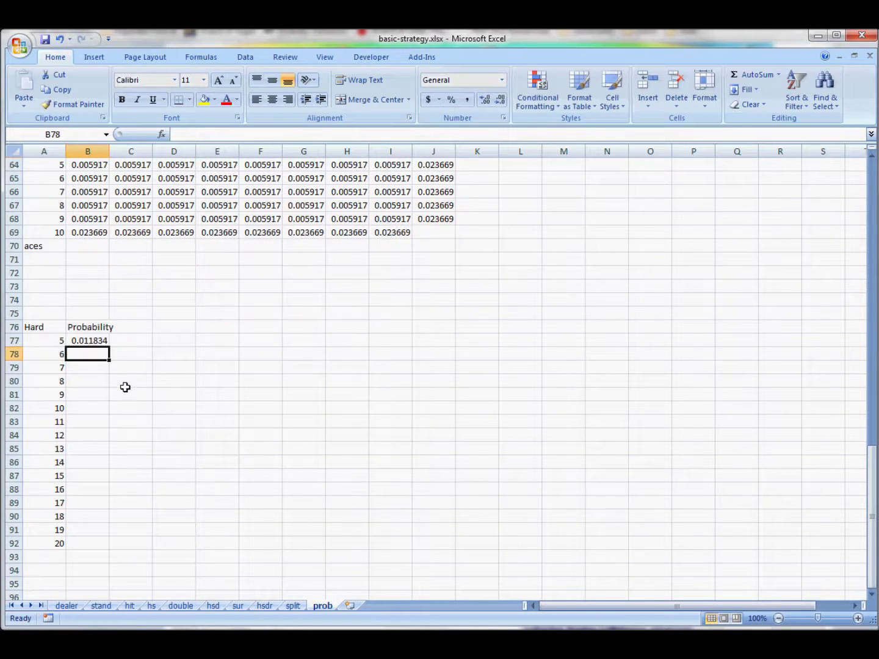
pyautogui.click(94, 342)
pyautogui.hotkey('ctrl', 'c')
pyautogui.moveTo(92, 355); pyautogui.dragTo(85, 543)
pyautogui.hotkey('ctrl', 'v')
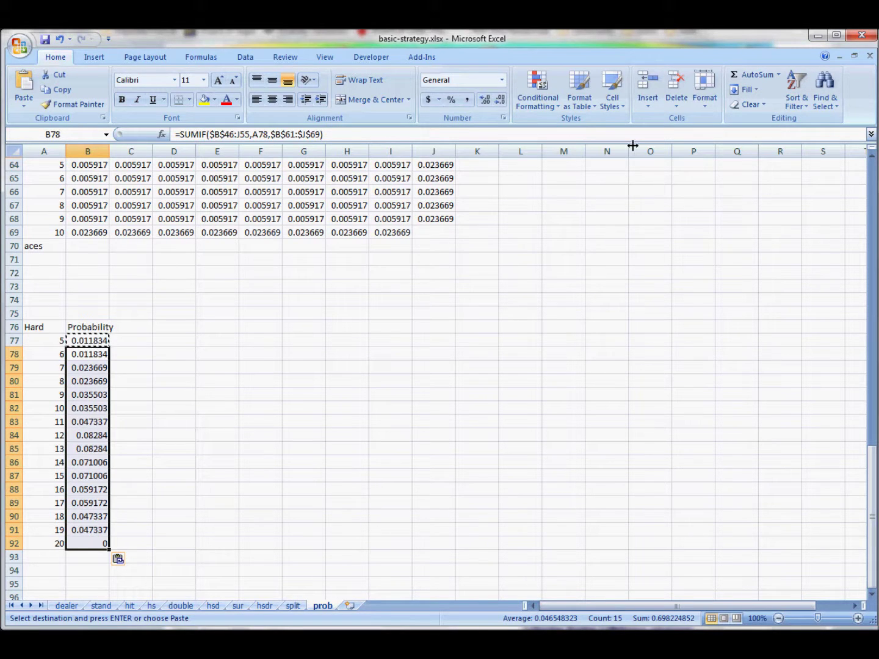
# Zoom the prob sheet to a custom 125% magnification.
pyautogui.click(323, 58)
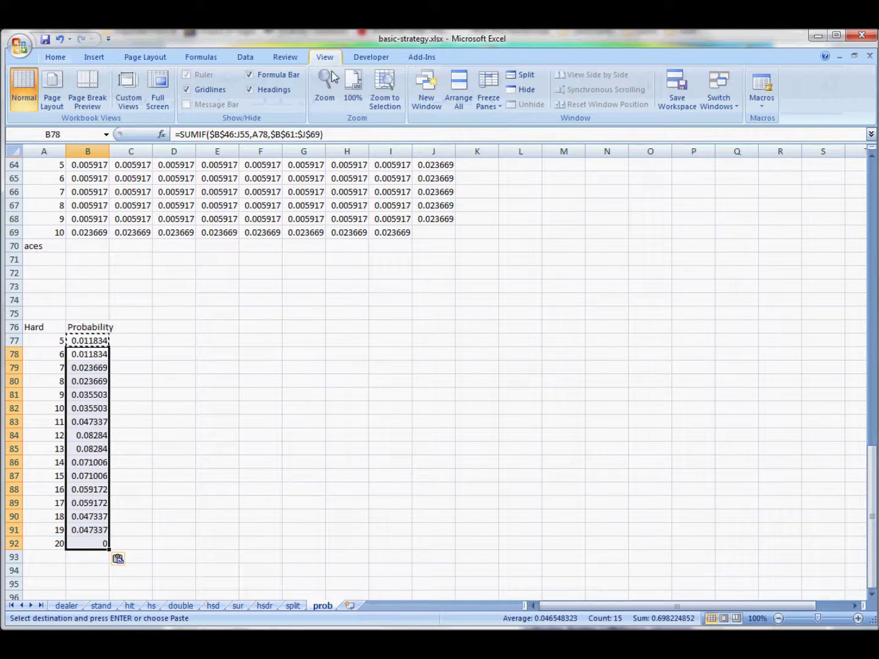
pyautogui.click(324, 86)
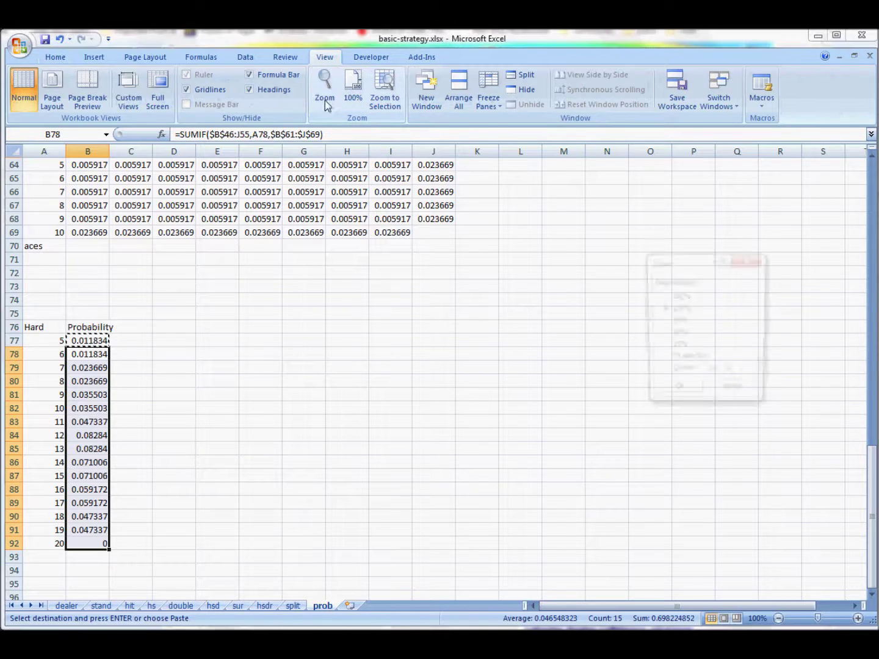
pyautogui.click(663, 374)
pyautogui.write('125')
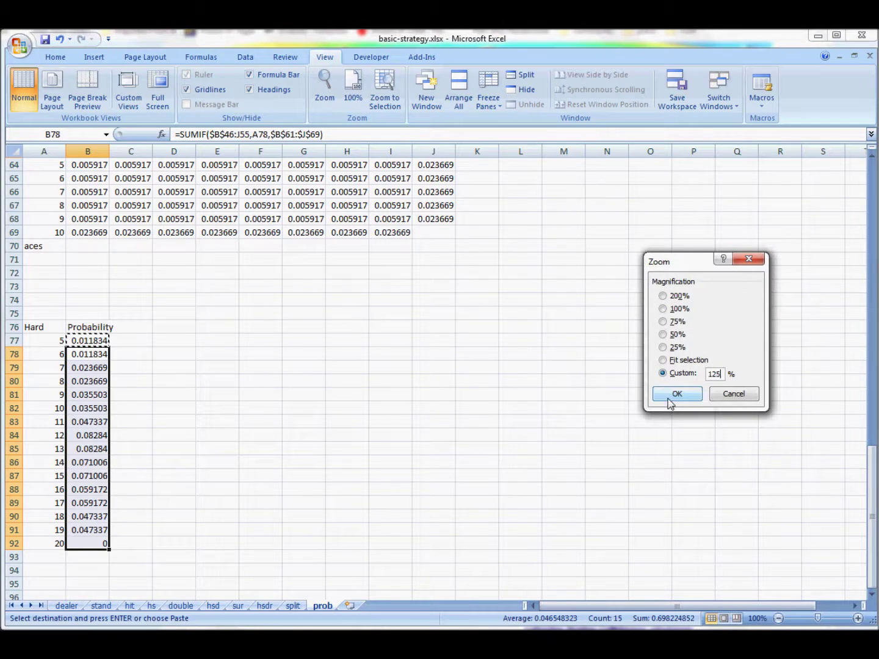
pyautogui.click(671, 395)
pyautogui.click(410, 404)
# Select the Hard and Probability list, then return to the top of the sheet.
pyautogui.scroll(14, 410, 404)
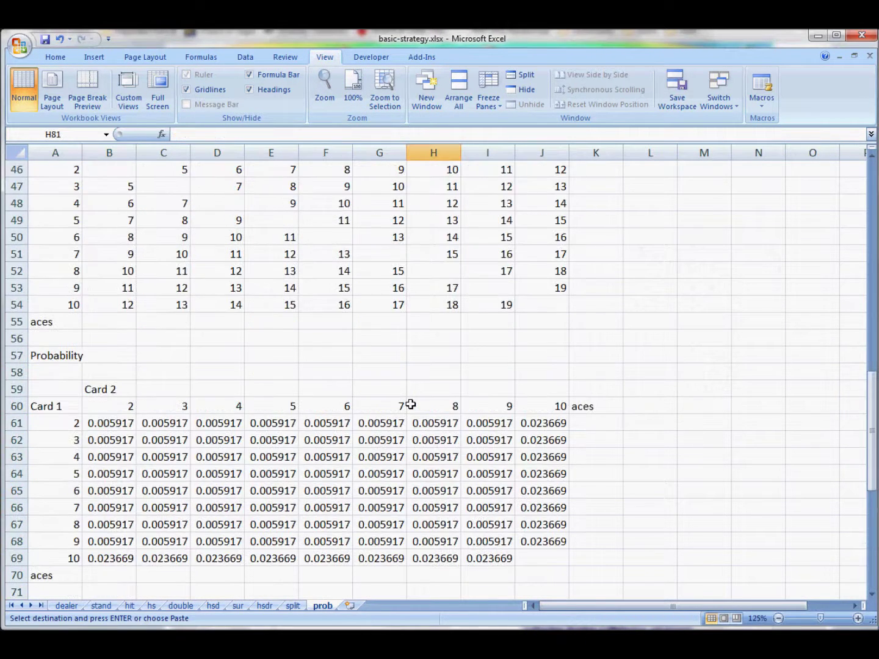
pyautogui.scroll(-17, 406, 402)
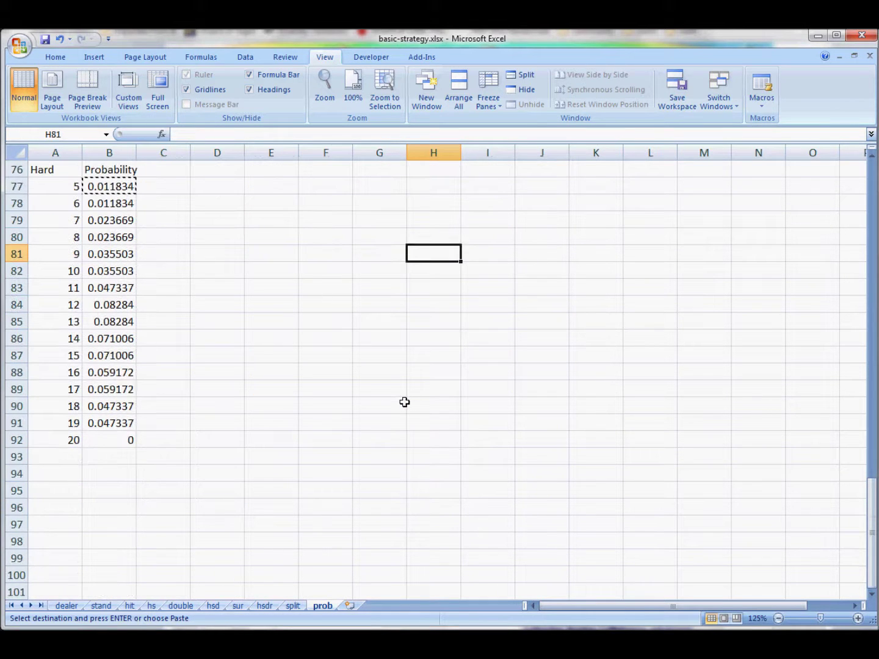
pyautogui.moveTo(52, 168); pyautogui.dragTo(129, 435)
pyautogui.scroll(3, 269, 421)
pyautogui.scroll(-1, 270, 421)
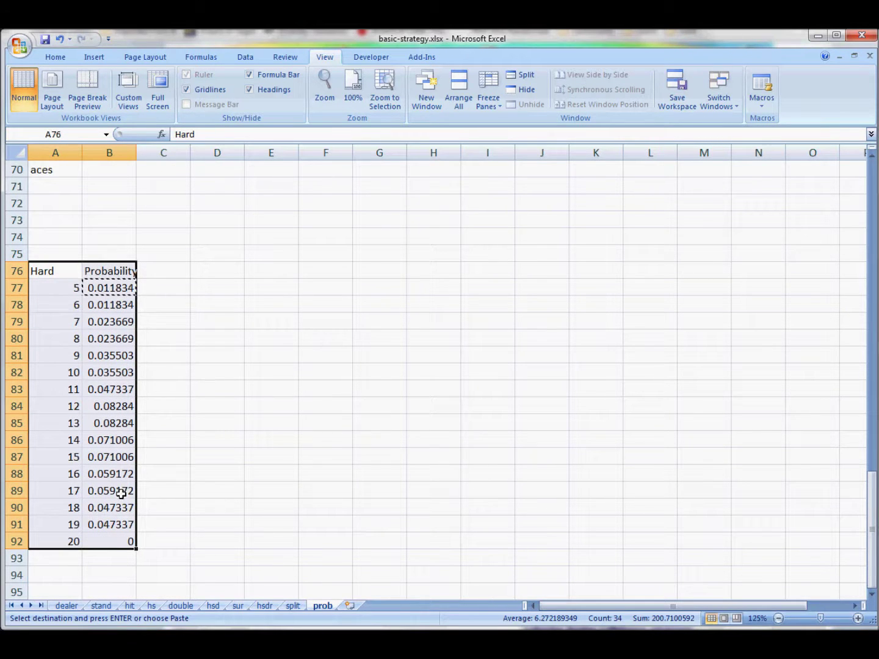
pyautogui.scroll(15, 292, 463)
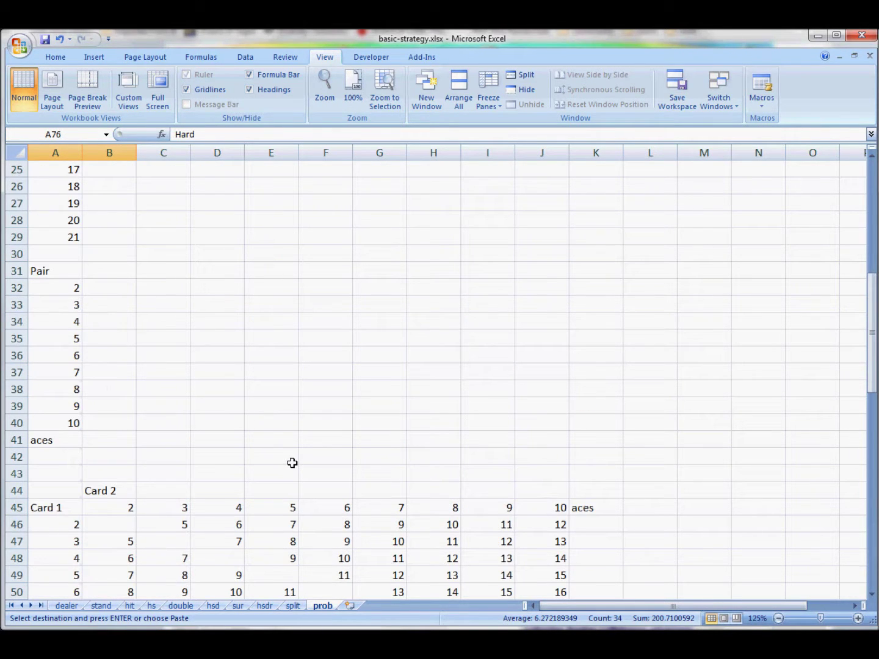
pyautogui.scroll(8, 293, 464)
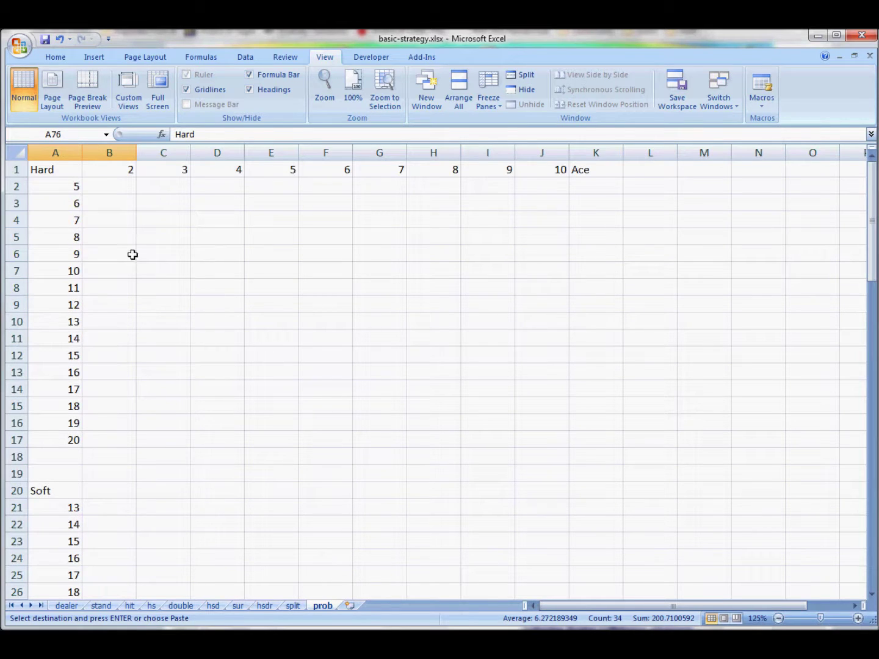
# Enter =$B77*(1/13) in B2 for hard 5 against dealer 2.
pyautogui.click(113, 190)
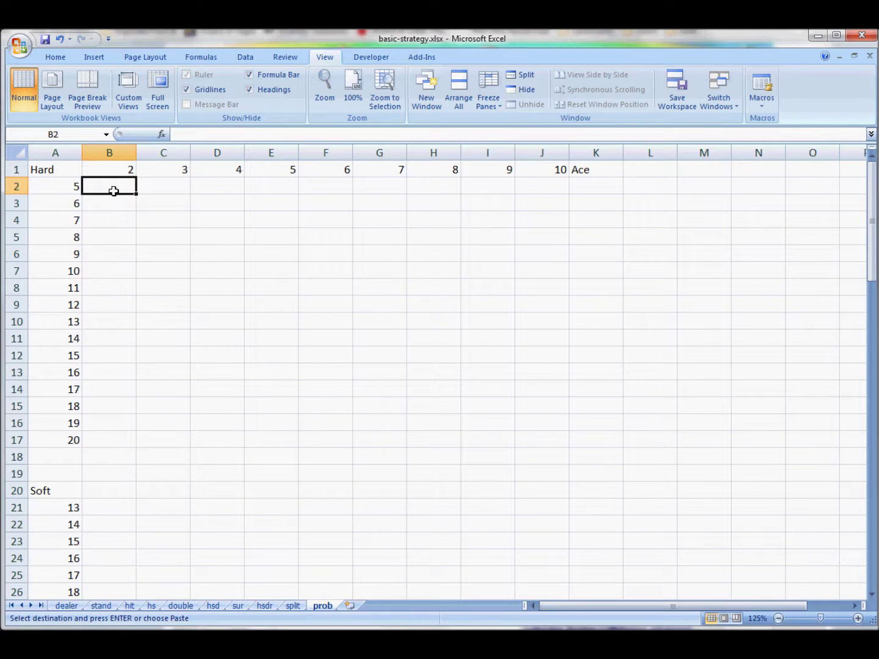
pyautogui.write('=vl')
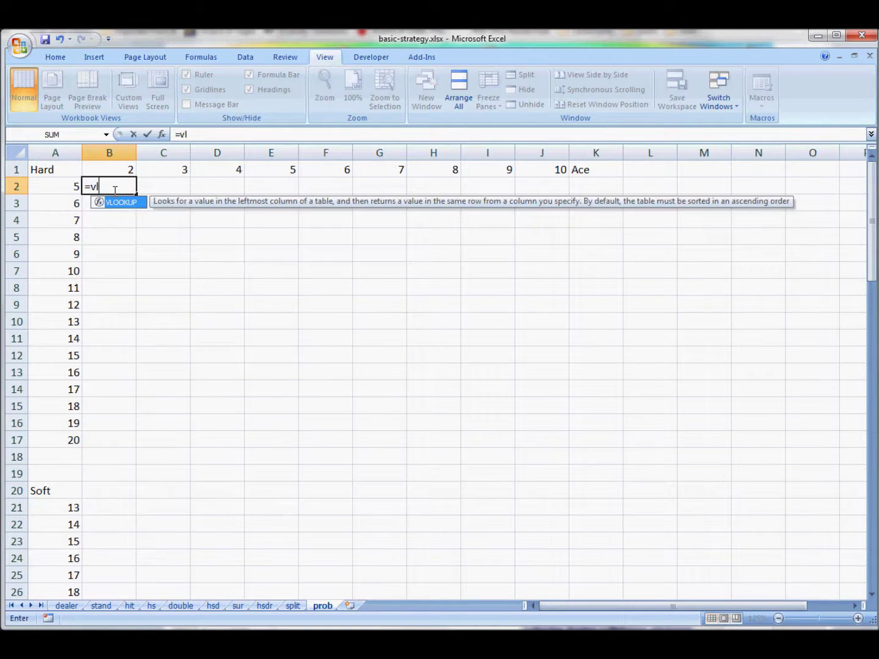
pyautogui.write('ookup(')
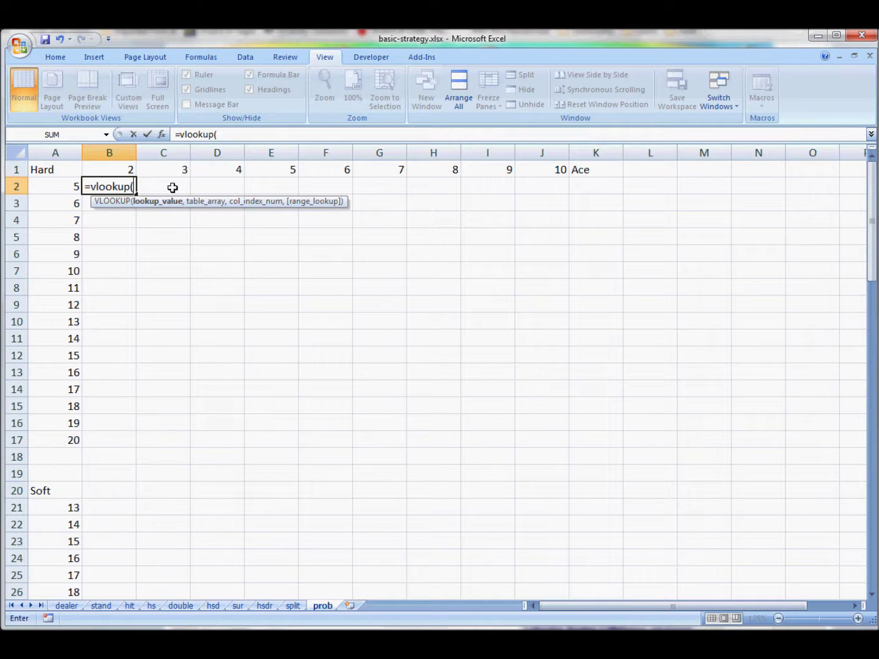
pyautogui.press('BackSpace')
pyautogui.press('BackSpace')
pyautogui.press('BackSpace')
pyautogui.press('BackSpace')
pyautogui.press('BackSpace')
pyautogui.press('BackSpace')
pyautogui.press('BackSpace')
pyautogui.press('BackSpace')
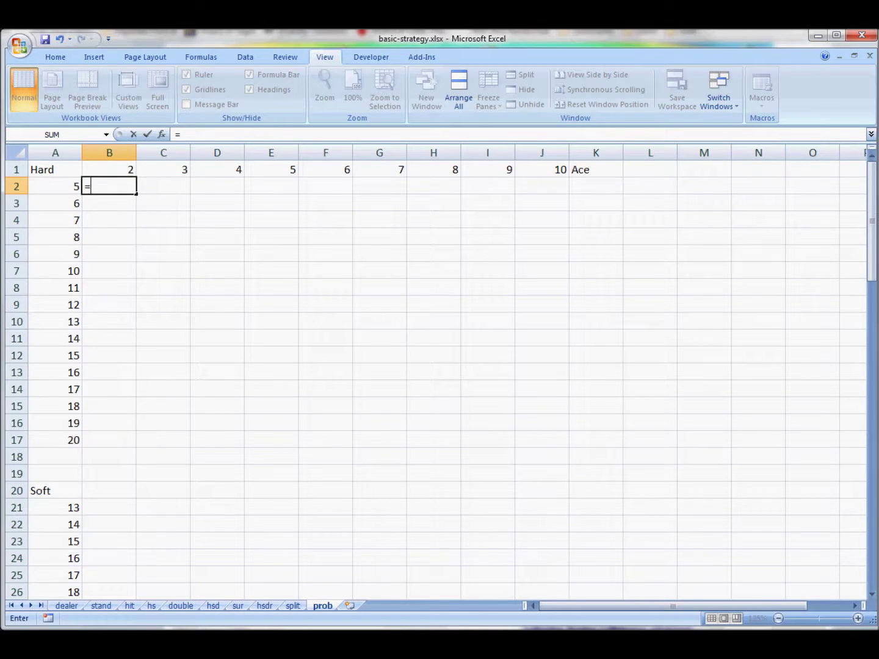
pyautogui.click(874, 512)
pyautogui.click(875, 512)
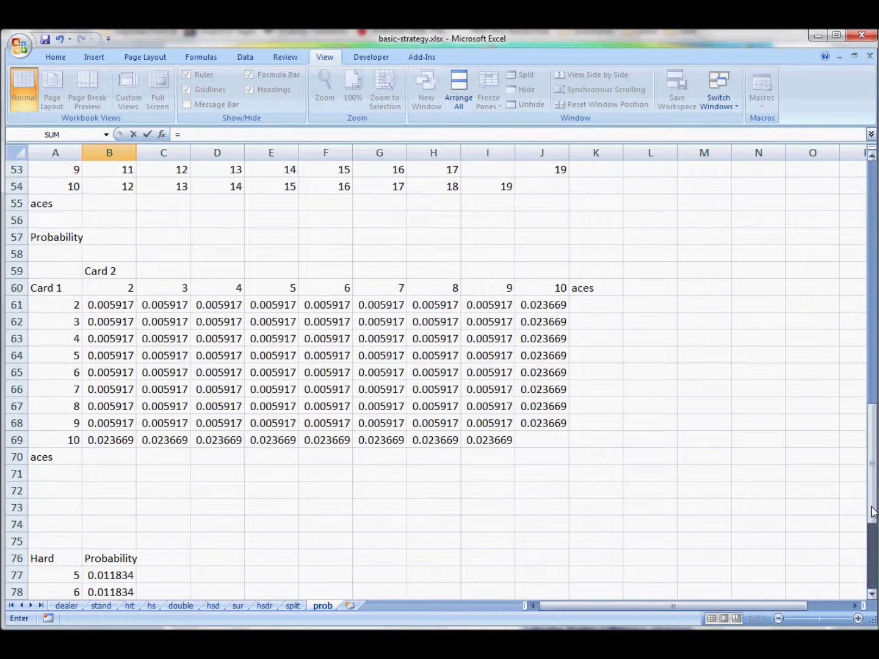
pyautogui.click(115, 575)
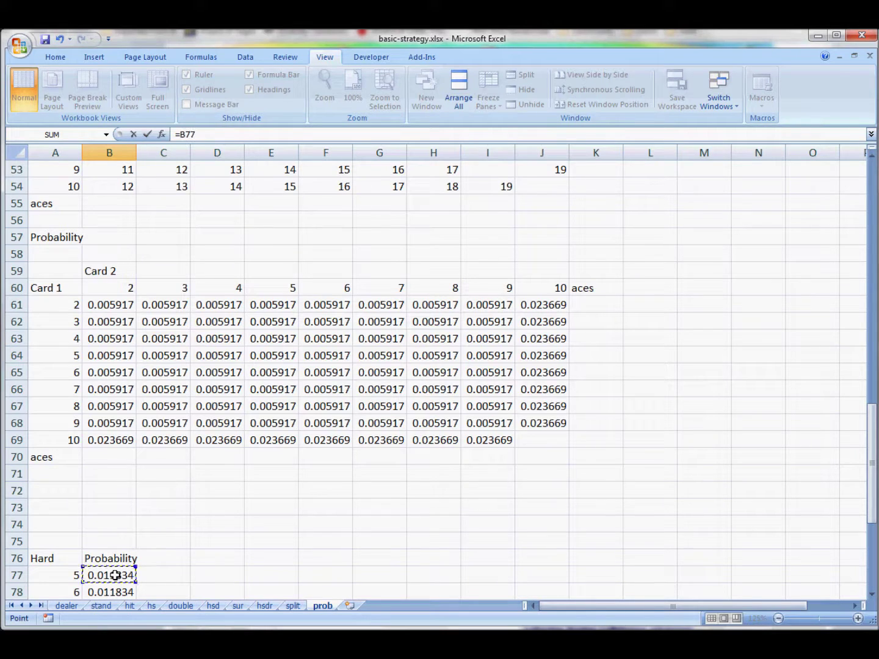
pyautogui.click(184, 134)
pyautogui.write('$')
pyautogui.click(221, 140)
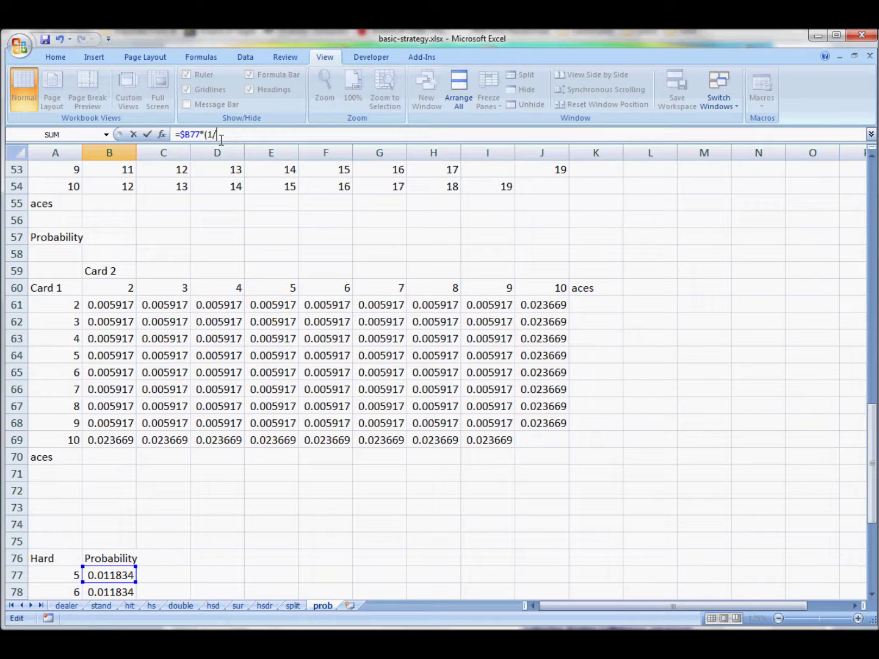
pyautogui.write('*(1/13)')
pyautogui.press('Return')
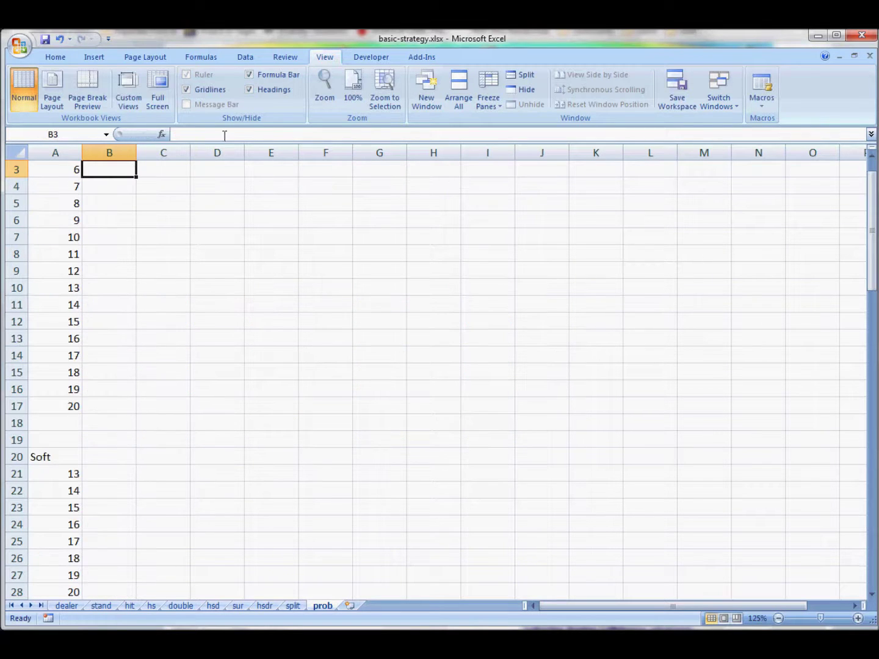
# Remove the hard 20 row label and fill B2:I16 with the B2 formula.
pyautogui.click(245, 57)
pyautogui.scroll(1, 180, 220)
pyautogui.click(125, 187)
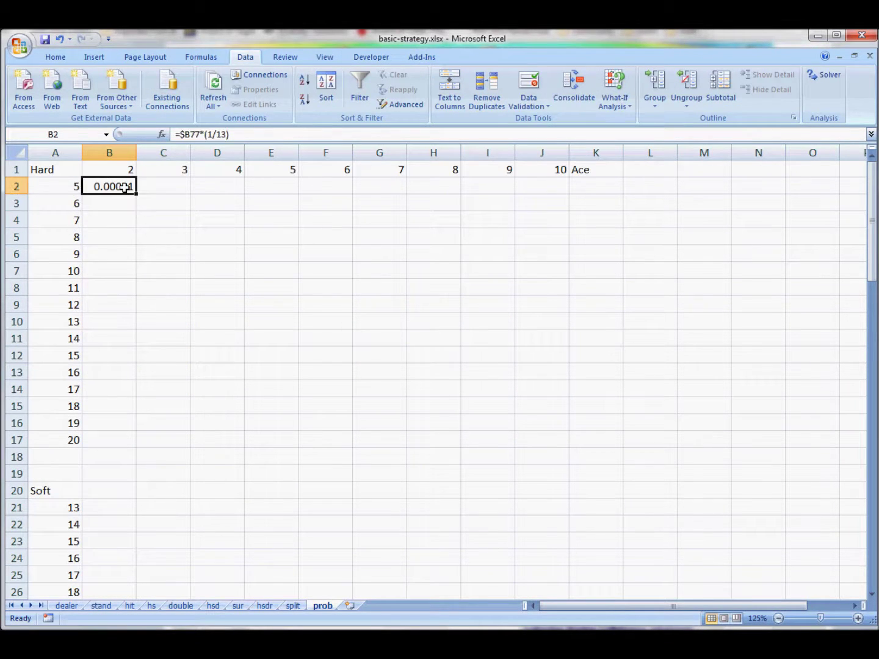
pyautogui.click(73, 438)
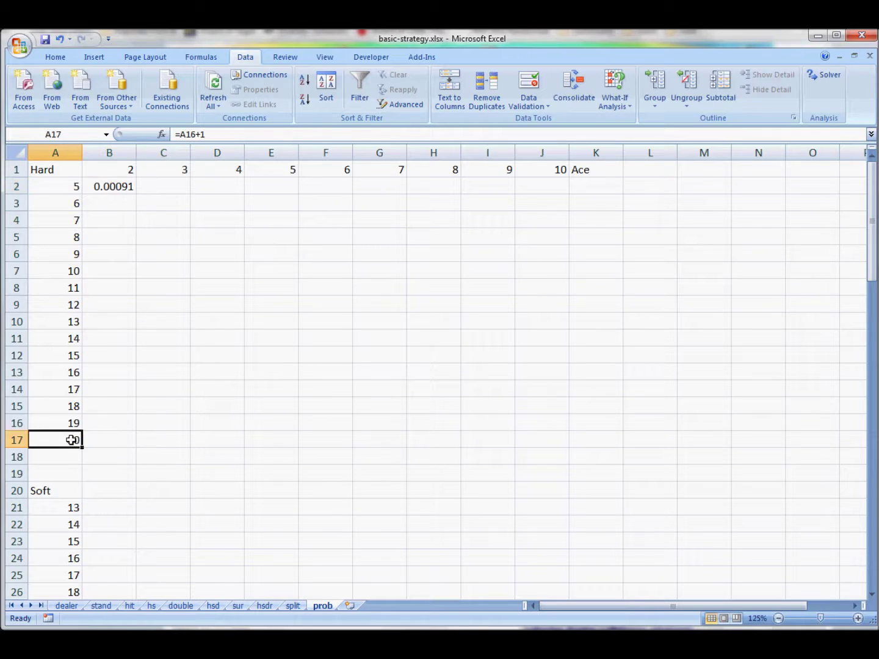
pyautogui.click(124, 186)
pyautogui.hotkey('ctrl', 'c')
pyautogui.moveTo(128, 187); pyautogui.dragTo(483, 422)
pyautogui.hotkey('ctrl', 'v')
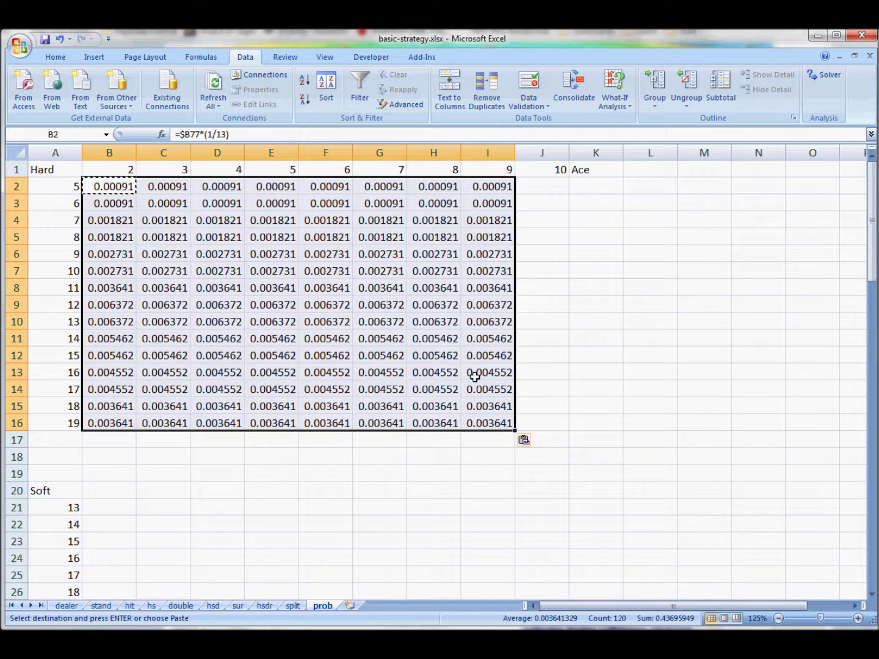
# Put the dealer-10 formula in J2, using 4/13 and an extra *(12/13) factor.
pyautogui.click(485, 185)
pyautogui.hotkey('ctrl', 'c')
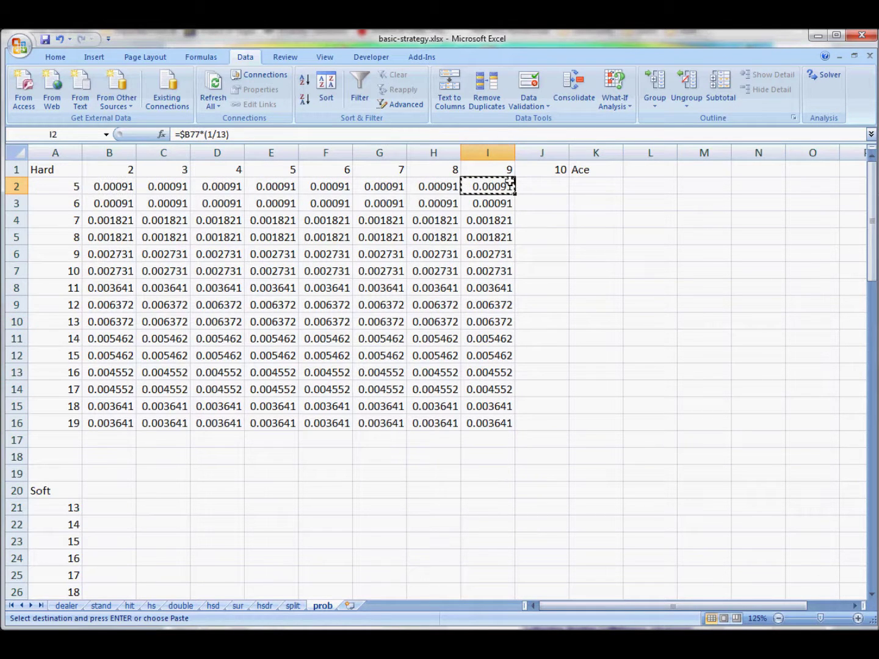
pyautogui.click(541, 183)
pyautogui.press('Return')
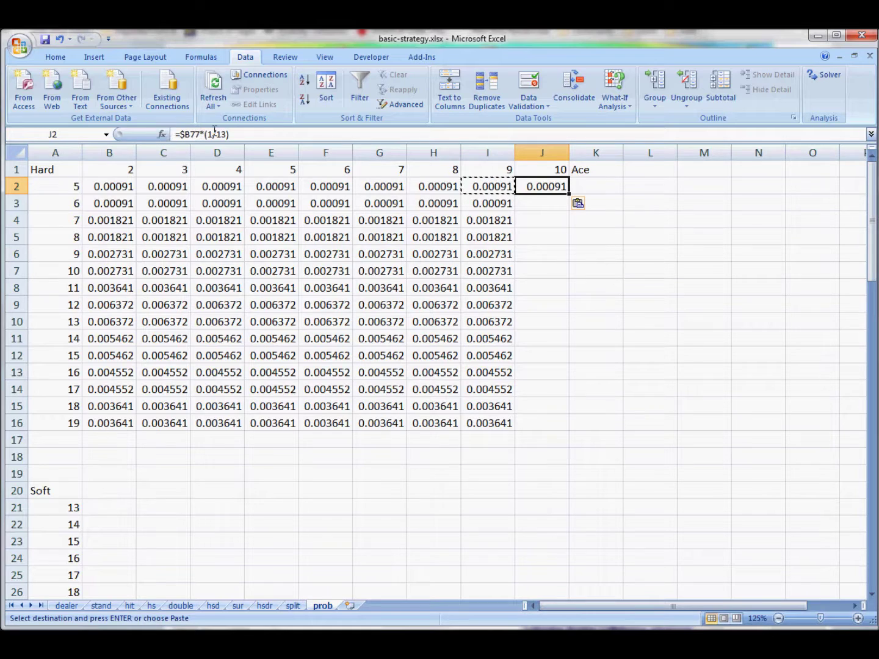
pyautogui.click(211, 134)
pyautogui.write('4')
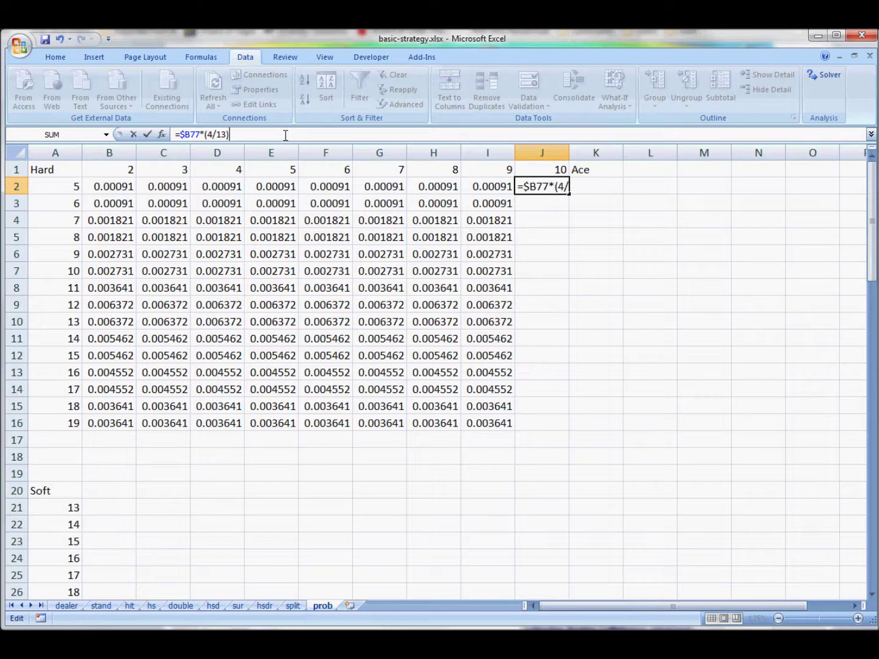
pyautogui.click(285, 134)
pyautogui.write('*(12/13')
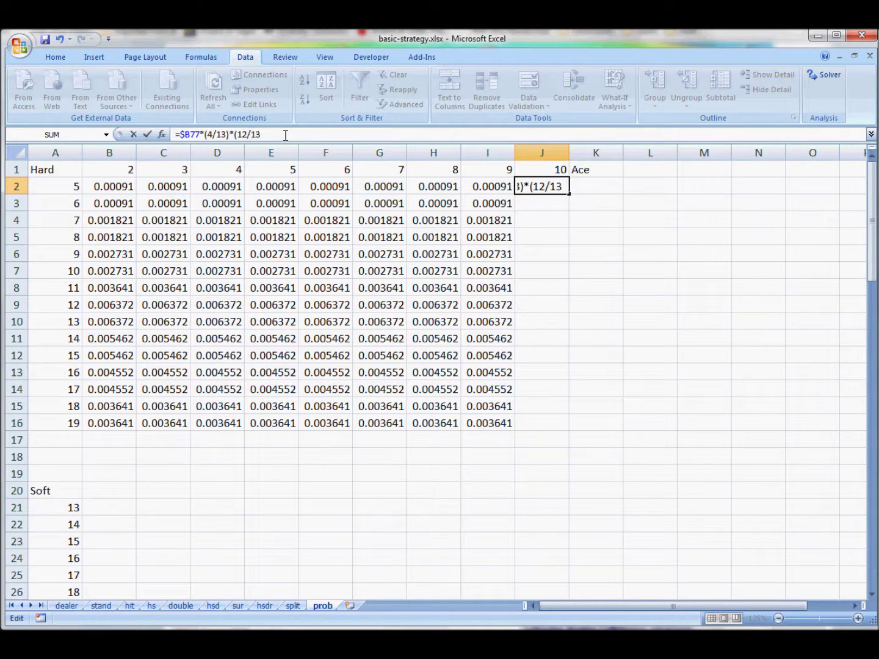
pyautogui.write(')')
pyautogui.press('Return')
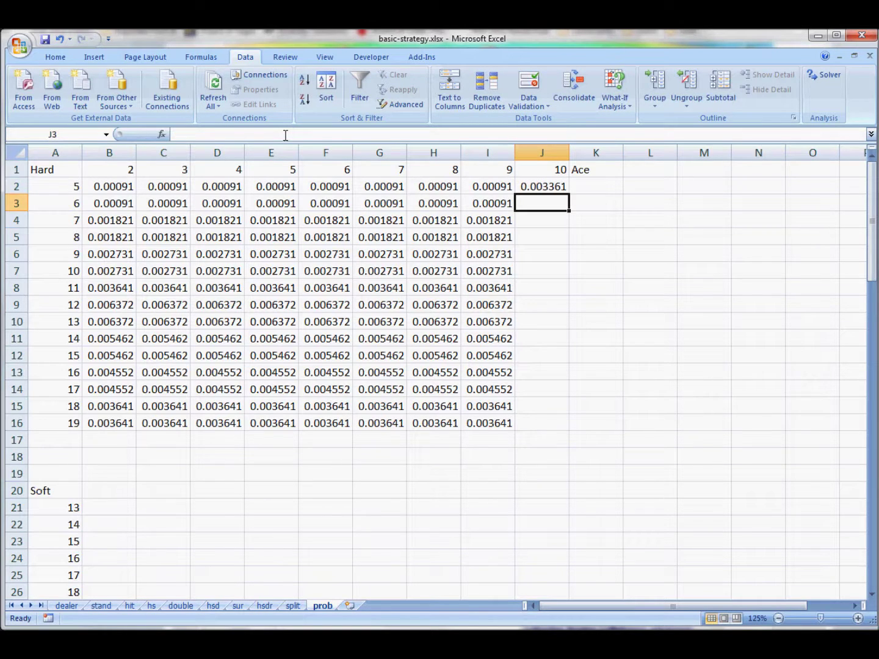
pyautogui.press('Up')
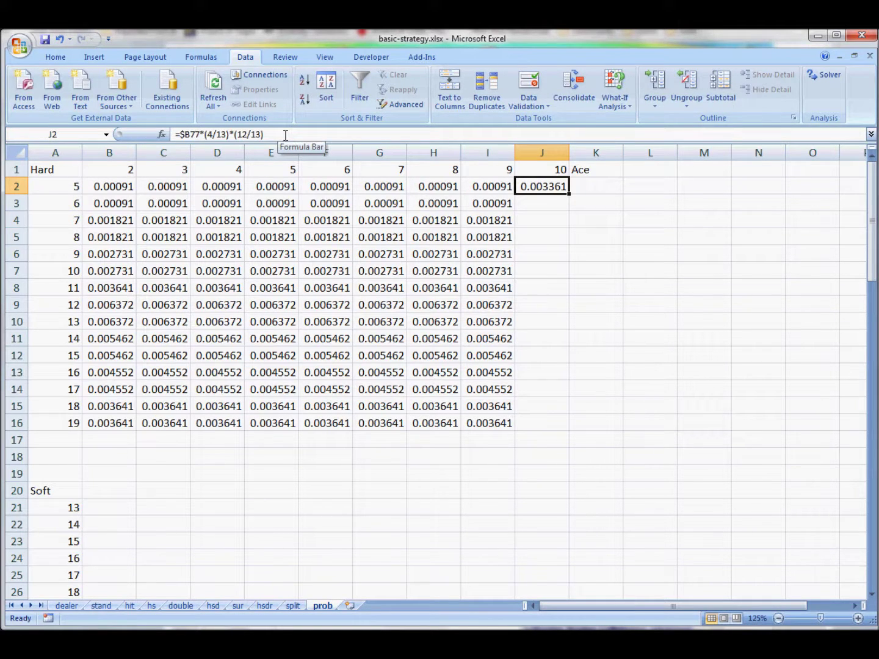
pyautogui.click(490, 186)
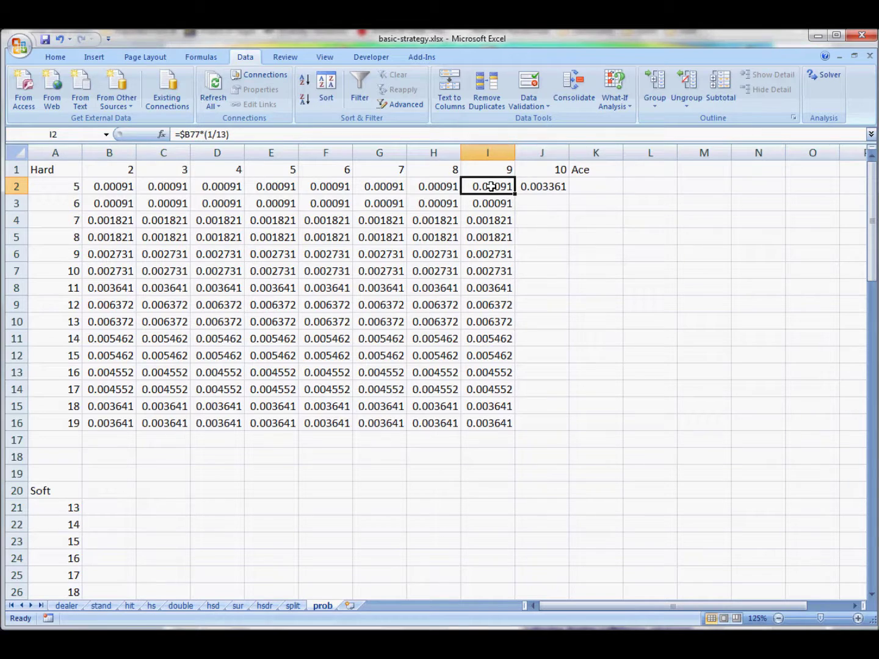
pyautogui.click(547, 186)
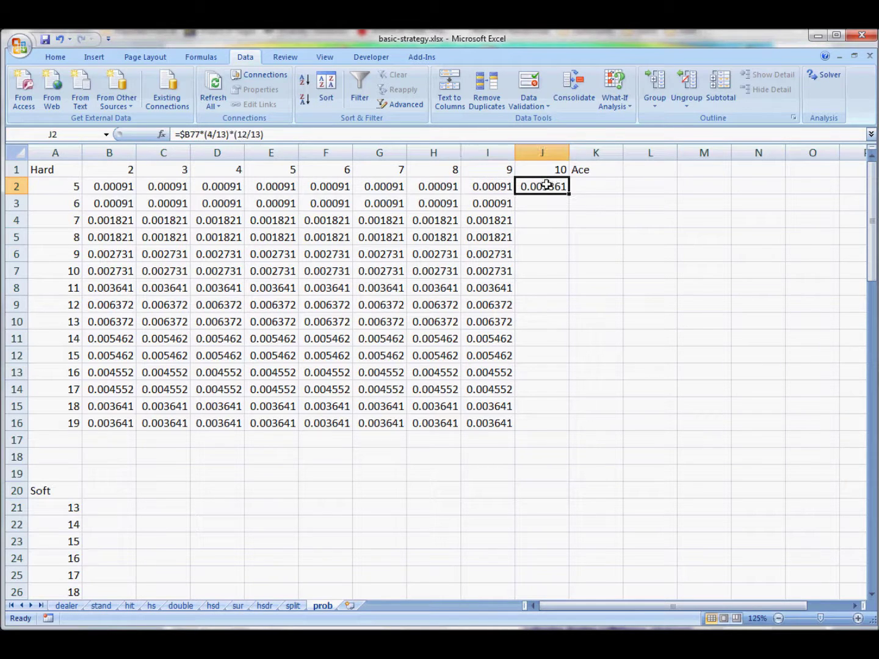
# Adapt the J2 formula for the Ace column in K2 and fill J2:K2 down through row 16.
pyautogui.hotkey('ctrl', 'c')
pyautogui.click(595, 183)
pyautogui.hotkey('ctrl', 'v')
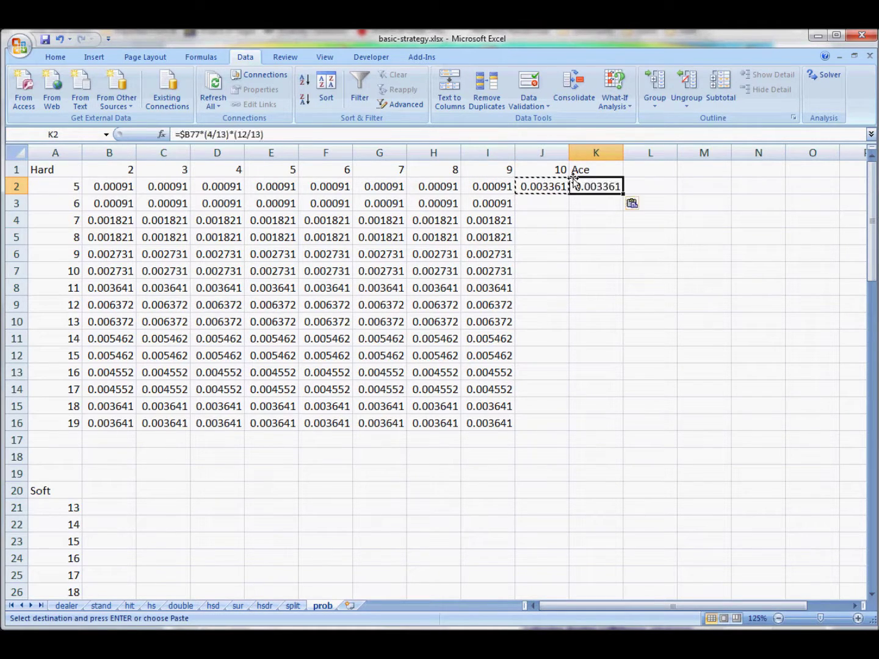
pyautogui.doubleClick(211, 134)
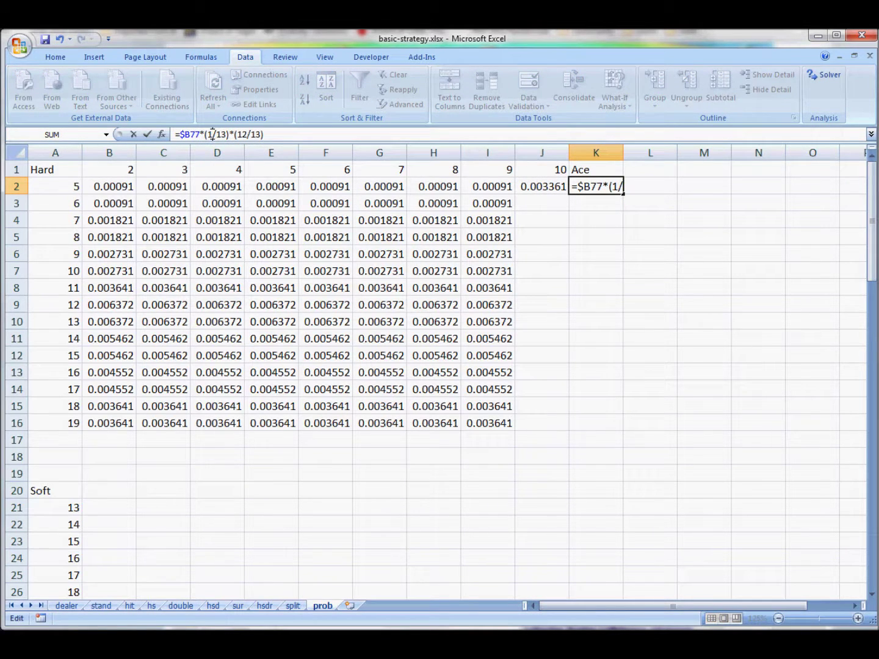
pyautogui.doubleClick(240, 135)
pyautogui.press('Return')
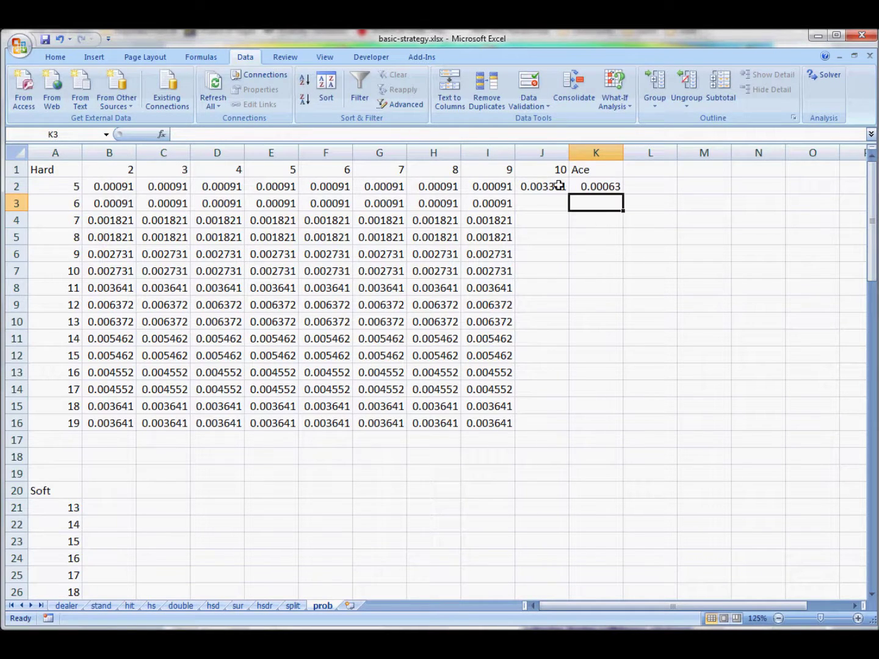
pyautogui.moveTo(559, 187); pyautogui.dragTo(602, 419)
pyautogui.hotkey('ctrl', 'c')
pyautogui.hotkey('ctrl', 'v')
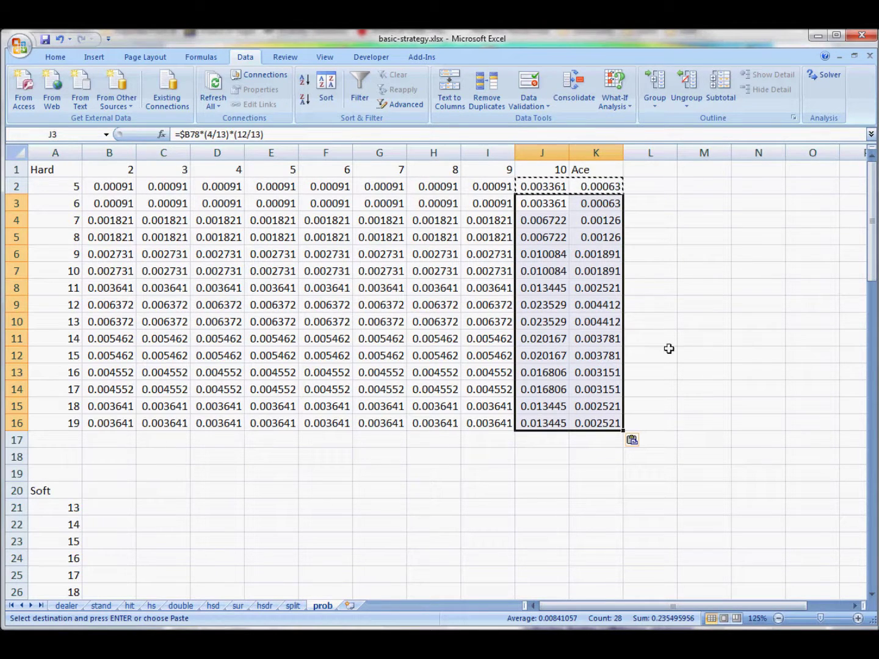
# Total the Hard table in M16 with =SUM(B2:K16), giving 0.676447.
pyautogui.click(705, 422)
pyautogui.write('=sum(')
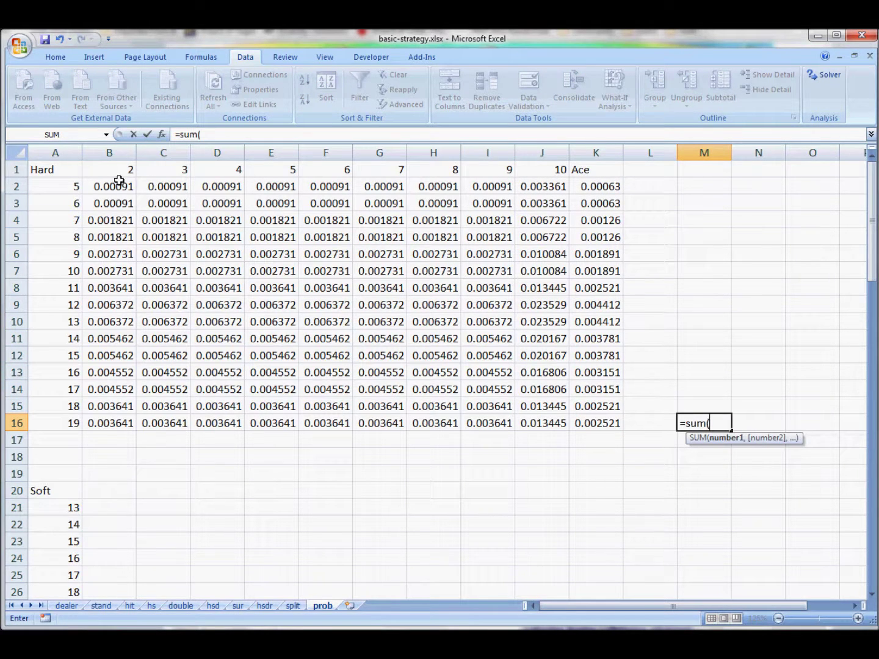
pyautogui.moveTo(120, 186); pyautogui.dragTo(590, 418)
pyautogui.press('Return')
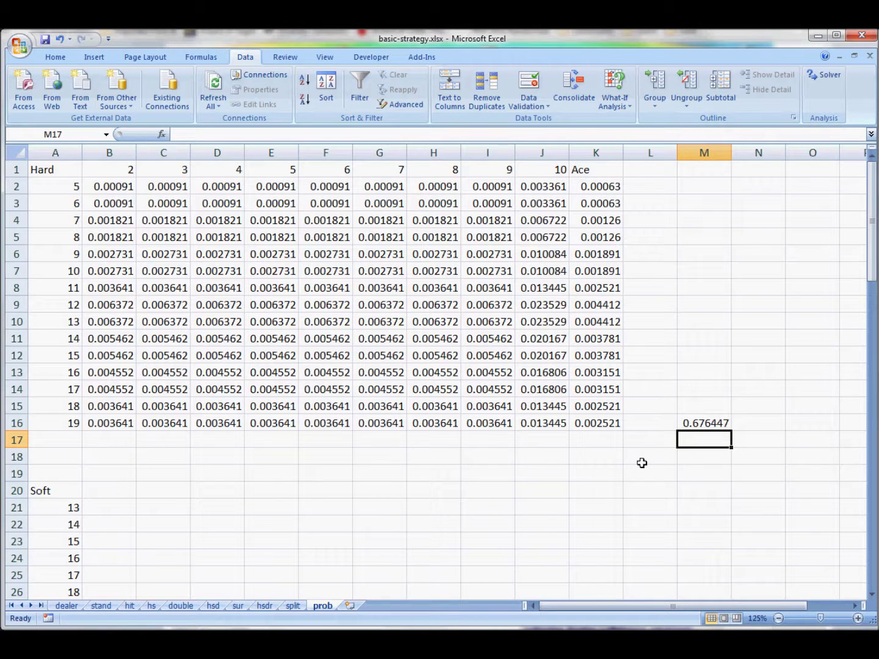
# Enter =2*(1/13)^3 in B21 for soft 13 against dealer 2.
pyautogui.scroll(-4, 641, 465)
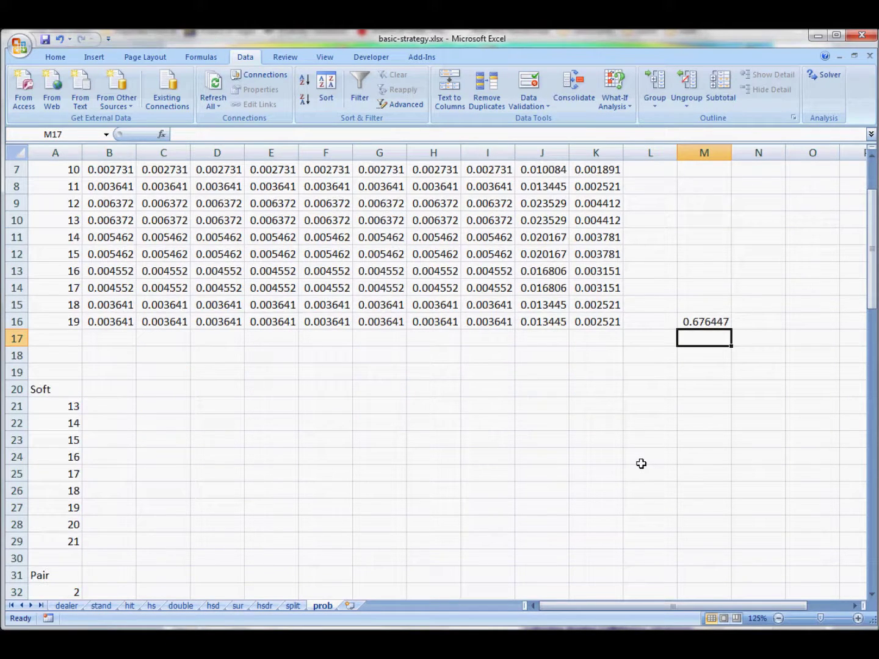
pyautogui.scroll(4, 640, 464)
pyautogui.scroll(-4, 611, 455)
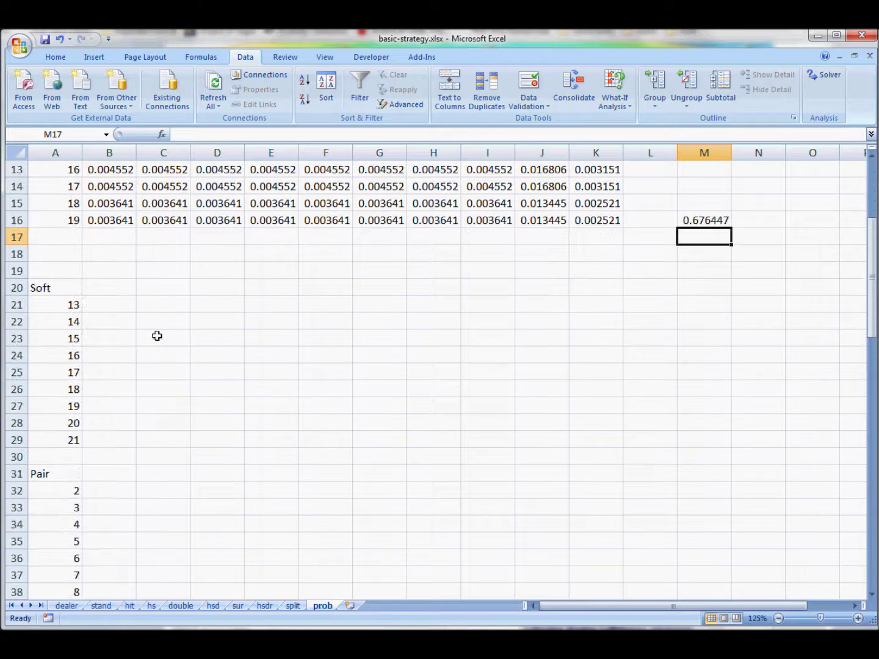
pyautogui.click(110, 304)
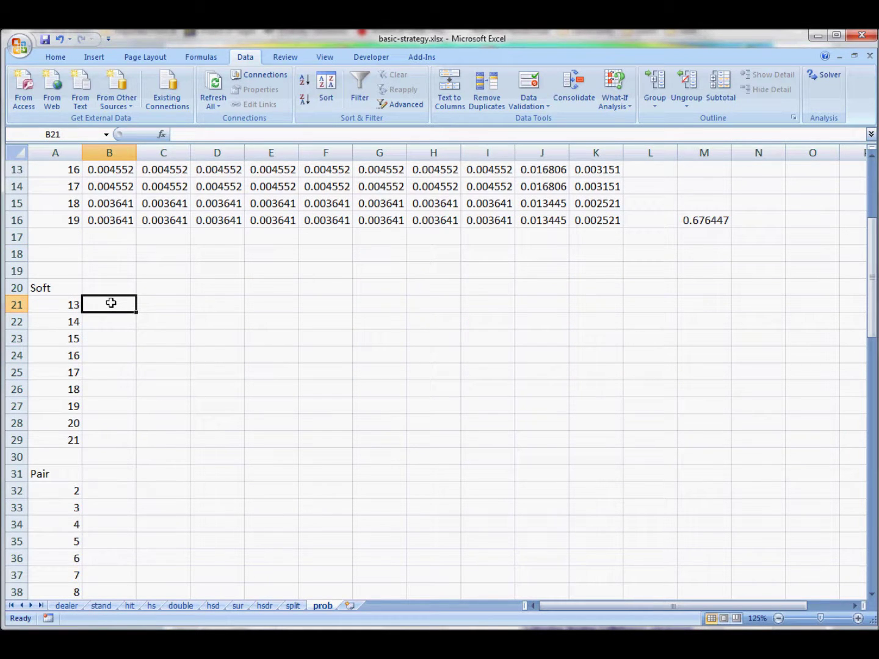
pyautogui.write('=')
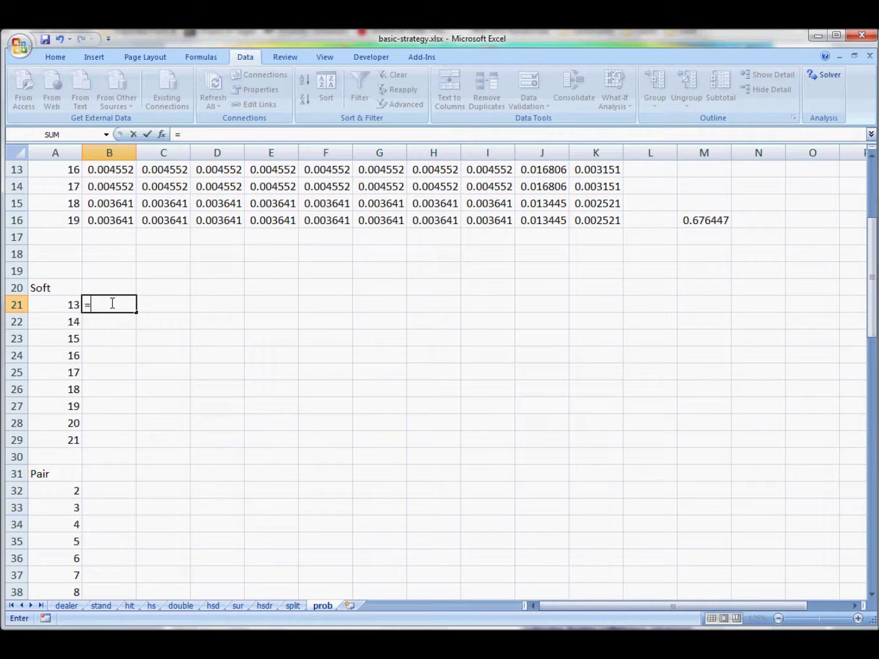
pyautogui.write('2*(1/13)^21')
pyautogui.press('BackSpace')
pyautogui.write('3')
pyautogui.press('Return')
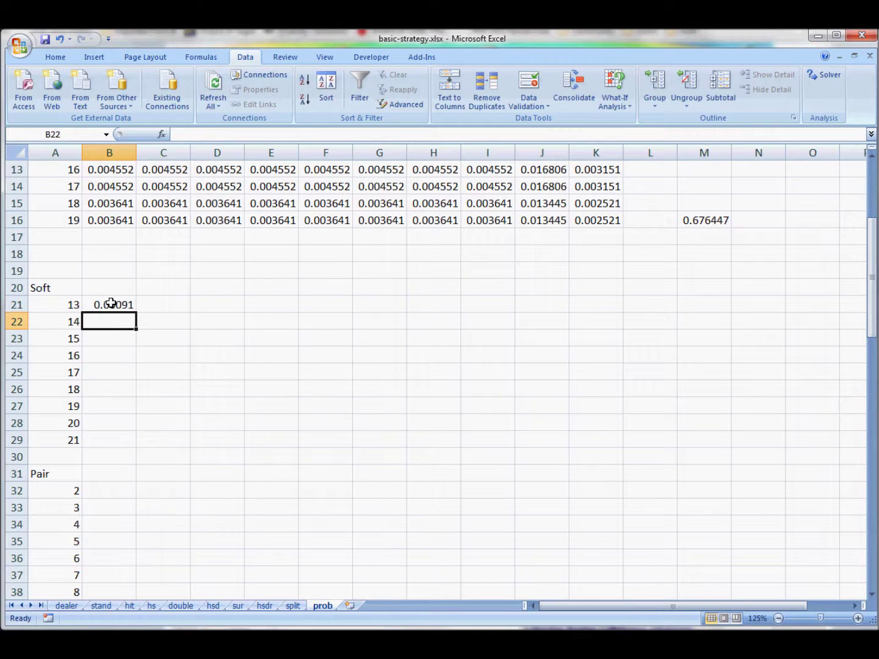
# Paste the B21 formula across B21:J28 and into B29 for soft 21.
pyautogui.click(110, 303)
pyautogui.hotkey('ctrl', 'c')
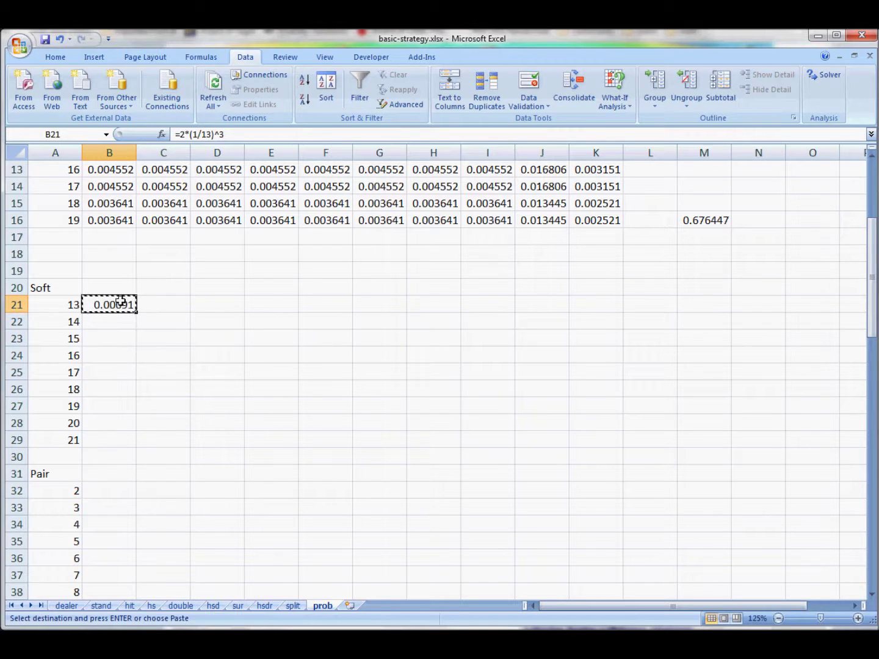
pyautogui.moveTo(120, 302); pyautogui.dragTo(533, 427)
pyautogui.hotkey('ctrl', 'v')
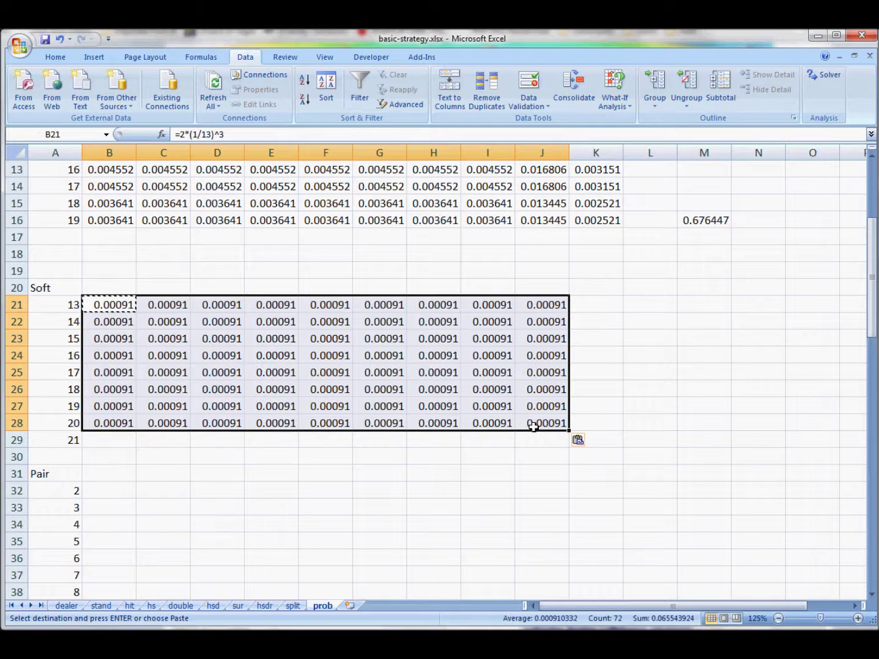
pyautogui.click(123, 423)
pyautogui.click(122, 438)
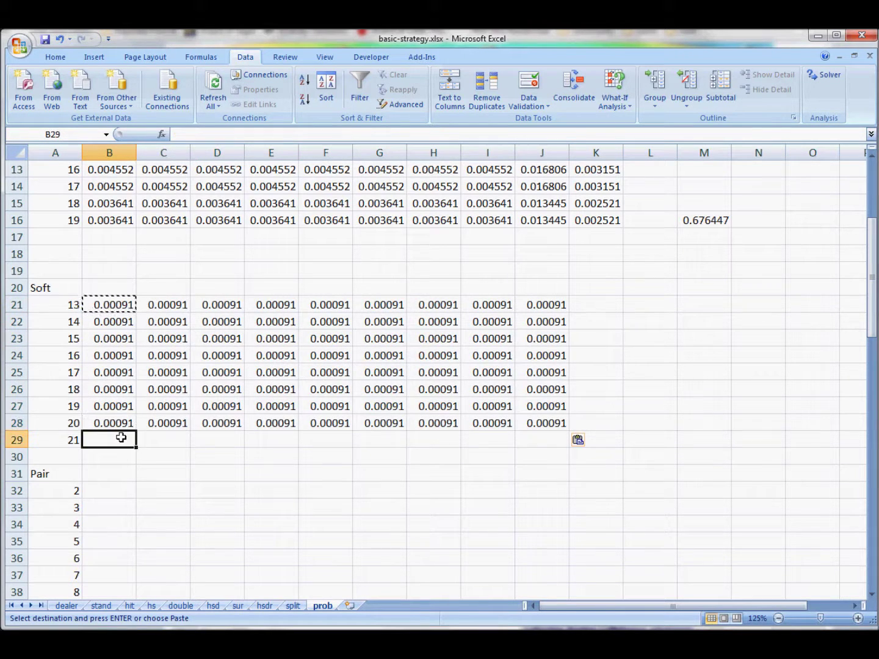
pyautogui.hotkey('ctrl', 'v')
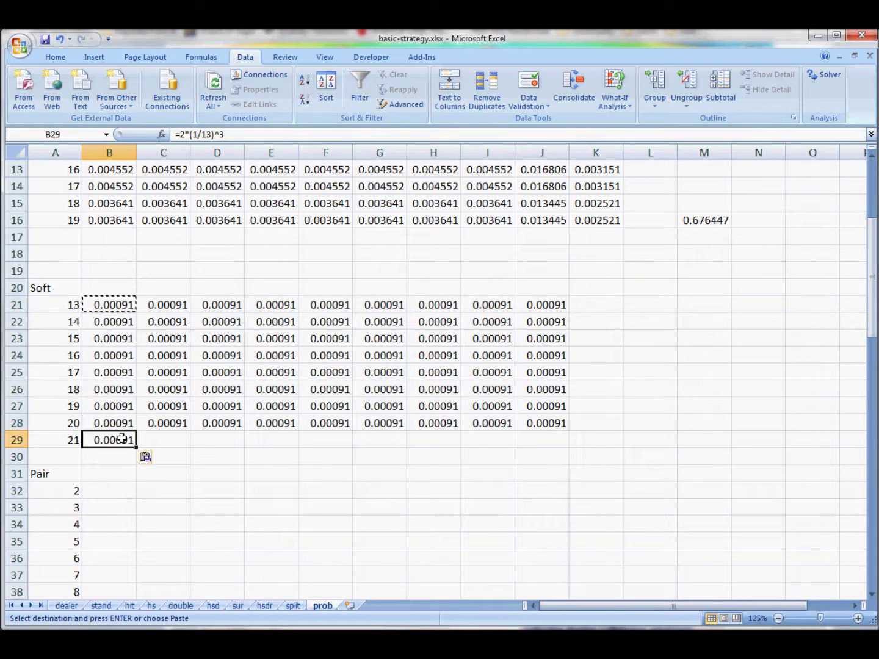
# Change B29's Soft 21 formula to =2*(1/13)^2*(4/13) and copy it across C29:J29.
pyautogui.click(220, 134)
pyautogui.press('BackSpace')
pyautogui.write('2')
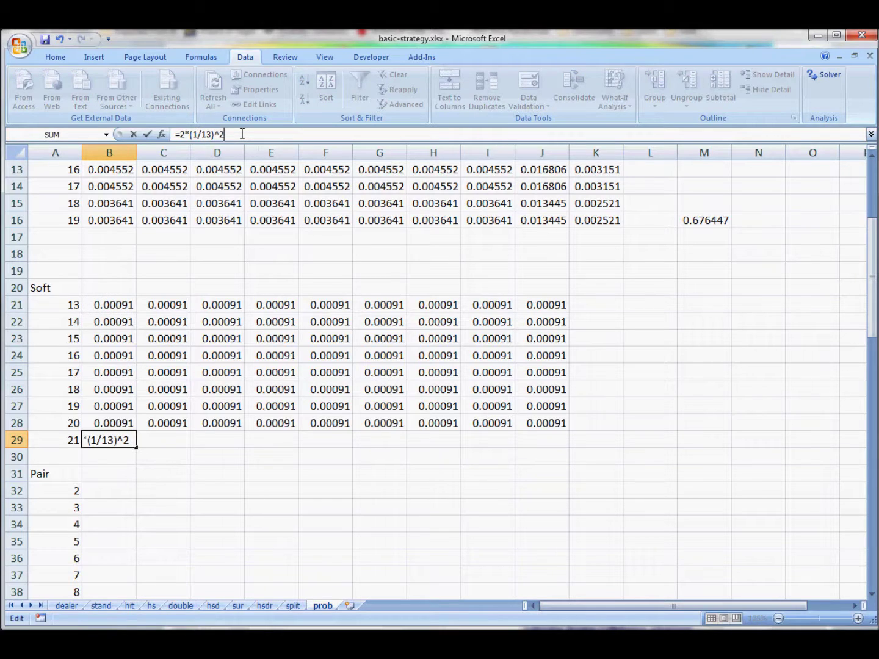
pyautogui.write('*(4/13')
pyautogui.press('Return')
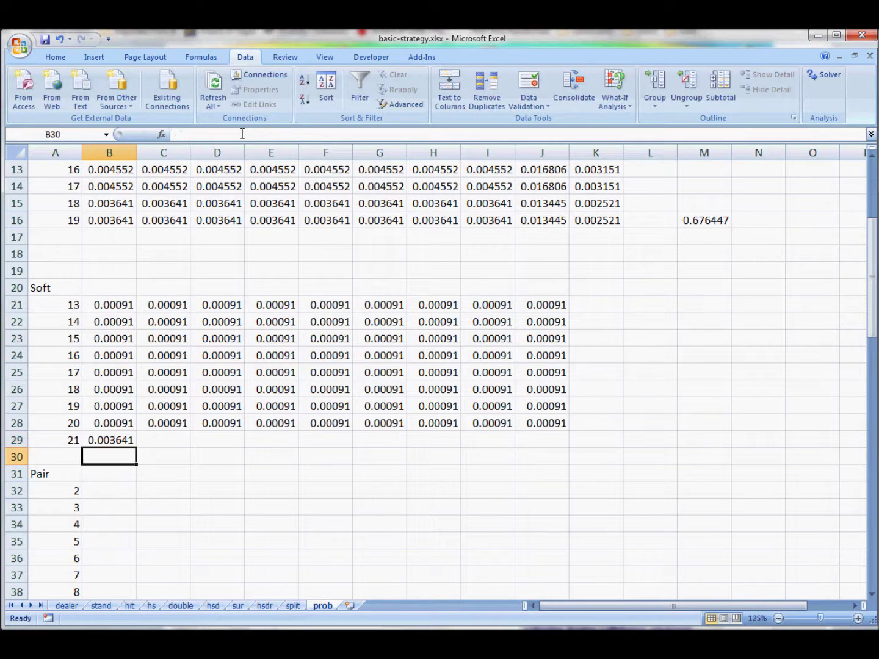
pyautogui.press('Up')
pyautogui.hotkey('ctrl', 'c')
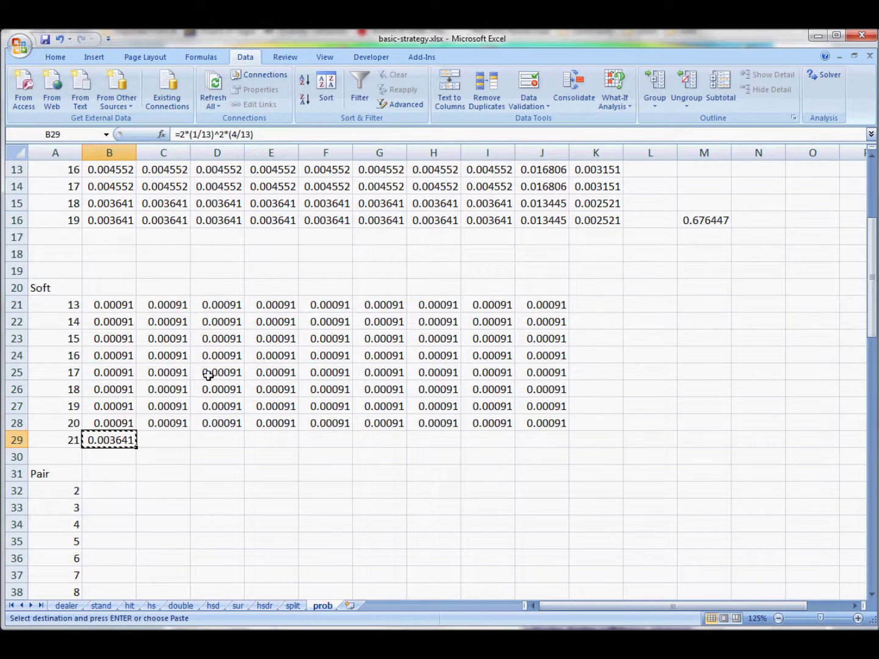
pyautogui.moveTo(158, 436); pyautogui.dragTo(550, 435)
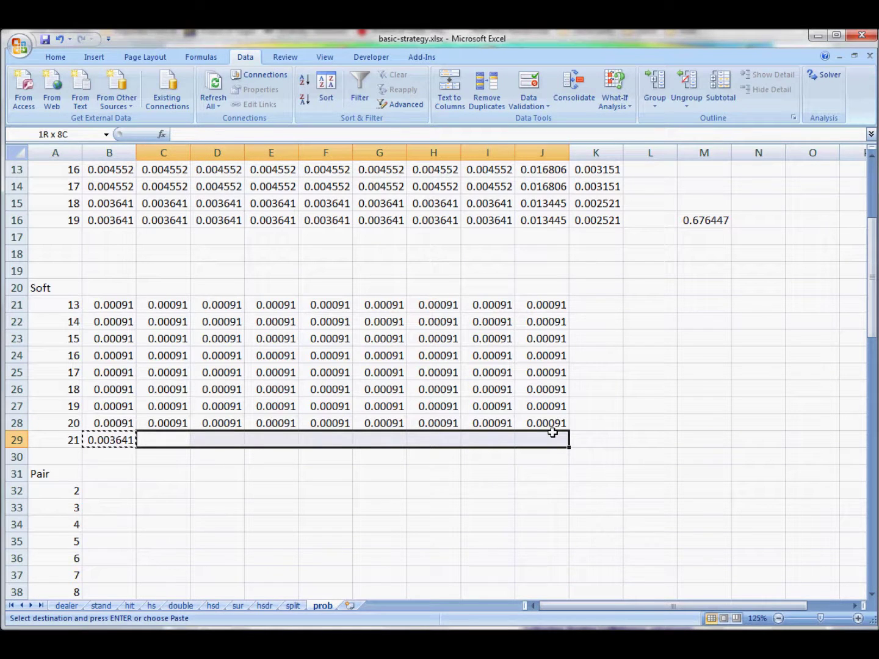
pyautogui.hotkey('ctrl', 'v')
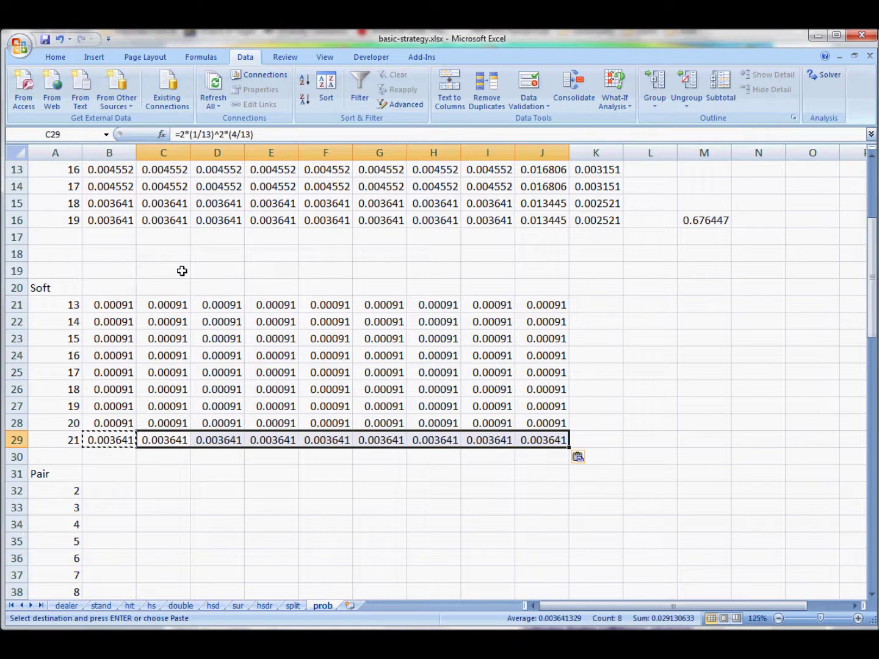
# Copy the dealer-card headers from B1:K1 to B20 above the Soft table.
pyautogui.scroll(4, 193, 284)
pyautogui.moveTo(116, 171); pyautogui.dragTo(609, 165)
pyautogui.hotkey('ctrl', 'c')
pyautogui.click(125, 490)
pyautogui.hotkey('ctrl', 'v')
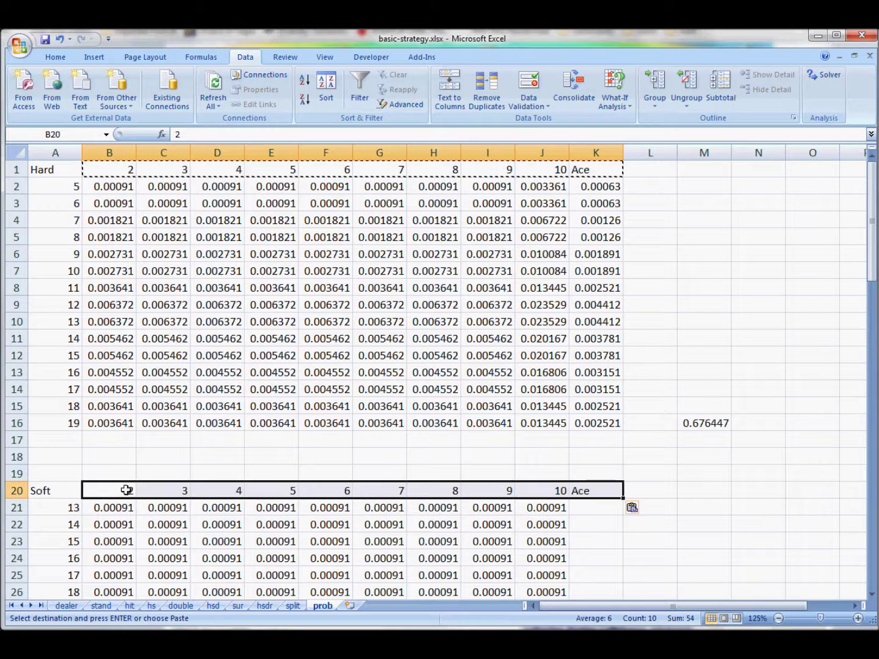
# Select the Soft table's dealer-10 column, J21:J29.
pyautogui.scroll(-4, 227, 484)
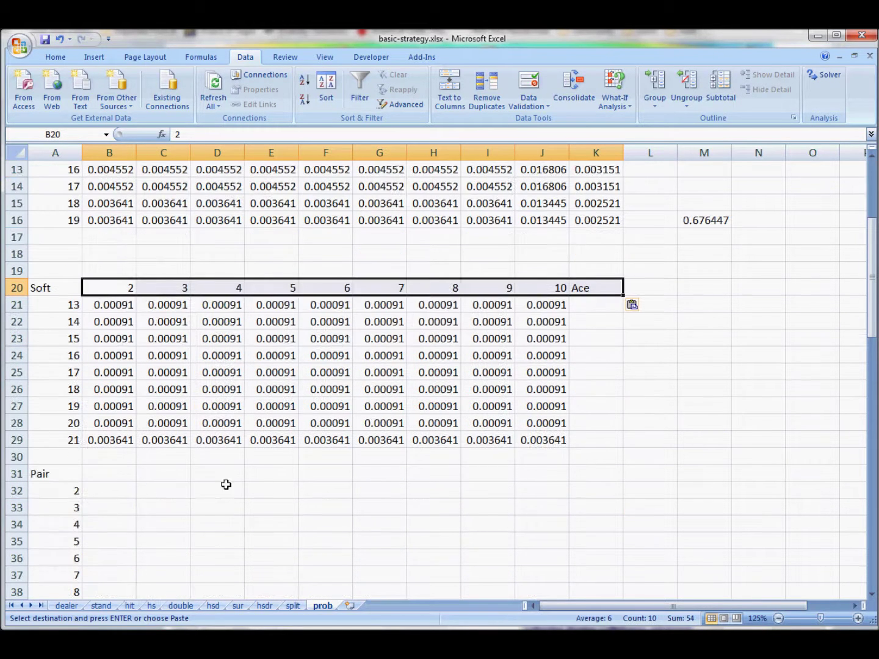
pyautogui.click(538, 304)
pyautogui.moveTo(536, 311); pyautogui.dragTo(531, 439)
# Clear the Soft 10 column, then rebuild J21 from I21's formula ending *(4/13)*(12/13), giving 0.003361.
pyautogui.press('Delete')
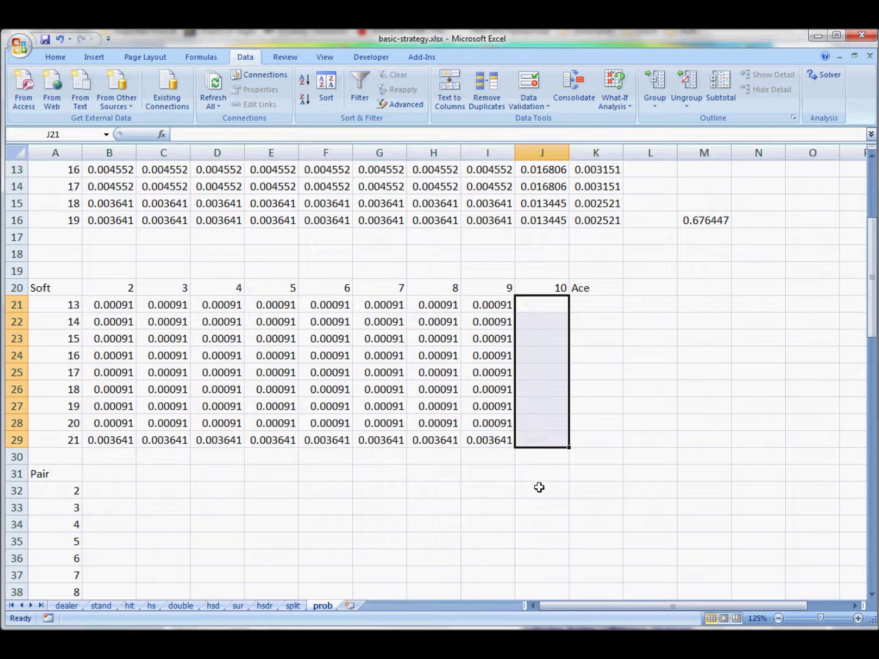
pyautogui.click(500, 304)
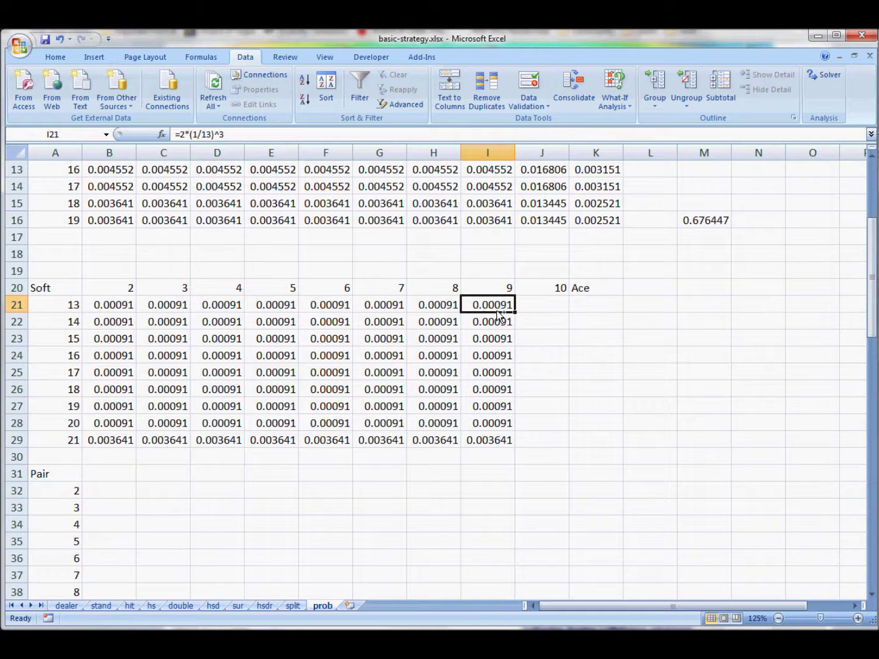
pyautogui.hotkey('ctrl', 'c')
pyautogui.click(540, 304)
pyautogui.hotkey('ctrl', 'v')
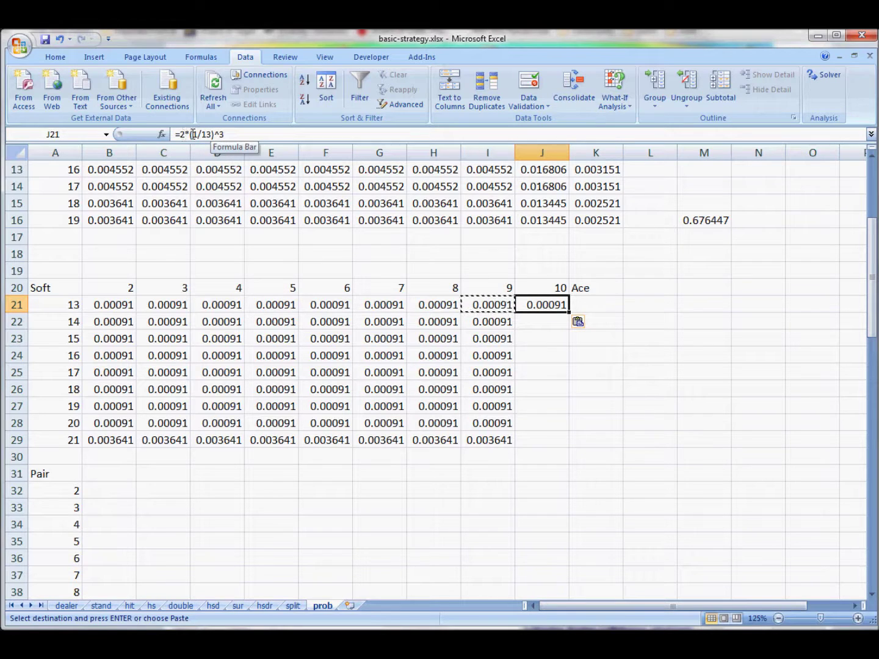
pyautogui.click(236, 135)
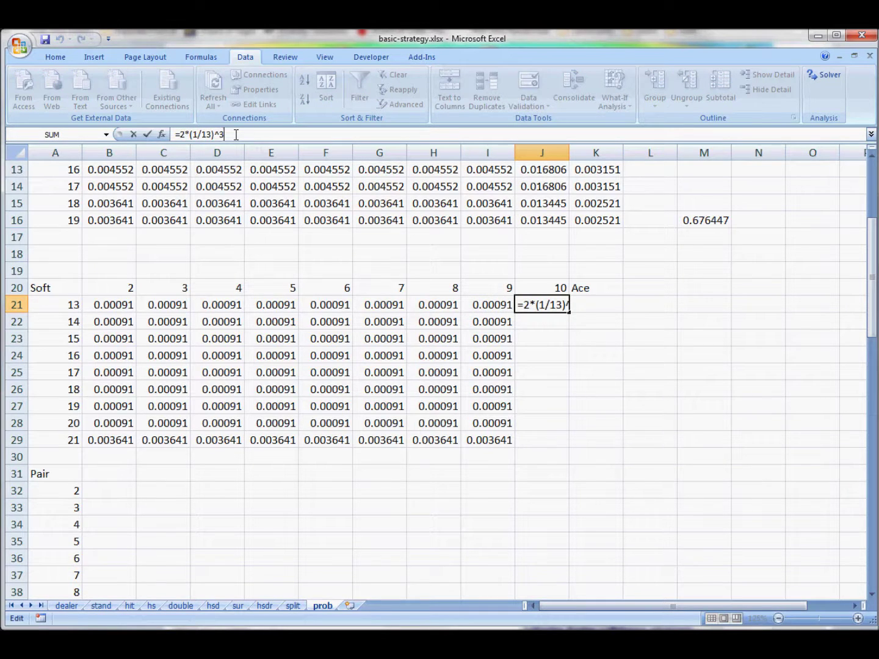
pyautogui.press('BackSpace')
pyautogui.write('2*(4/13)*(12/13')
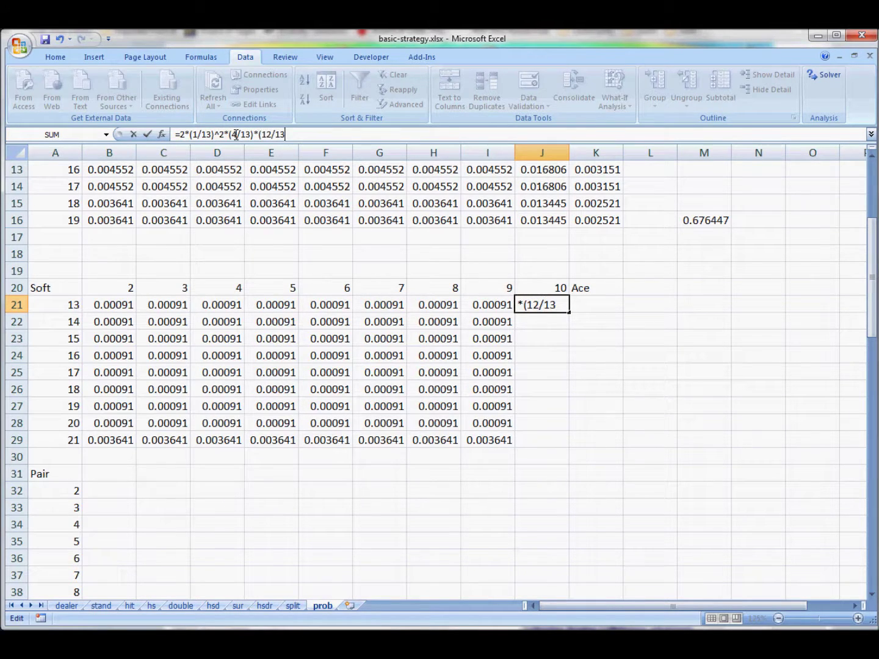
pyautogui.write(')')
pyautogui.press('Return')
# Build K21's Ace formula from I21 with *(9/13) appended, giving 0.00063.
pyautogui.press('Up')
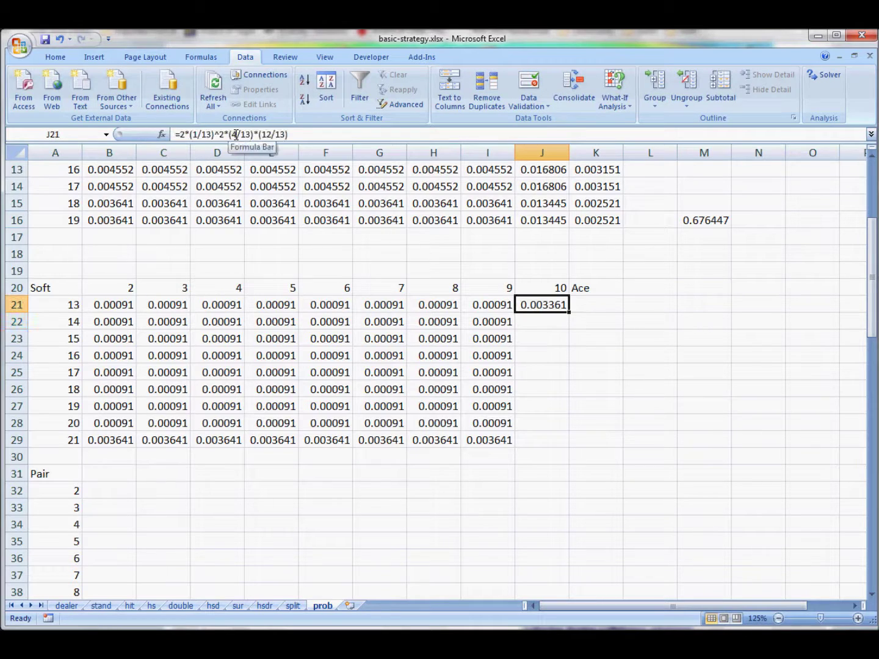
pyautogui.press('Left')
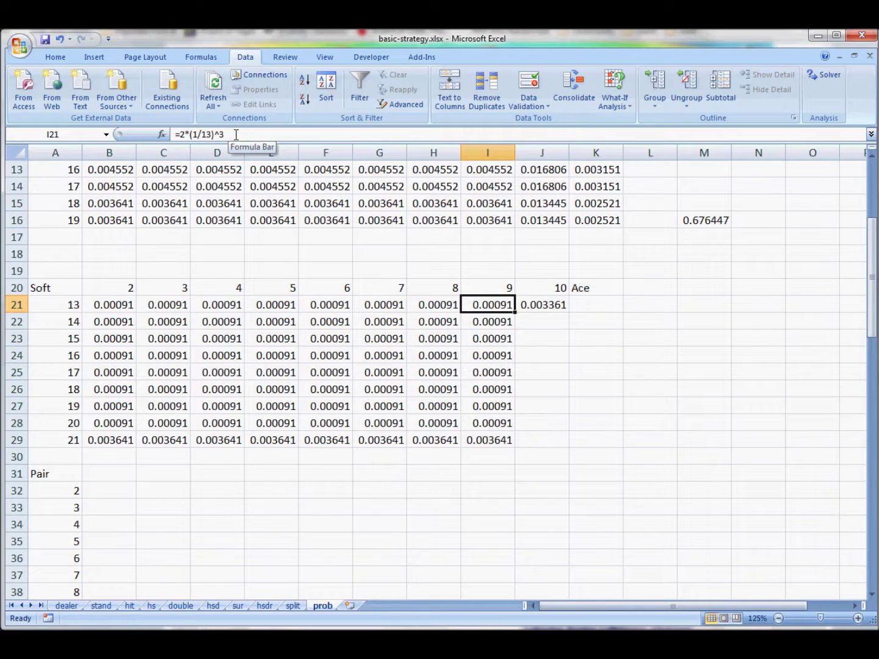
pyautogui.hotkey('ctrl', 'c')
pyautogui.press('Right')
pyautogui.press('Right')
pyautogui.hotkey('ctrl', 'v')
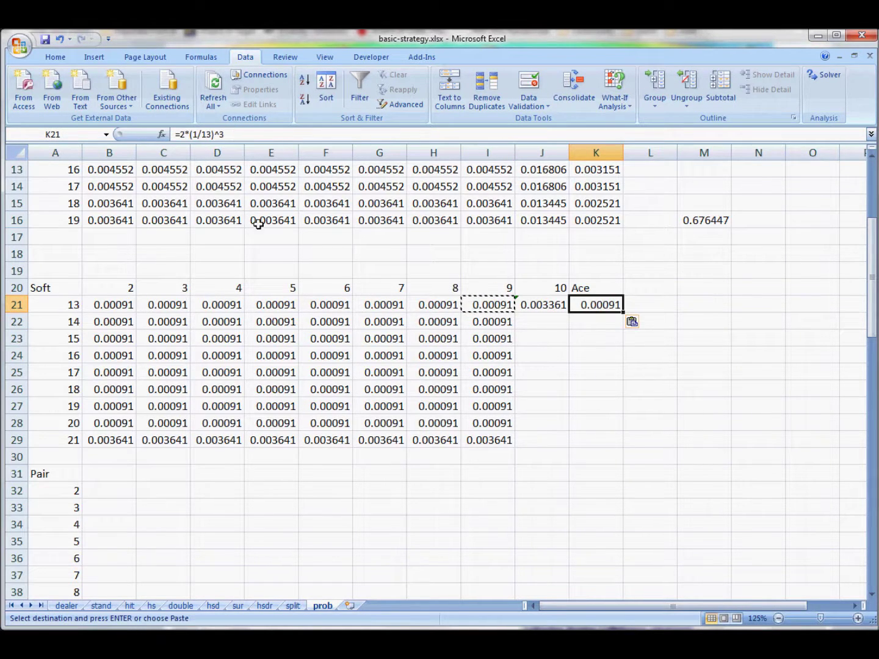
pyautogui.click(246, 133)
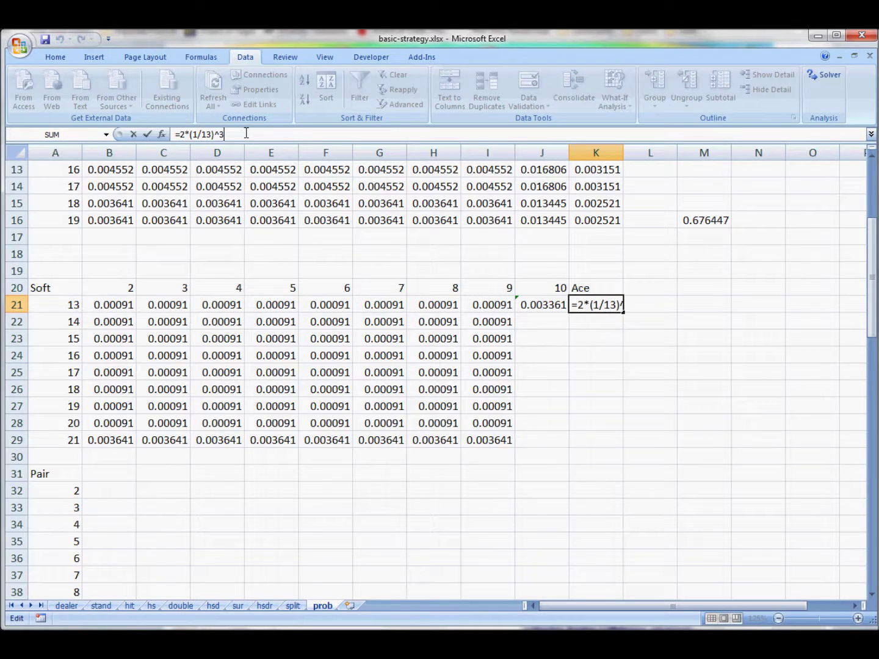
pyautogui.write('*(9/13')
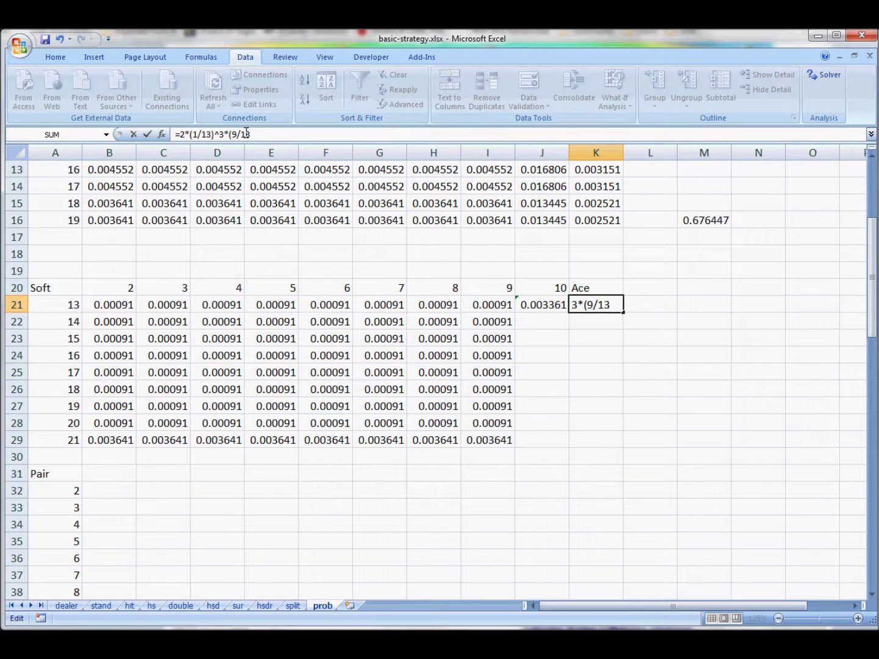
pyautogui.write(')')
pyautogui.press('Return')
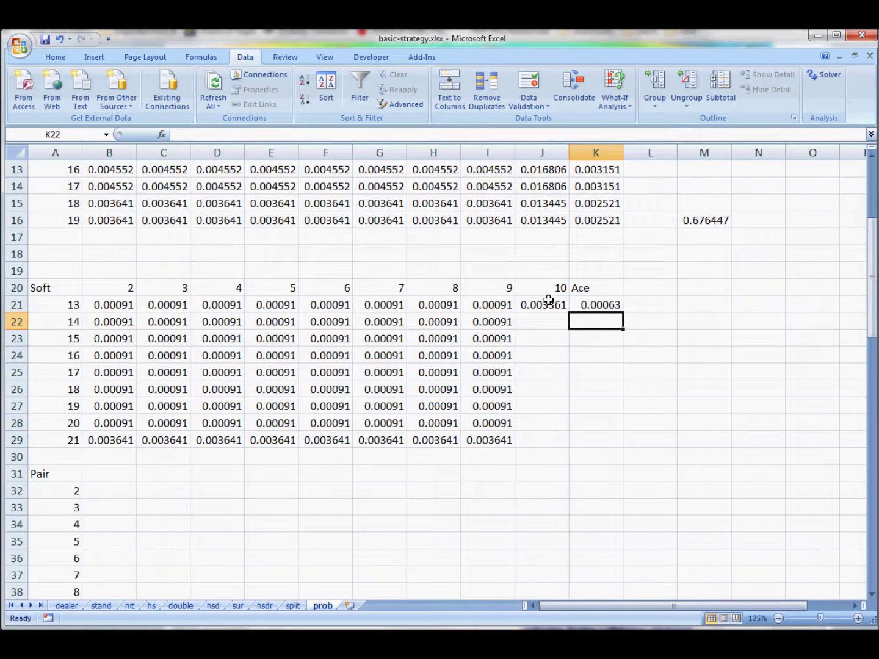
# Copy the J21:K21 formulas down through soft rows 14 to 20.
pyautogui.moveTo(548, 300); pyautogui.dragTo(612, 302)
pyautogui.hotkey('ctrl', 'c')
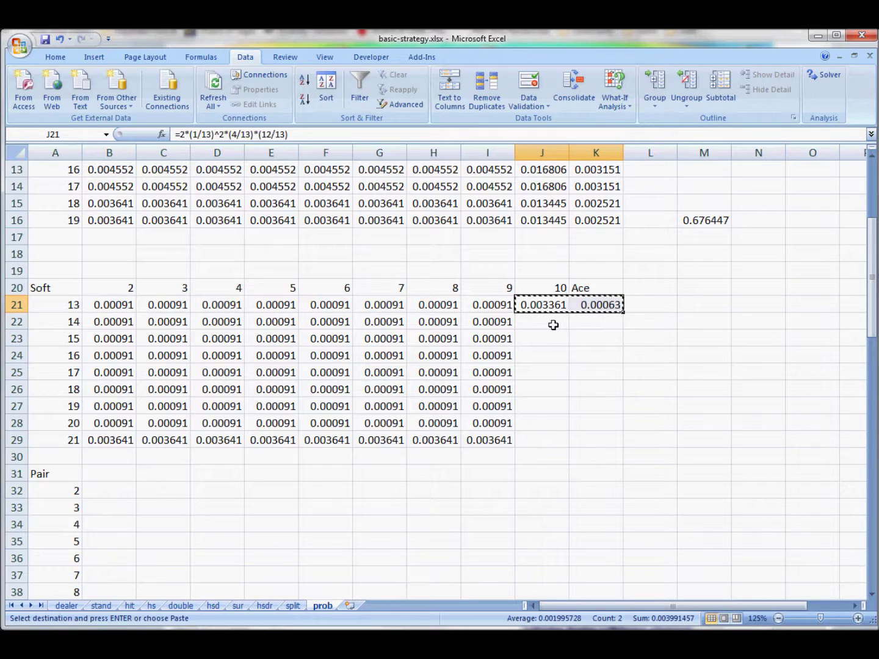
pyautogui.moveTo(556, 320); pyautogui.dragTo(589, 419)
pyautogui.hotkey('ctrl', 'v')
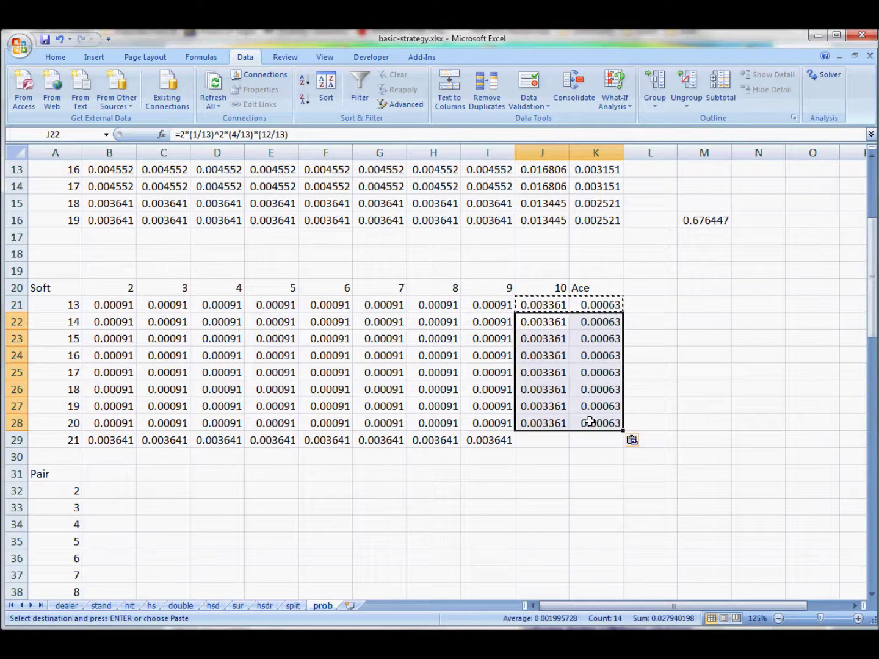
pyautogui.click(487, 439)
# Set J29 to =2*(1/13)*(4/13)*(4/13)*(12/13), giving 0.013445.
pyautogui.hotkey('ctrl', 'c')
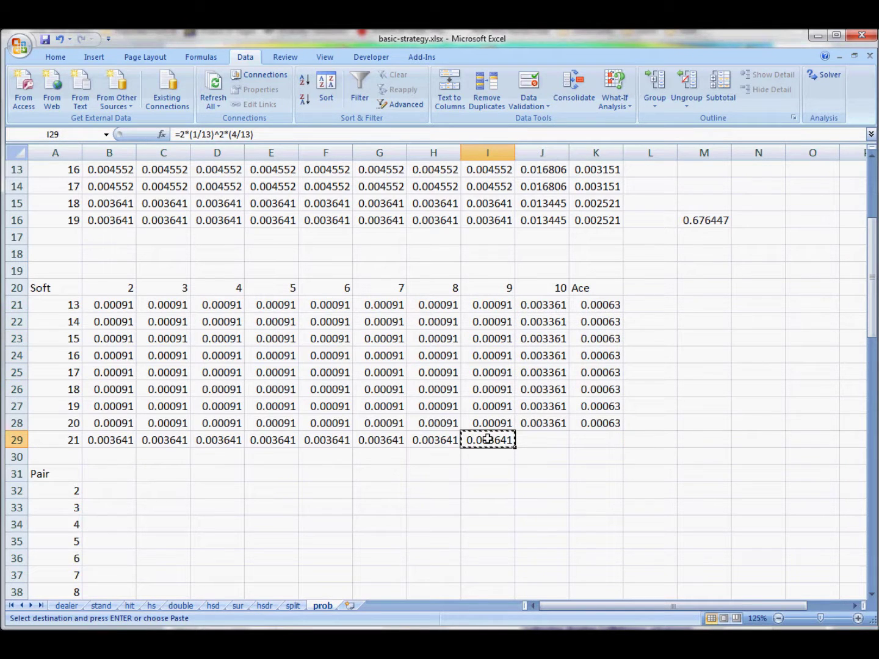
pyautogui.click(540, 440)
pyautogui.hotkey('ctrl', 'v')
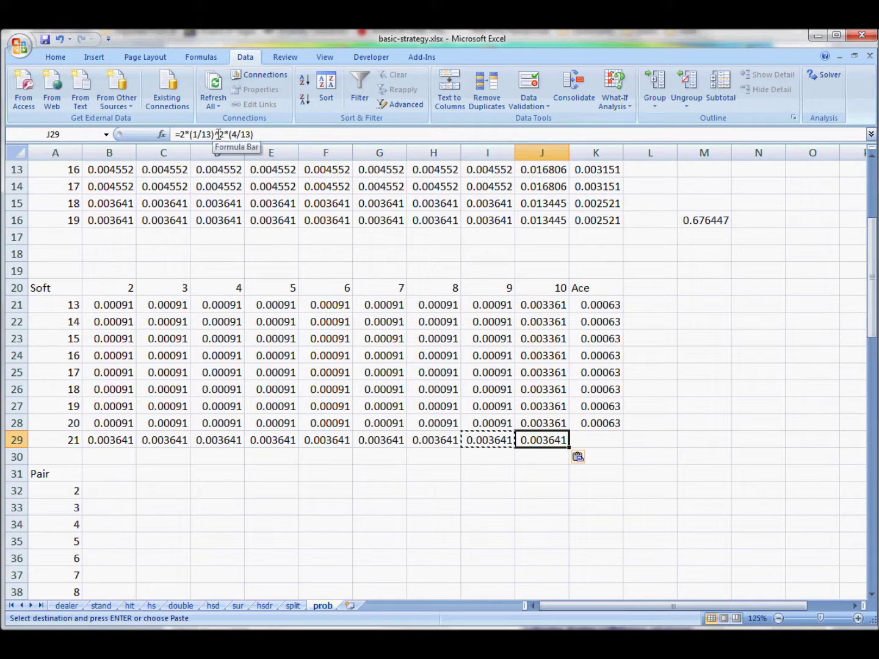
pyautogui.moveTo(214, 134); pyautogui.dragTo(273, 134)
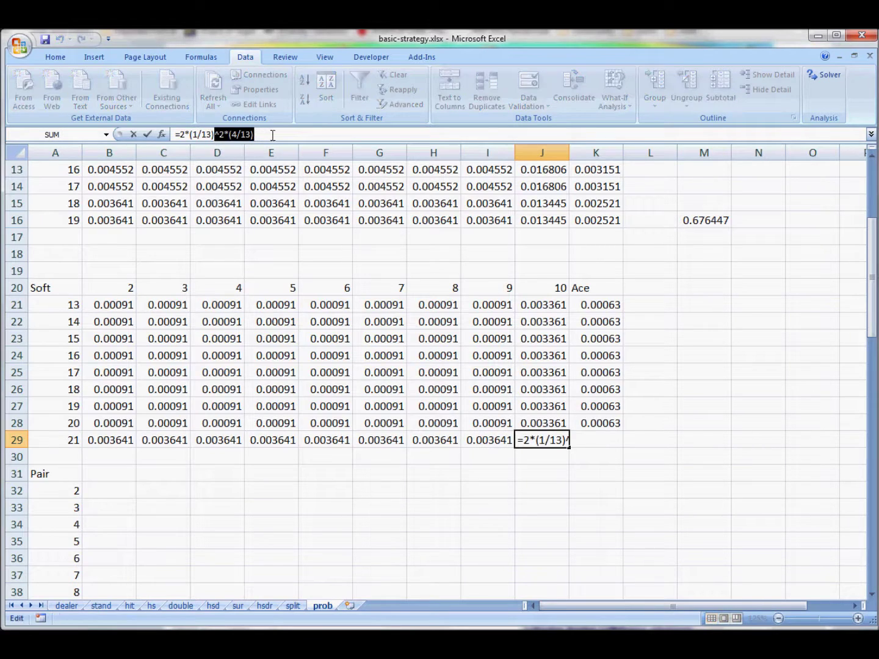
pyautogui.write('*(4')
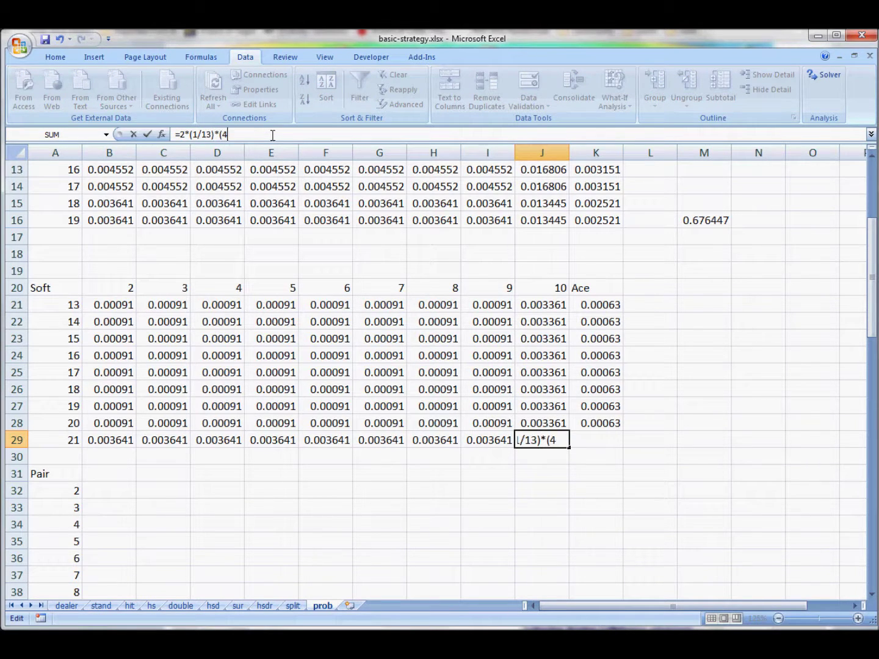
pyautogui.write('/13)*(4/13')
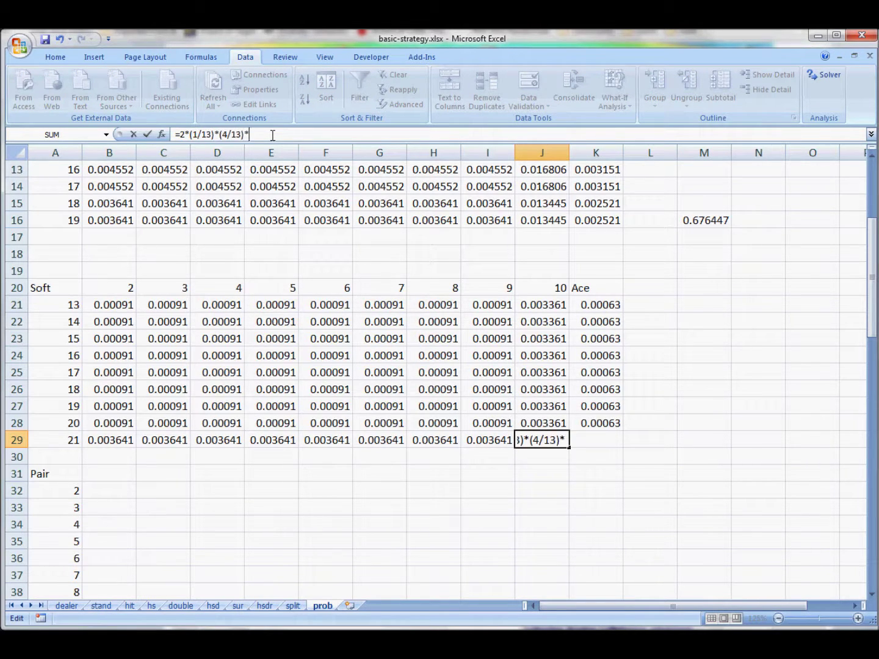
pyautogui.write(')*(12/13')
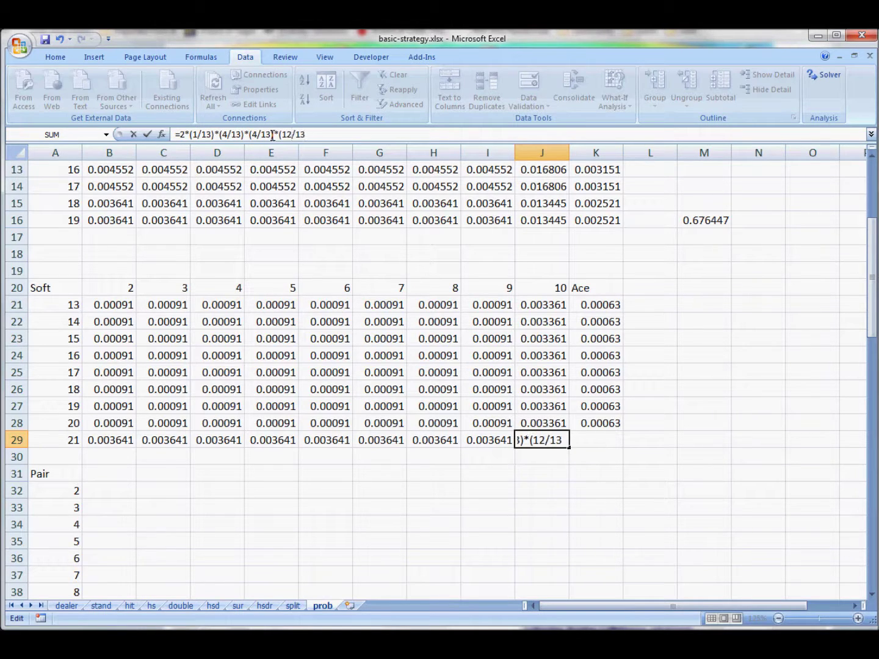
pyautogui.write(')')
pyautogui.press('Return')
# Set K29 to =2*(1/13)*(4/13)*(1/13)*(9/13), giving 0.002521.
pyautogui.press('Up')
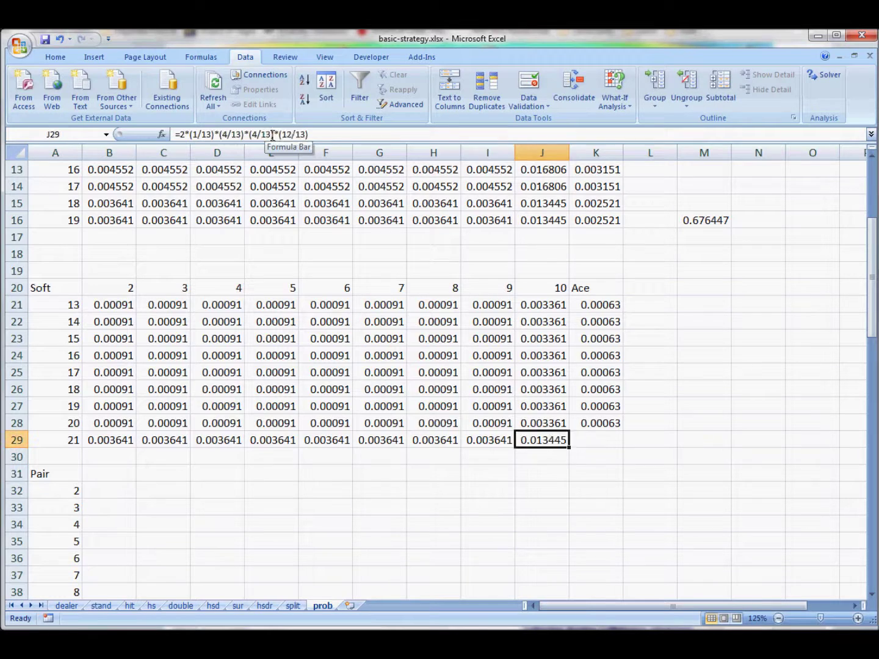
pyautogui.press('Left')
pyautogui.hotkey('ctrl', 'c')
pyautogui.press('Right')
pyautogui.press('Right')
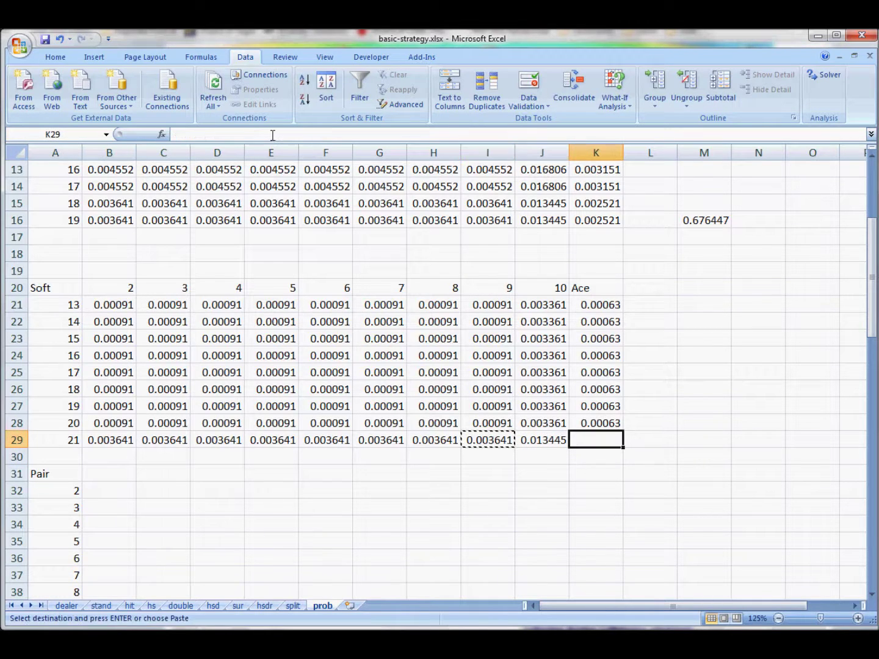
pyautogui.hotkey('ctrl', 'v')
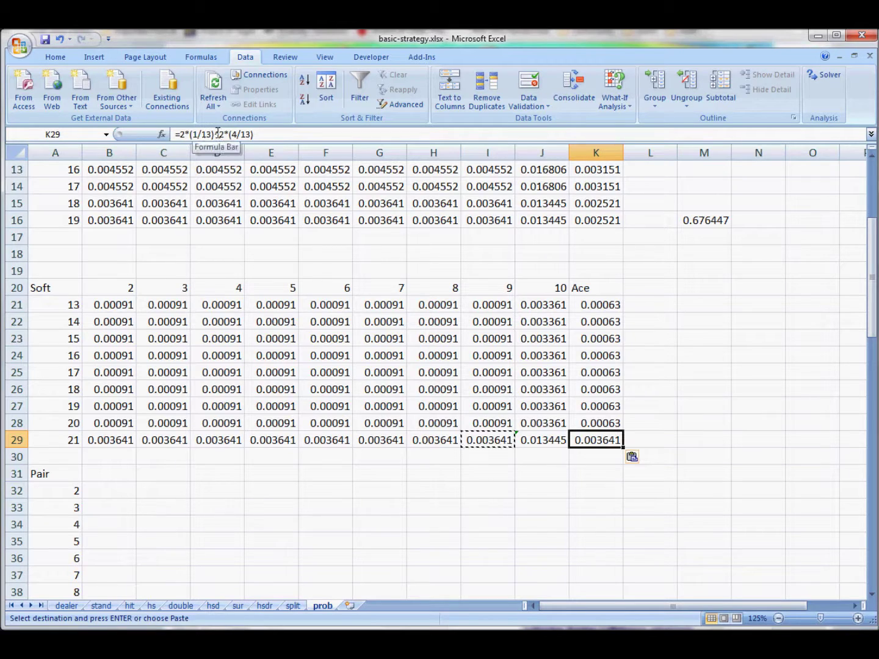
pyautogui.moveTo(215, 134); pyautogui.dragTo(256, 134)
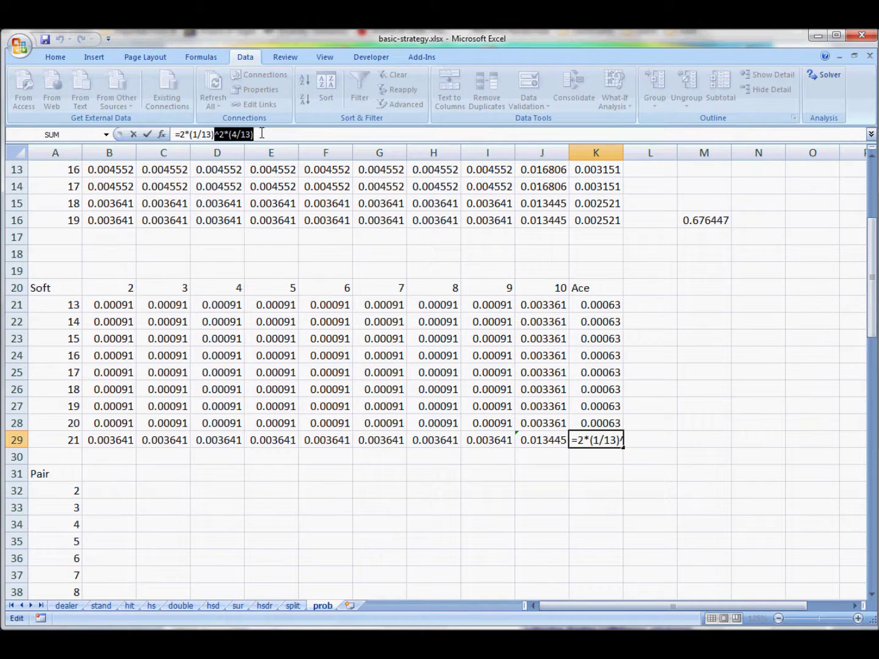
pyautogui.write('*(4/13')
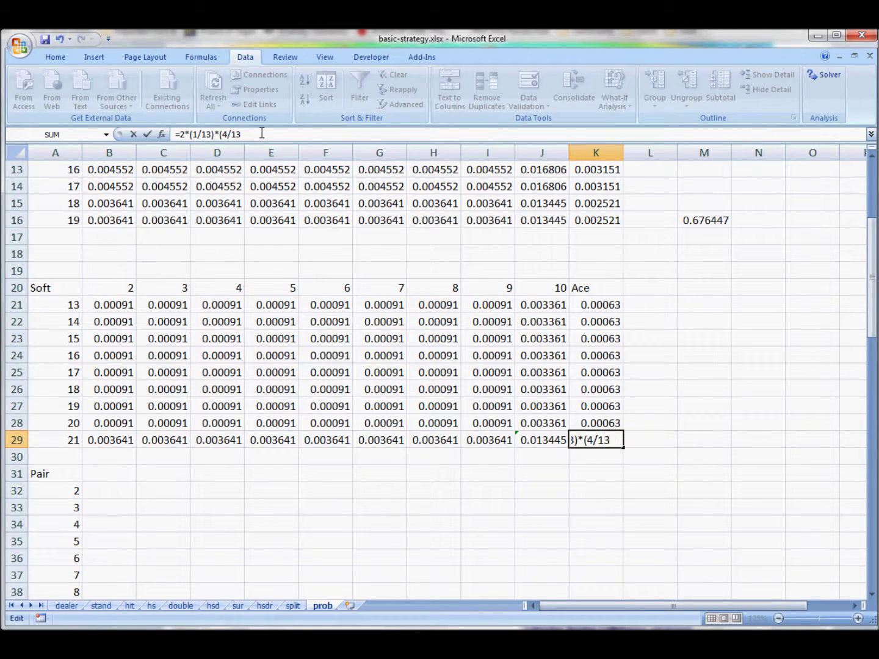
pyautogui.write(')*(1/13)*(9/13')
pyautogui.press('Return')
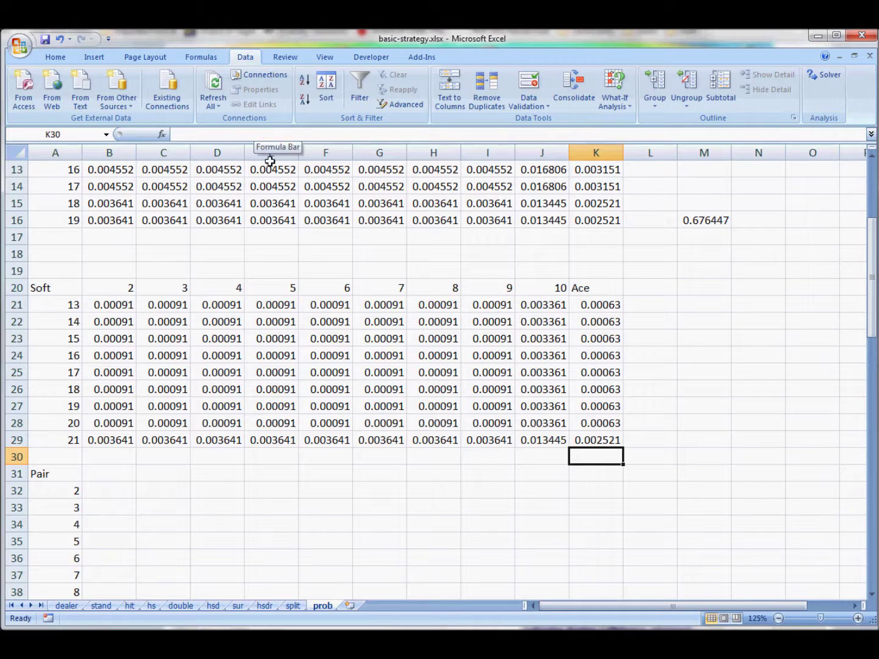
# Enter =(1/13)^3 as the pair-of-2s probability in the Pair table.
pyautogui.scroll(-3, 427, 337)
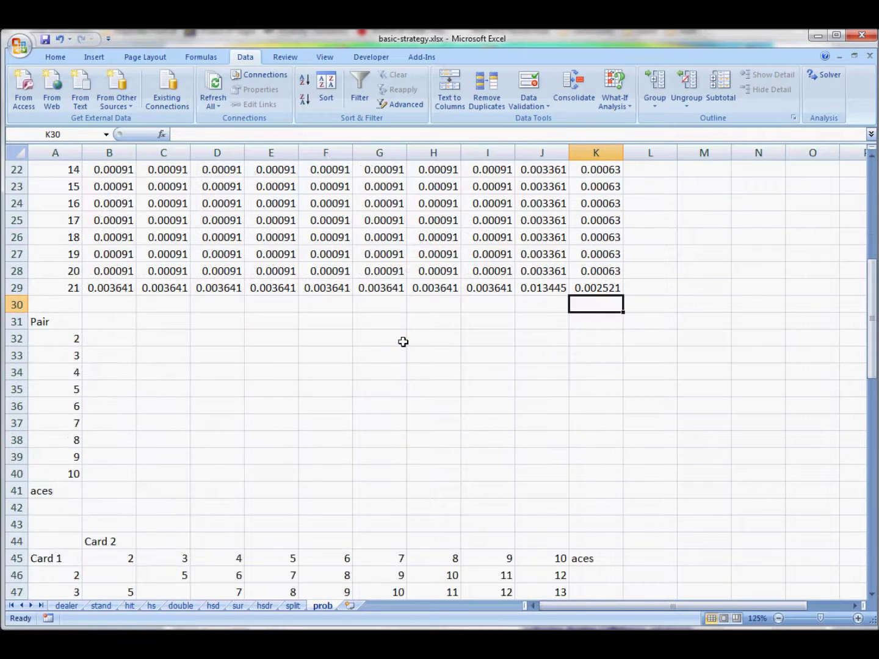
pyautogui.click(104, 343)
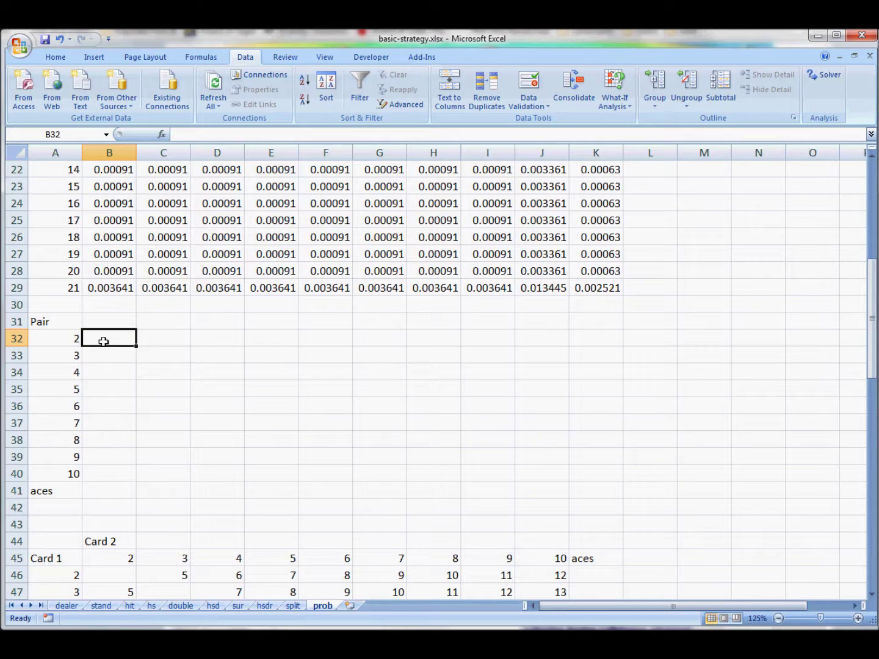
pyautogui.write('=(')
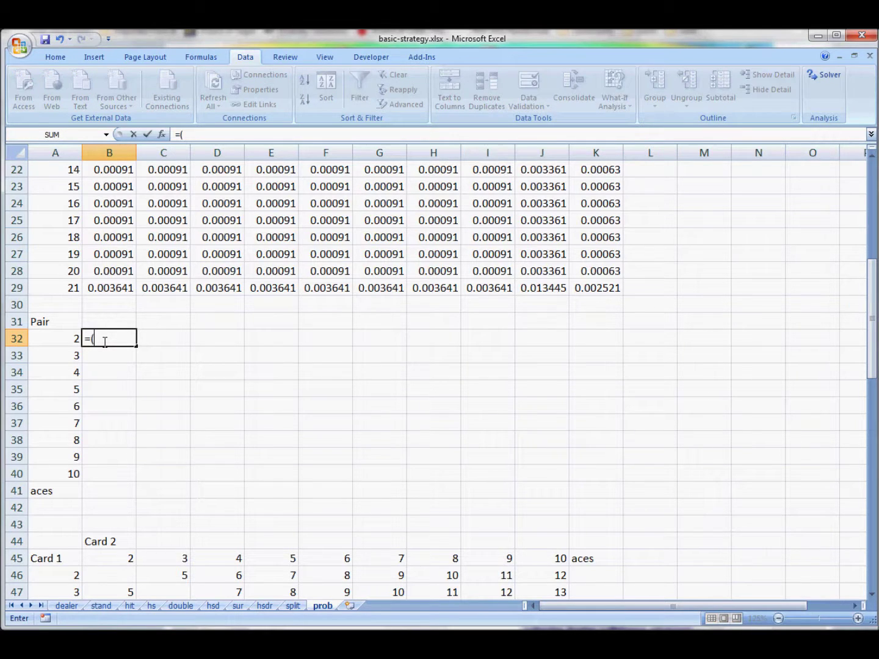
pyautogui.write('1/13)^3')
pyautogui.press('Return')
# Fill the pair formula across pair rows 2 through 9 and the aces row, giving 0.000455.
pyautogui.click(103, 341)
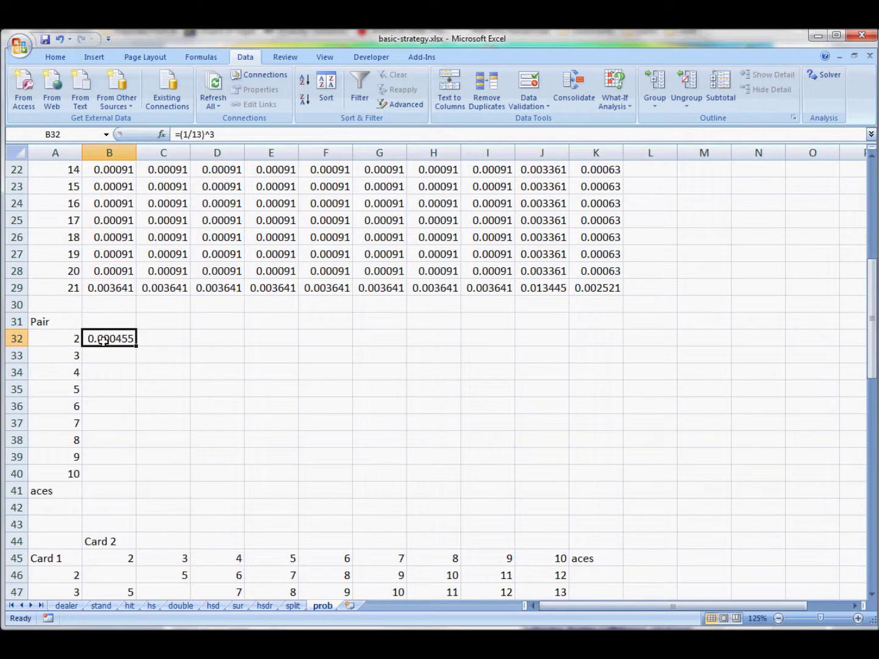
pyautogui.hotkey('ctrl', 'c')
pyautogui.moveTo(125, 339); pyautogui.dragTo(487, 459)
pyautogui.hotkey('ctrl', 'v')
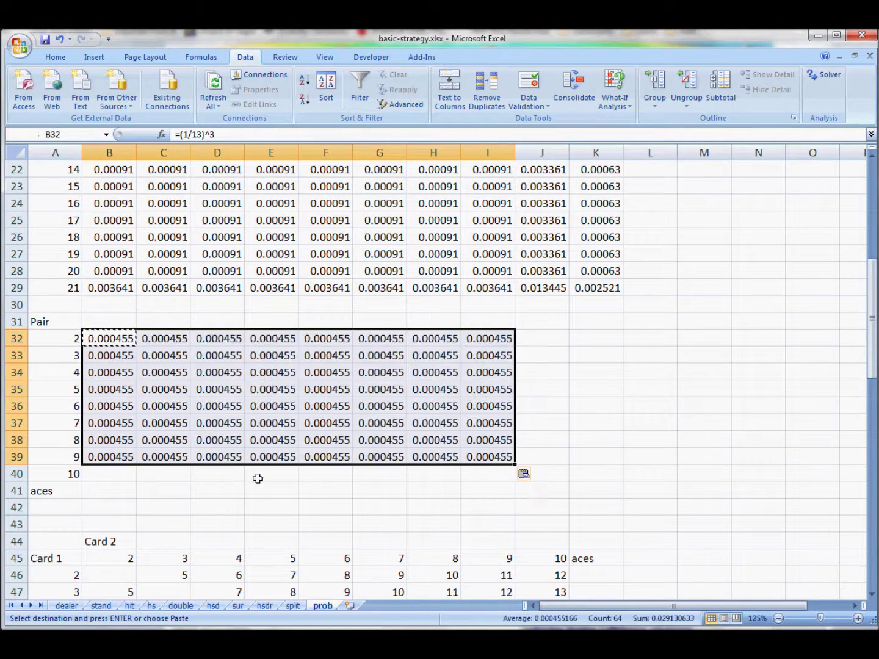
pyautogui.moveTo(92, 493); pyautogui.dragTo(479, 492)
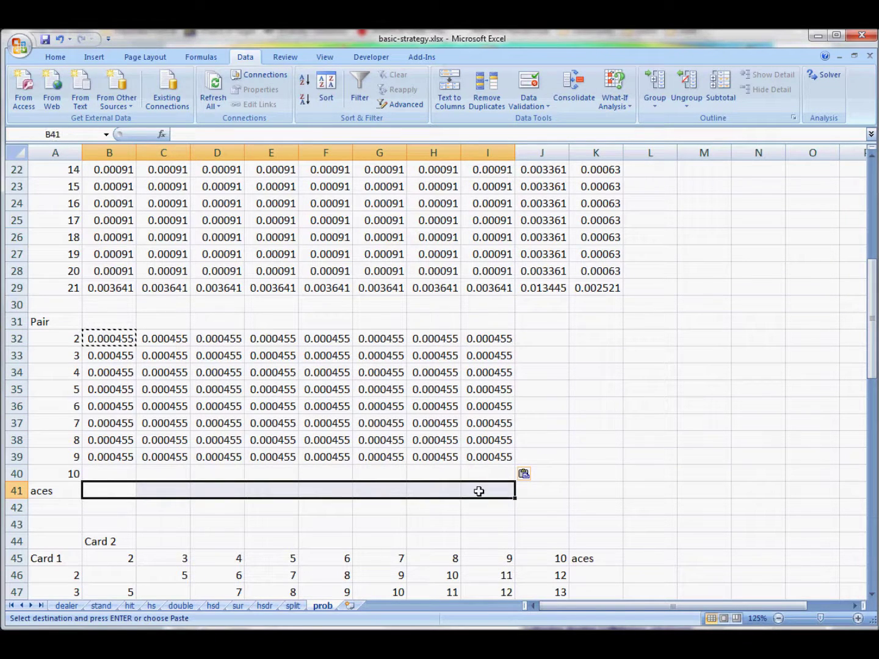
pyautogui.hotkey('ctrl', 'v')
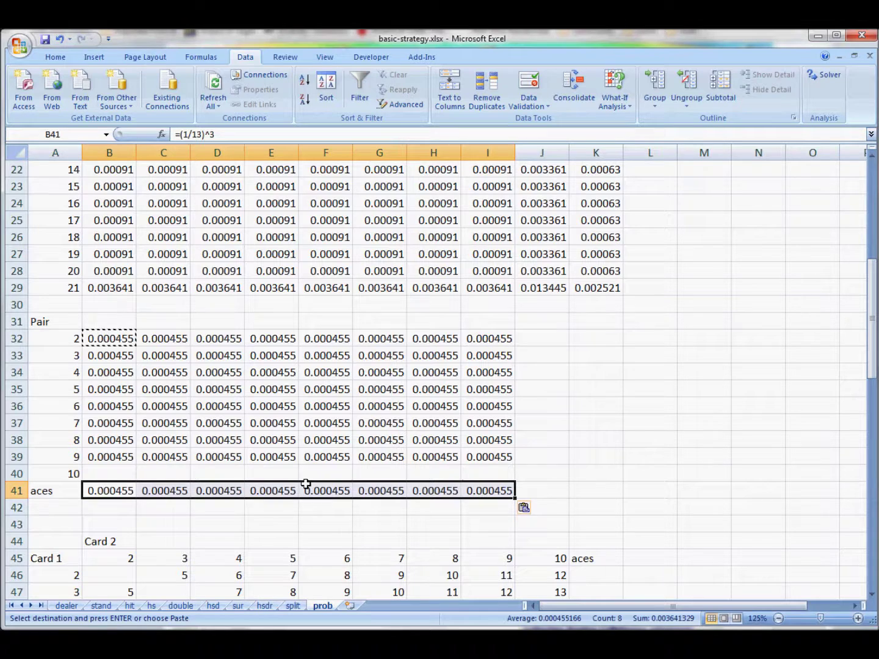
# Set the pair-of-10s cell B40 to =(4/13)^2*(1/13), giving 0.007283.
pyautogui.click(120, 456)
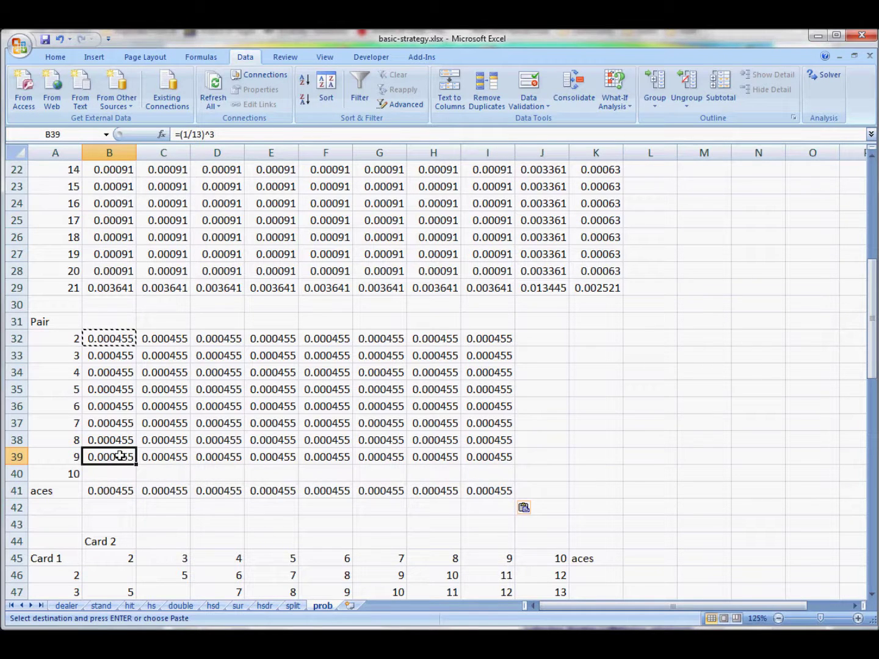
pyautogui.hotkey('ctrl', 'c')
pyautogui.click(119, 472)
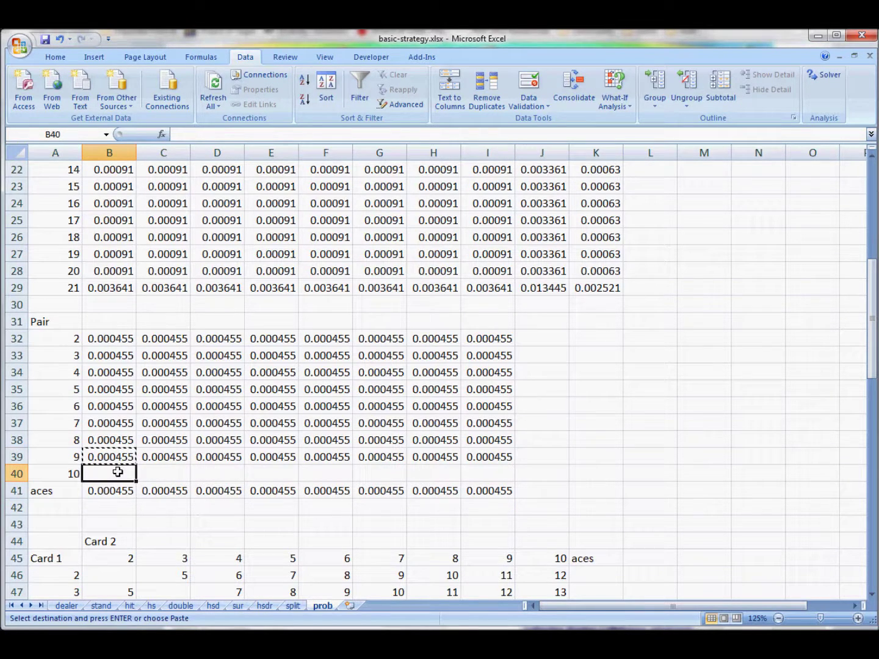
pyautogui.hotkey('ctrl', 'v')
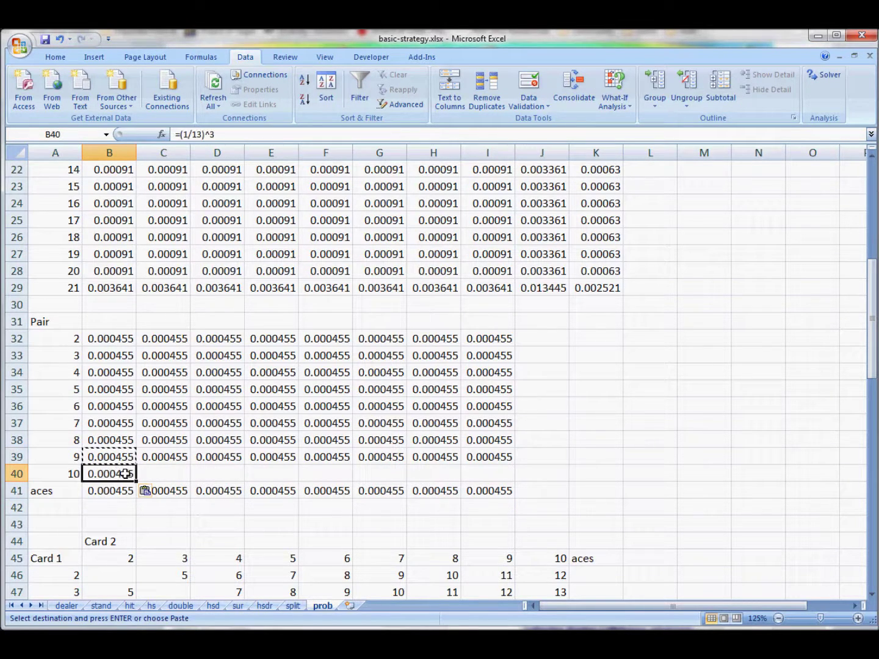
pyautogui.click(189, 133)
pyautogui.press('BackSpace')
pyautogui.write('4')
pyautogui.click(233, 136)
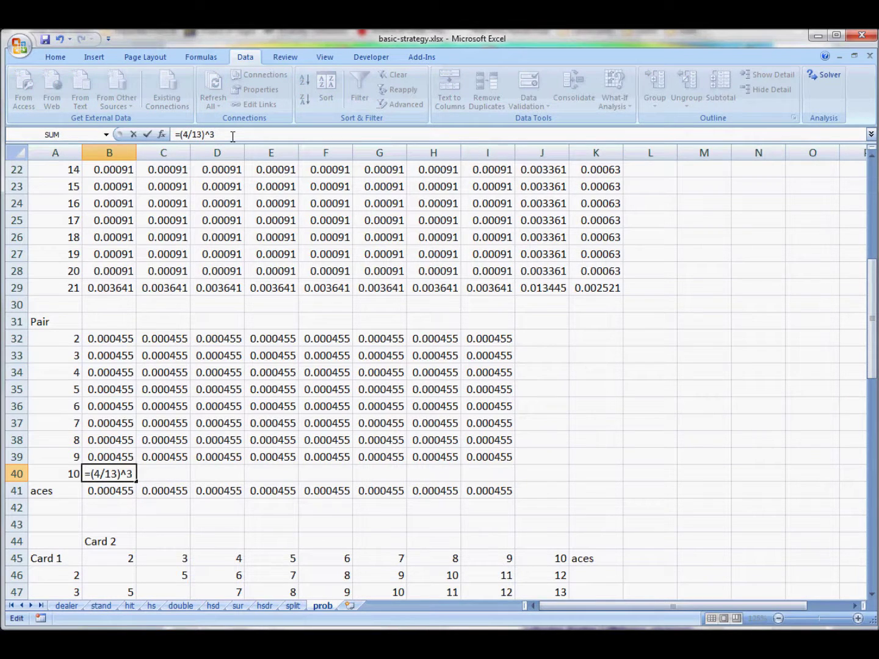
pyautogui.press('BackSpace')
pyautogui.write('2*(1/13)')
pyautogui.press('Return')
# Copy B40's formula across C40:I40.
pyautogui.press('Up')
pyautogui.hotkey('ctrl', 'c')
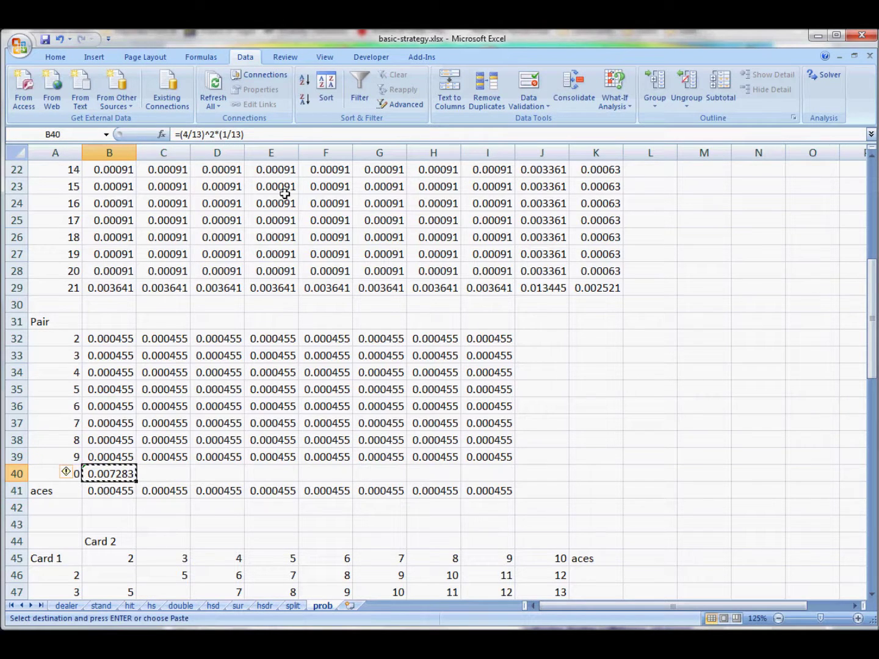
pyautogui.moveTo(163, 471); pyautogui.dragTo(482, 468)
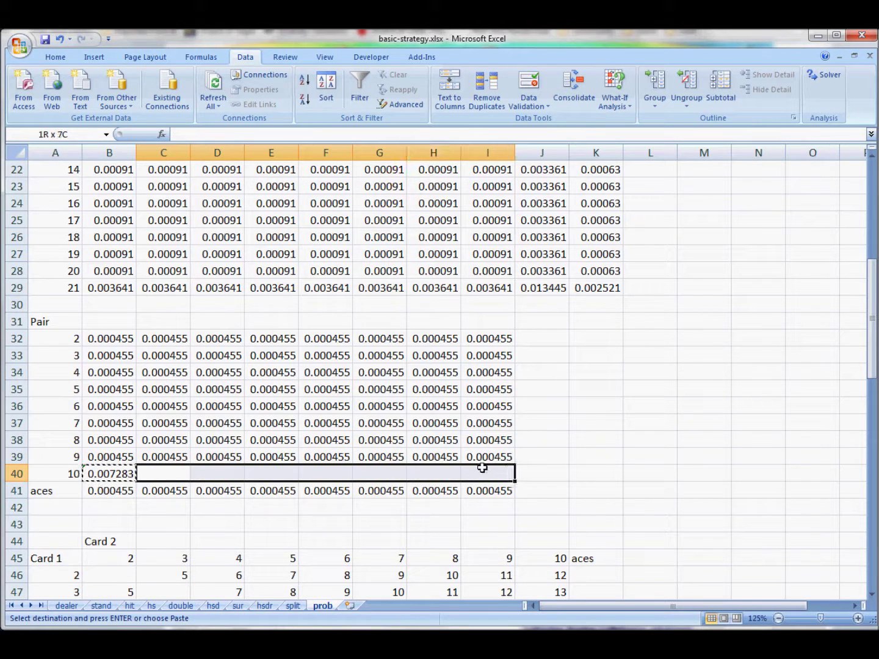
pyautogui.hotkey('ctrl', 'v')
# Copy the column I pair probabilities I32:I41 into J32:K41.
pyautogui.moveTo(501, 334); pyautogui.dragTo(500, 489)
pyautogui.hotkey('ctrl', 'c')
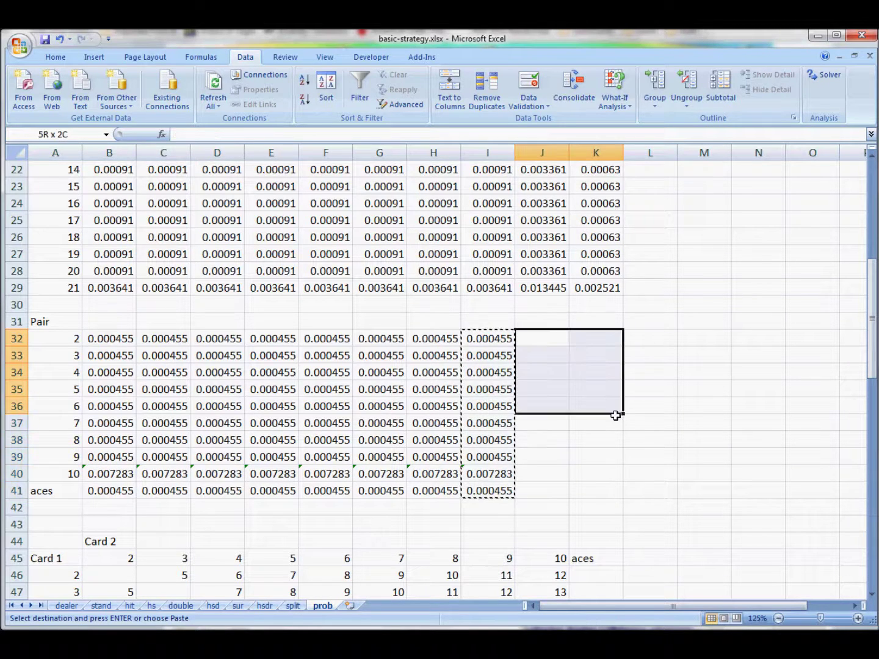
pyautogui.moveTo(615, 414); pyautogui.dragTo(613, 482)
pyautogui.hotkey('ctrl', 'v')
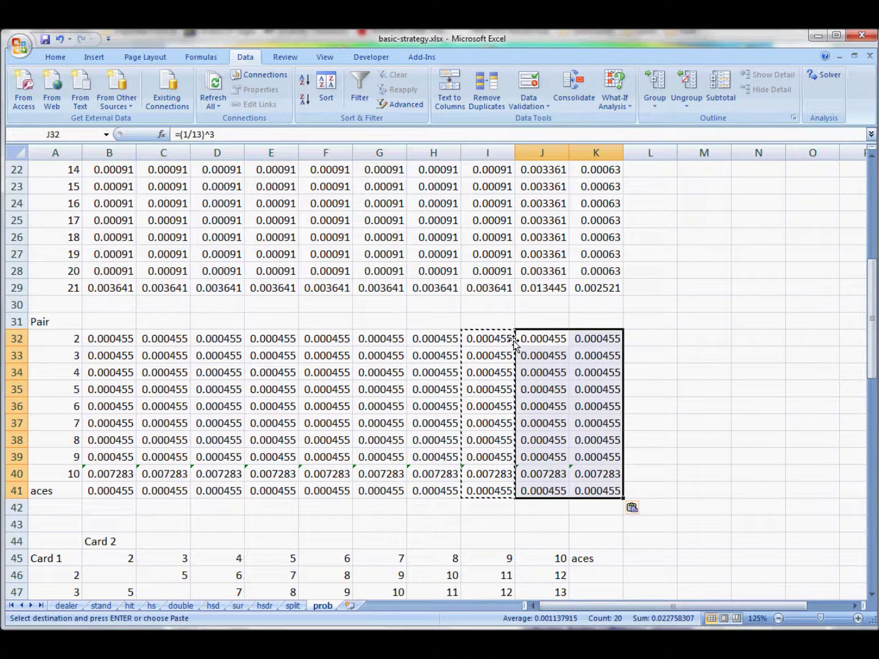
# Set J32 to =(1/13)^2*(4/13)*(12/13), giving 0.001681, and copy it to J33:J39 and J41.
pyautogui.click(542, 339)
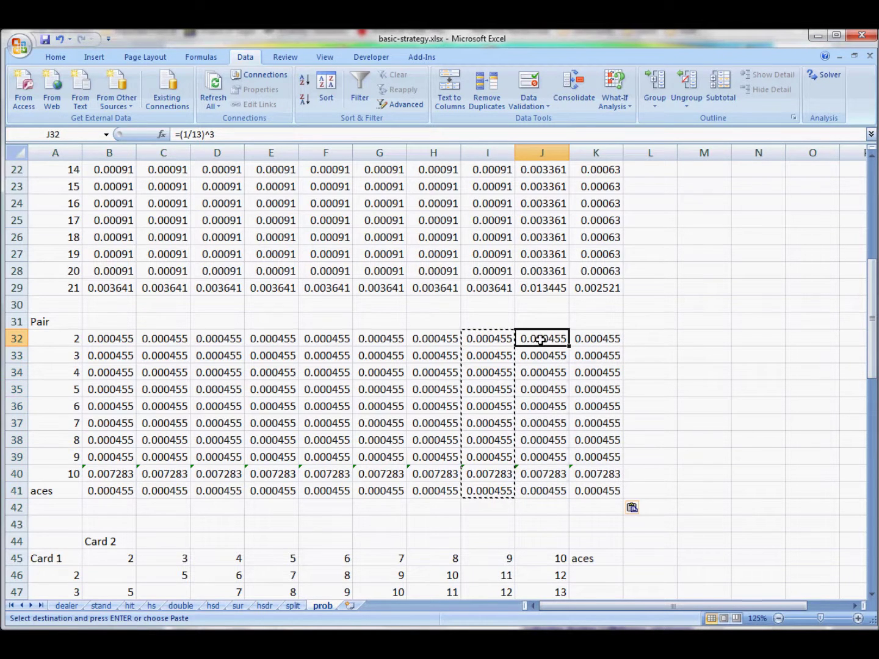
pyautogui.click(251, 135)
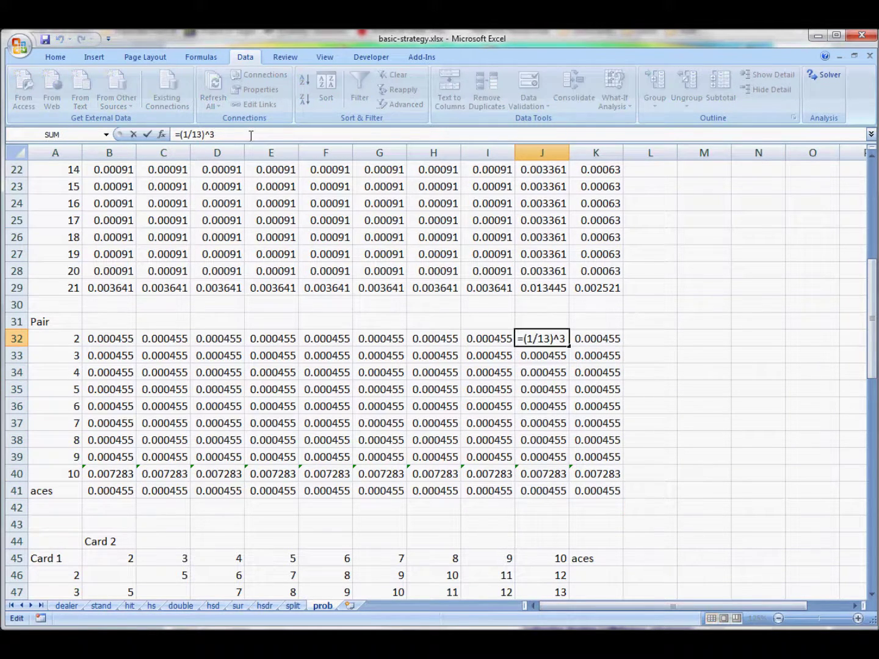
pyautogui.press('BackSpace')
pyautogui.write('2*(4/13)*(')
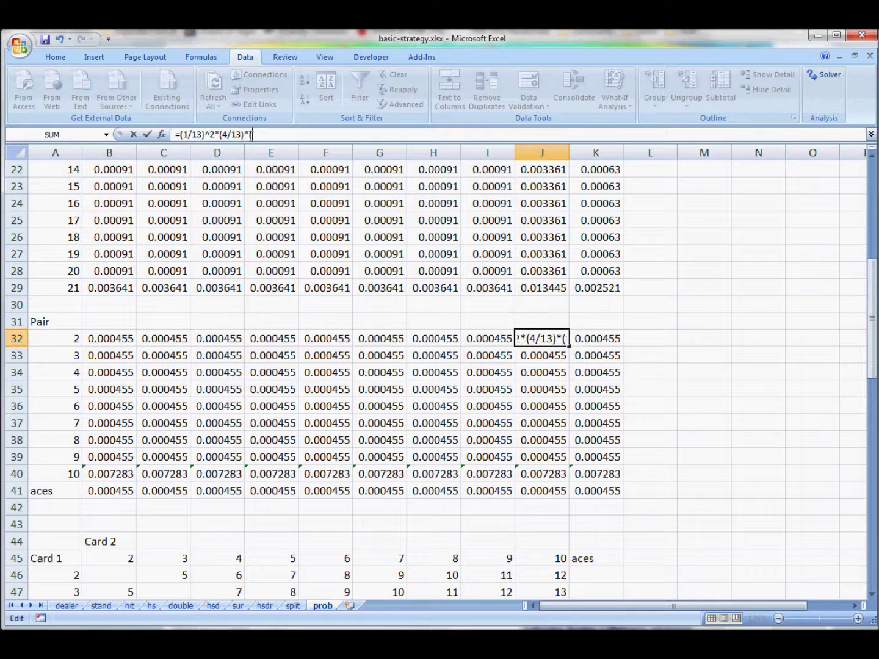
pyautogui.write('12/13')
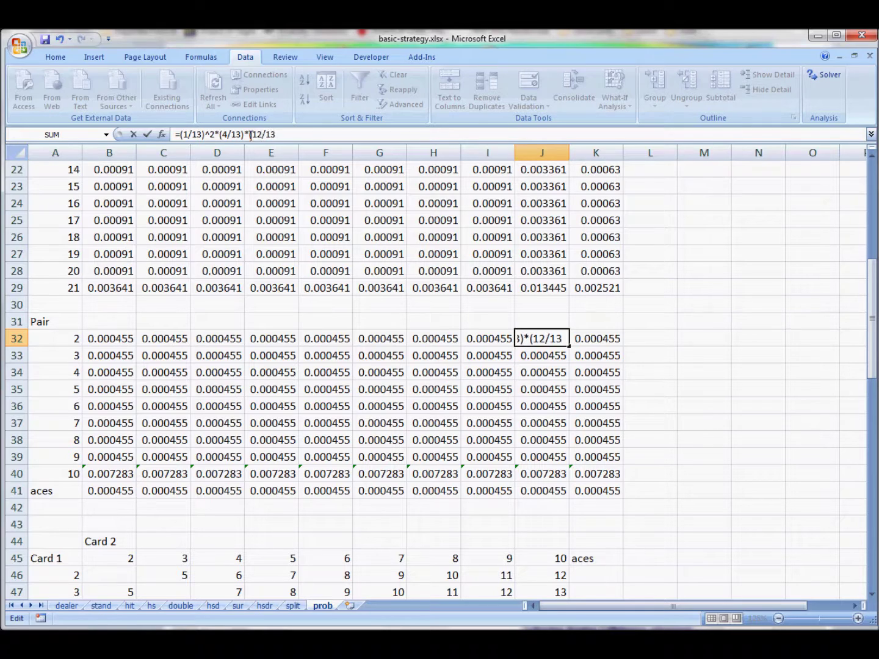
pyautogui.press('Tab')
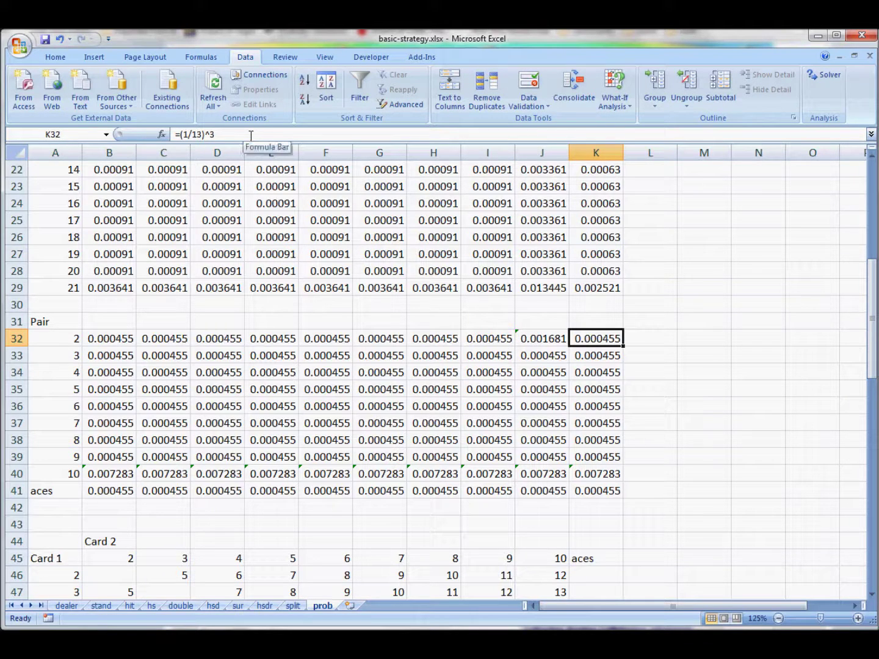
pyautogui.press('Left')
pyautogui.hotkey('ctrl', 'c')
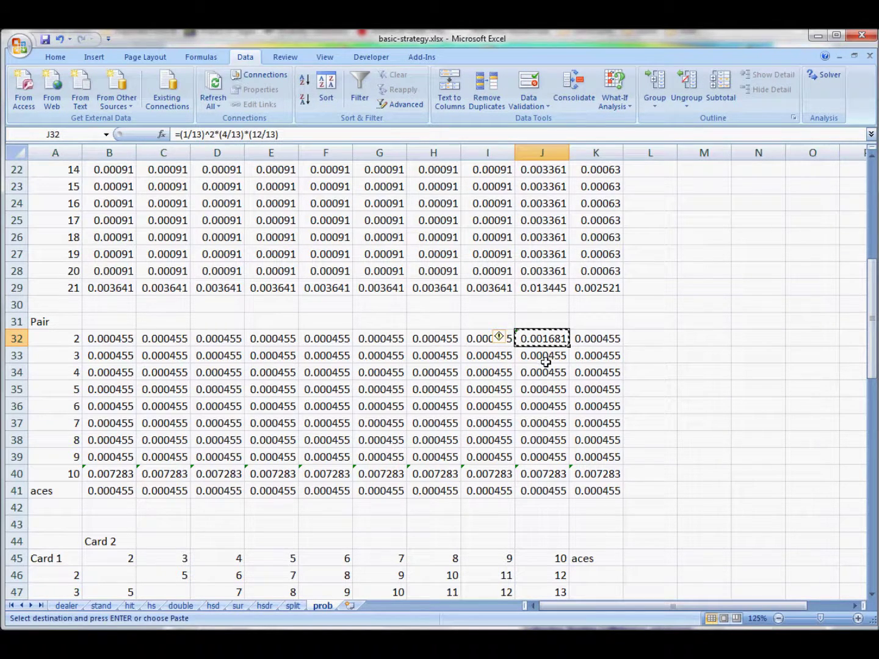
pyautogui.moveTo(544, 359); pyautogui.dragTo(536, 462)
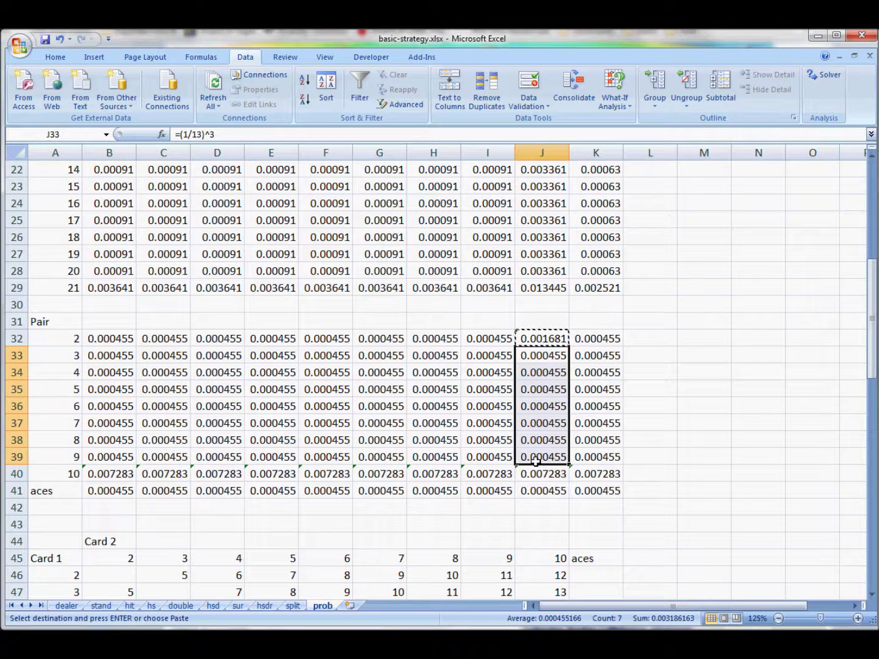
pyautogui.hotkey('ctrl', 'v')
pyautogui.click(536, 486)
pyautogui.hotkey('ctrl', 'v')
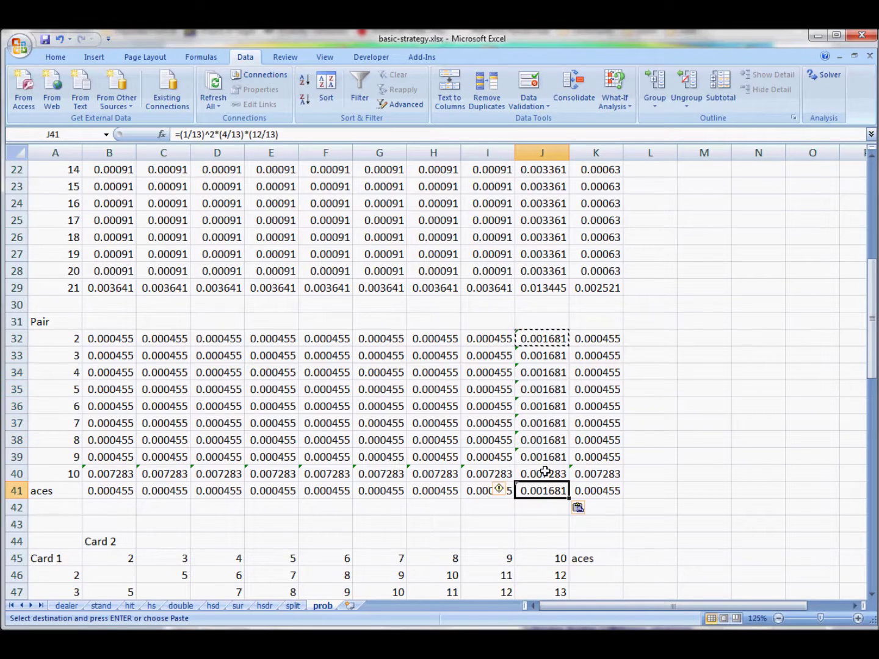
# Revise J40's formula, replacing *(1/13) with *(12/13).
pyautogui.click(546, 472)
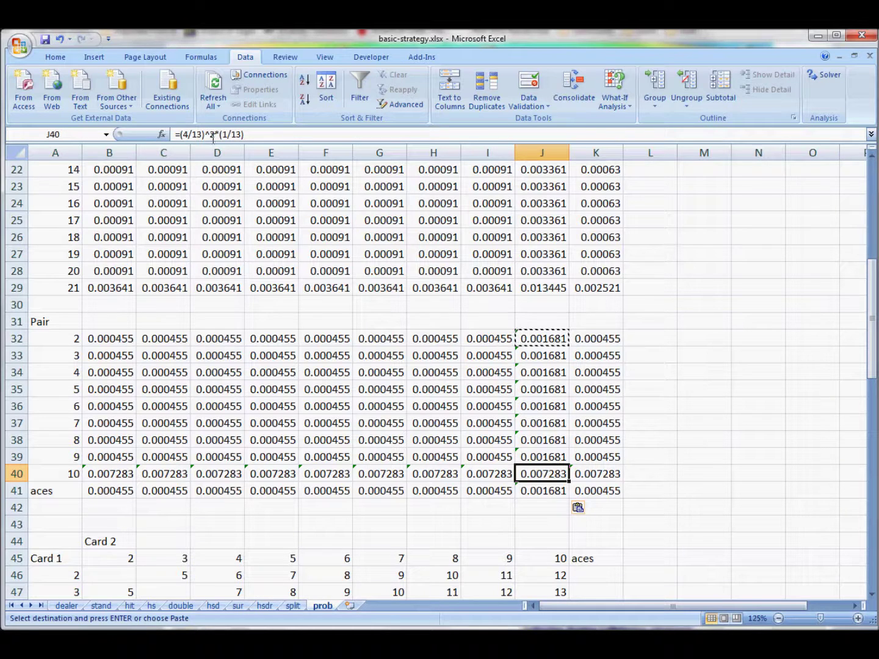
pyautogui.moveTo(213, 135); pyautogui.dragTo(266, 132)
pyautogui.press('Delete')
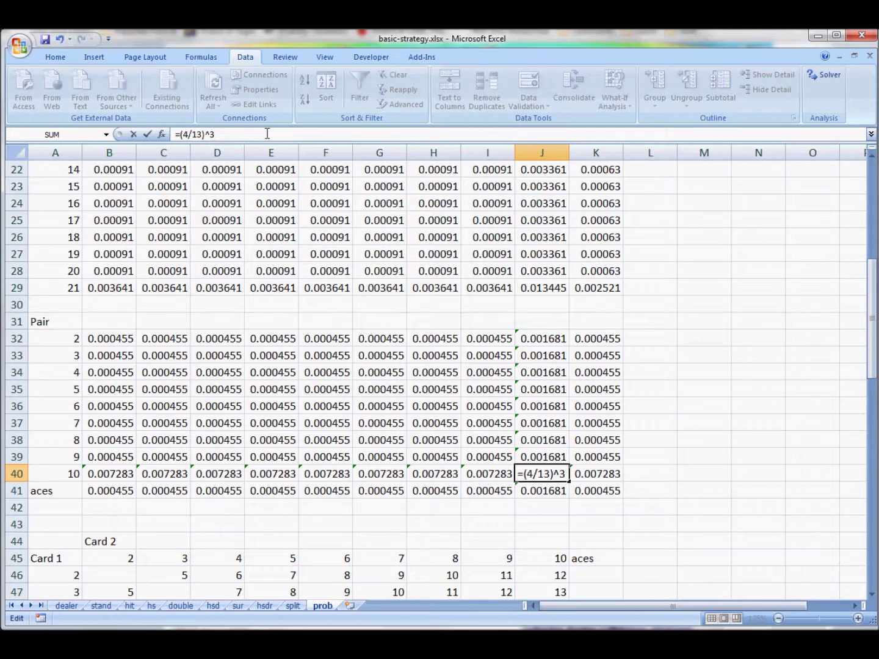
pyautogui.write('*(12/13')
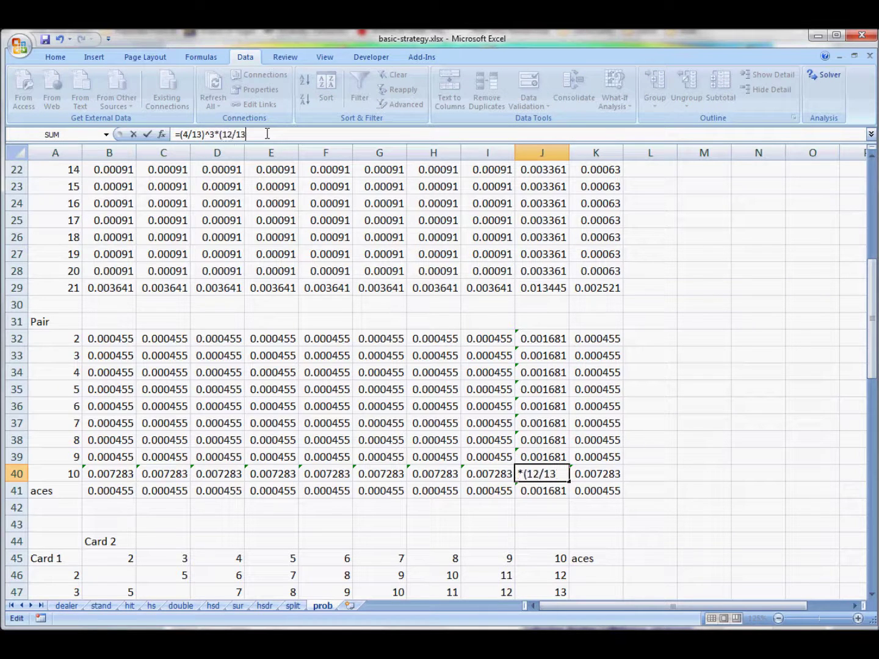
pyautogui.write(')')
# Commit J40 at 0.02689 and set K32 to =(1/13)^3*(9/13), giving 0.000315.
pyautogui.press('Return')
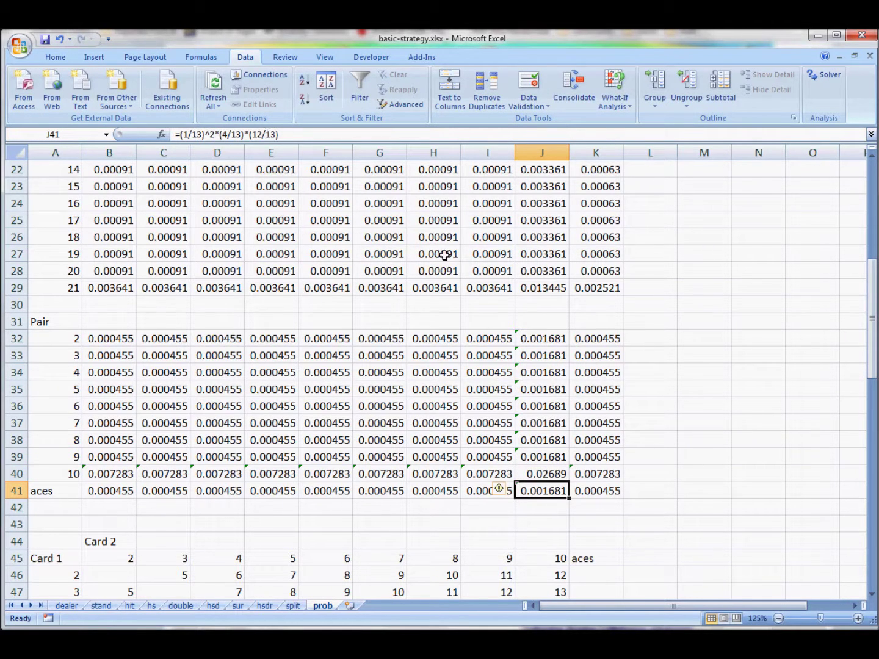
pyautogui.click(598, 339)
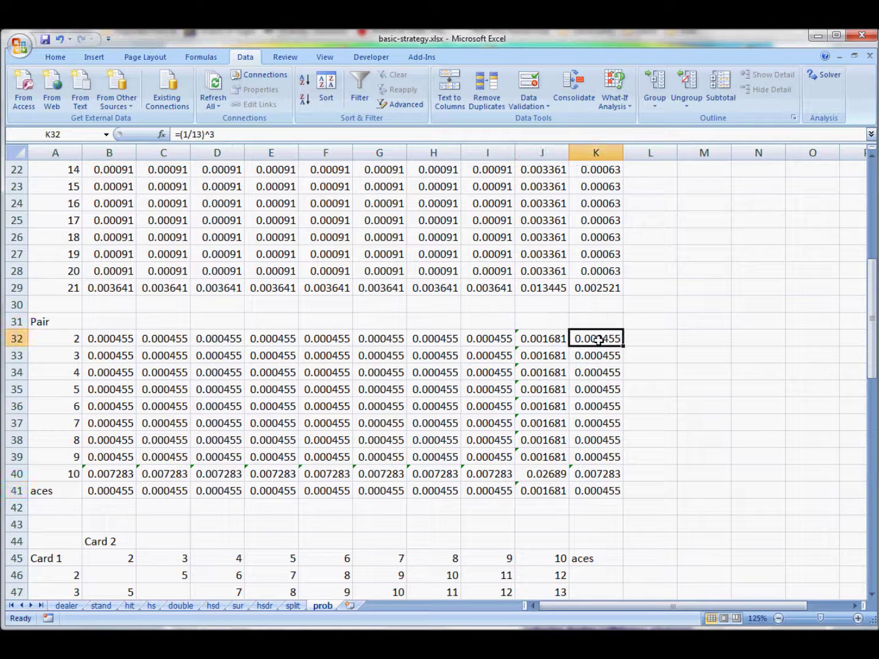
pyautogui.click(261, 137)
pyautogui.write('*(')
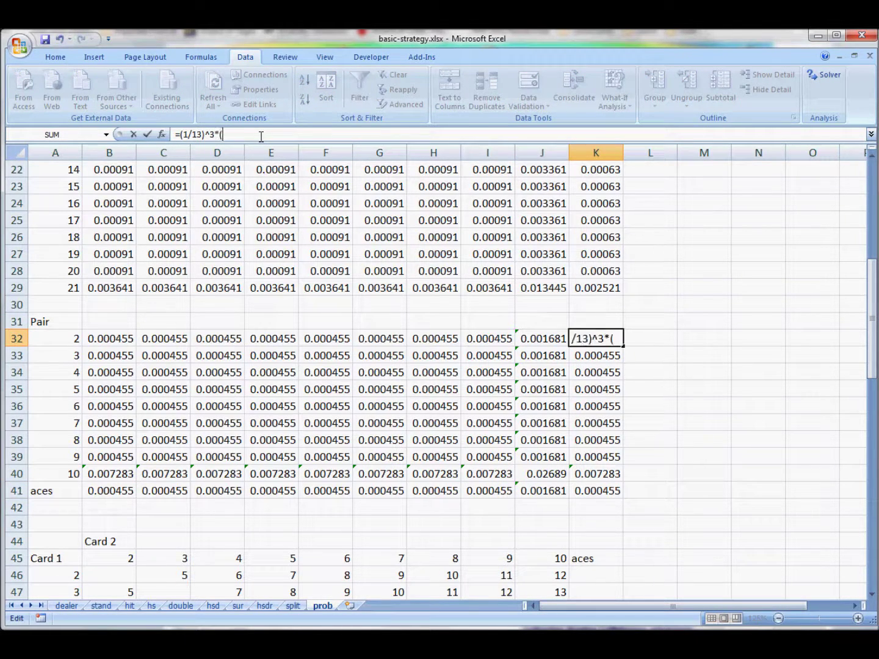
pyautogui.write('9/13)')
pyautogui.press('Return')
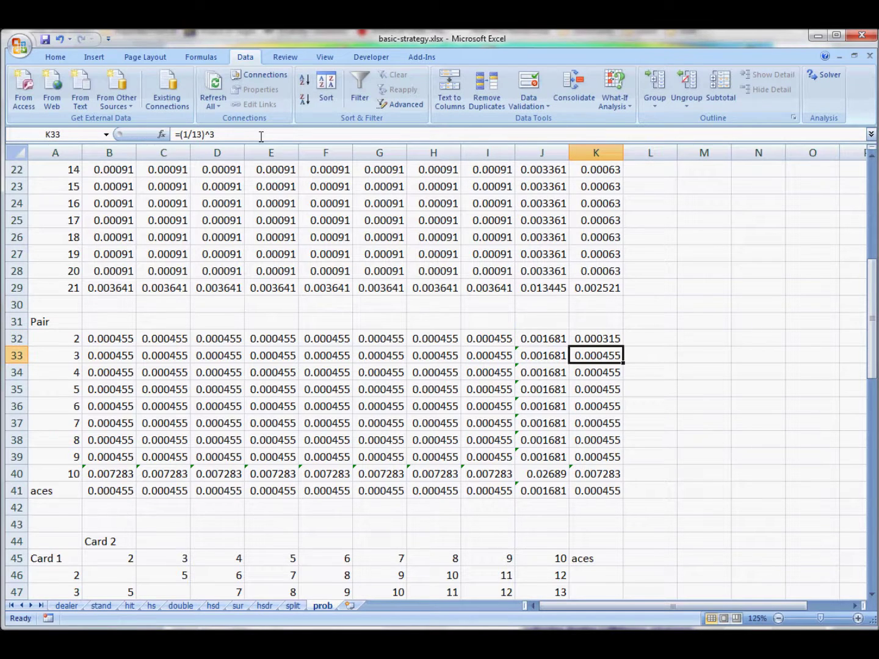
# Copy K32's formula into K33:K39 and K41.
pyautogui.press('Up')
pyautogui.hotkey('ctrl', 'c')
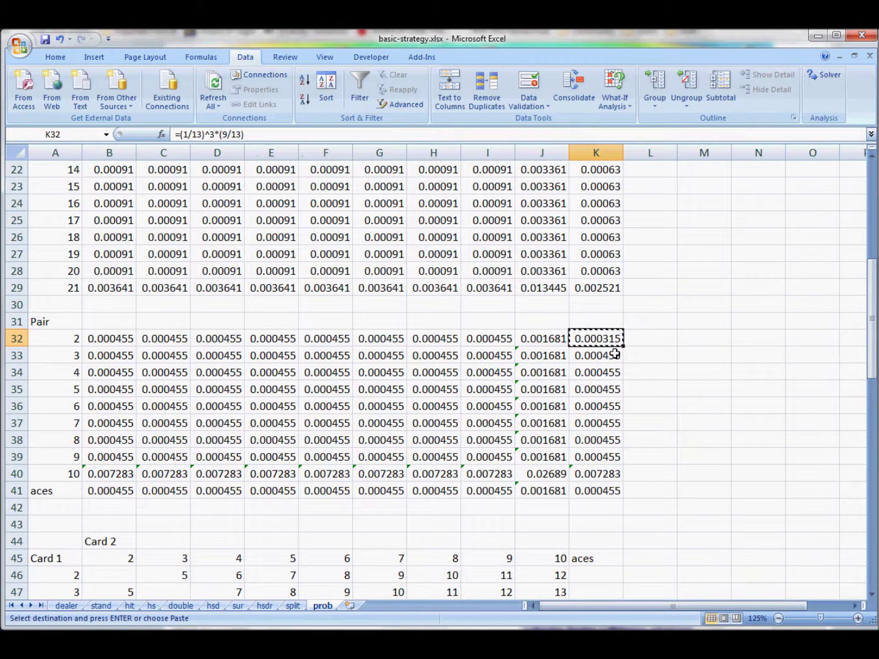
pyautogui.moveTo(614, 355); pyautogui.dragTo(599, 457)
pyautogui.hotkey('ctrl', 'v')
pyautogui.click(607, 491)
pyautogui.hotkey('ctrl', 'v')
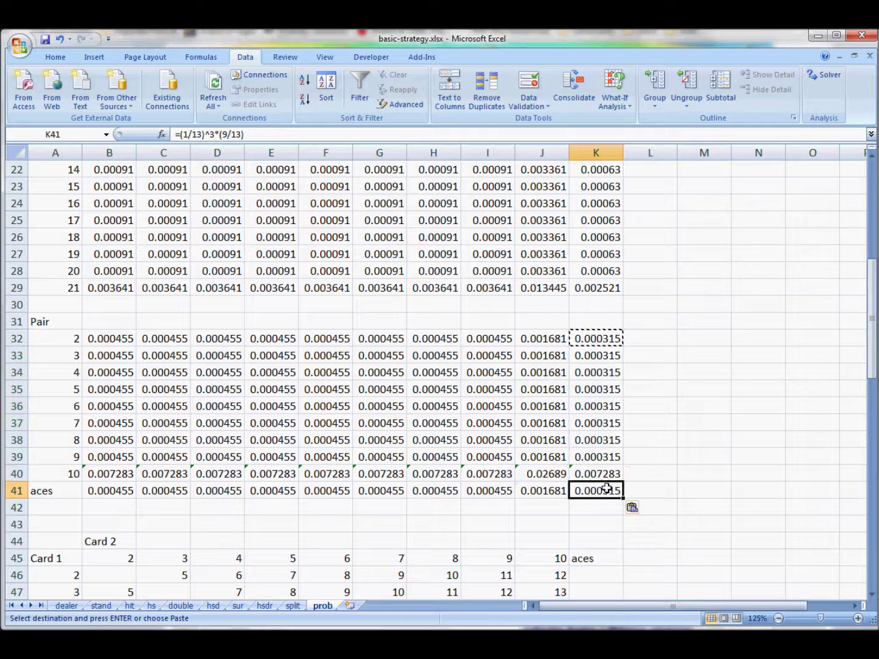
# Set K40 to =(4/13)^2*(1/13)*(9/13), giving 0.005042.
pyautogui.click(608, 474)
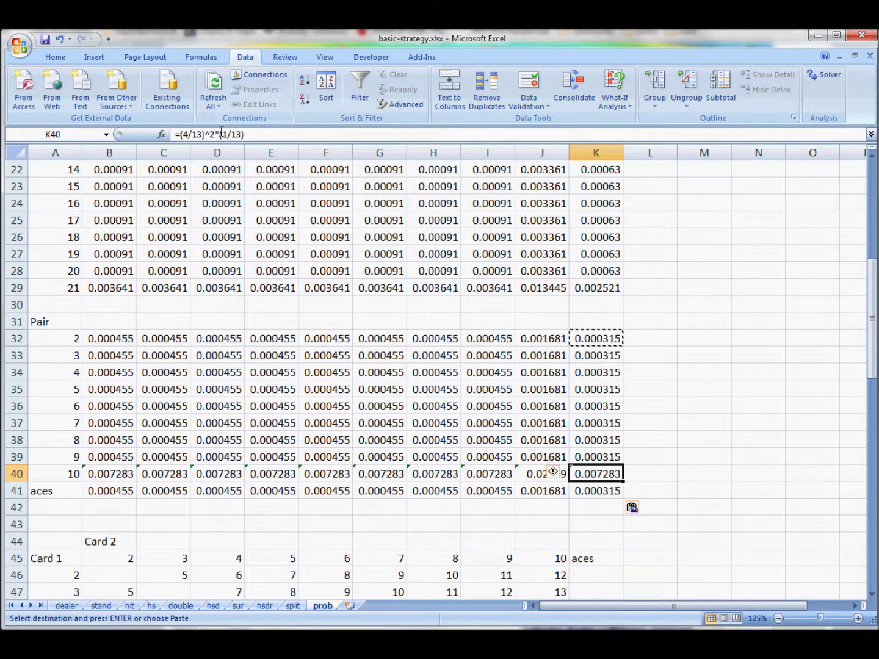
pyautogui.click(262, 134)
pyautogui.write('*')
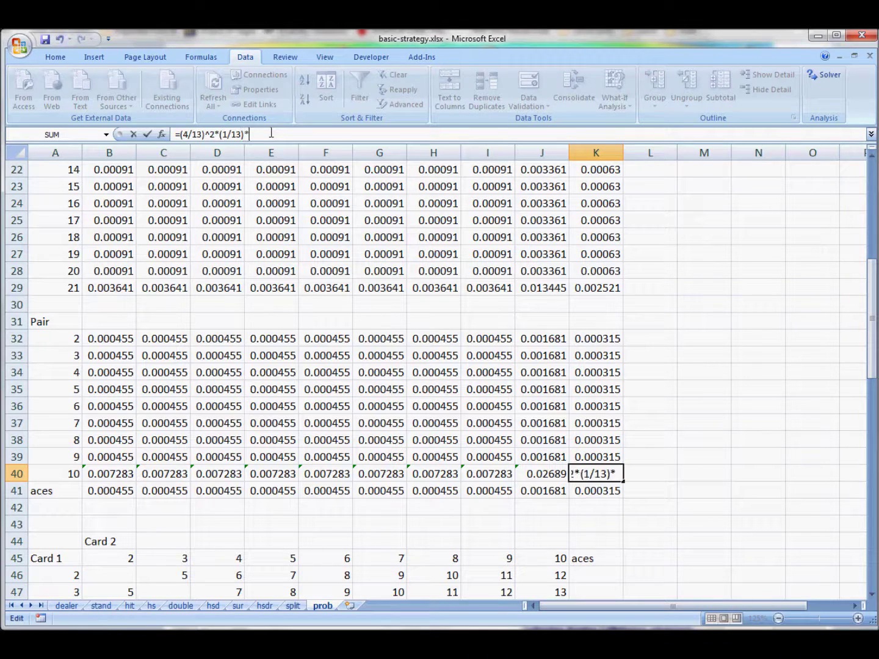
pyautogui.write('(9/13)')
pyautogui.press('Return')
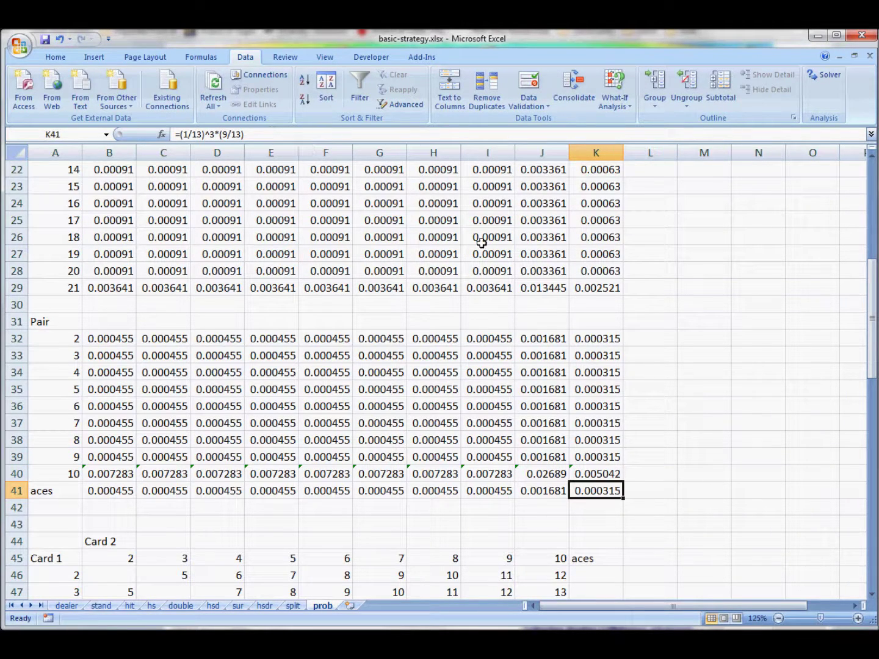
# Clear the Soft table's header numbers from row 20.
pyautogui.click(691, 491)
pyautogui.scroll(7, 686, 496)
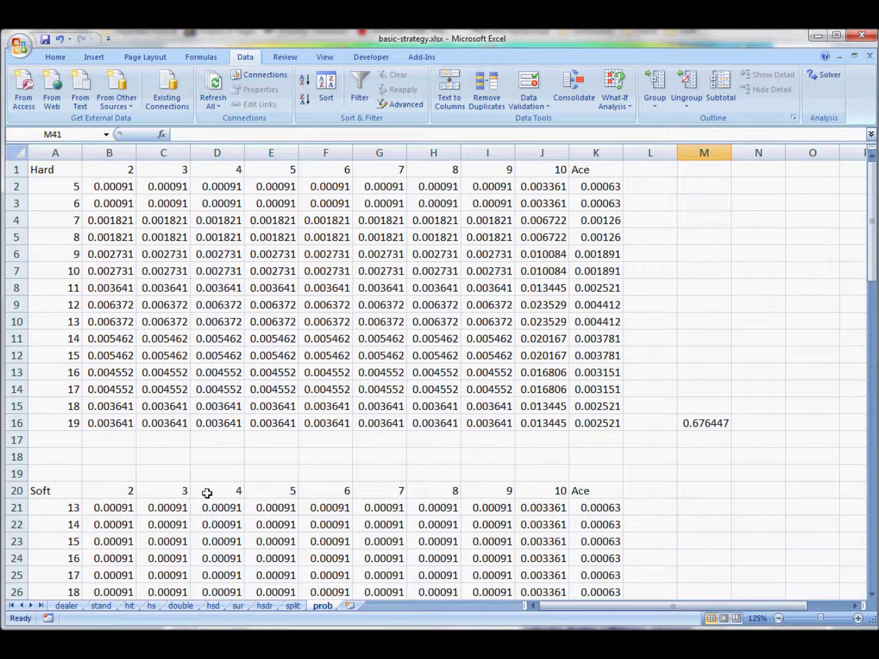
pyautogui.click(102, 488)
pyautogui.moveTo(129, 492); pyautogui.dragTo(571, 491)
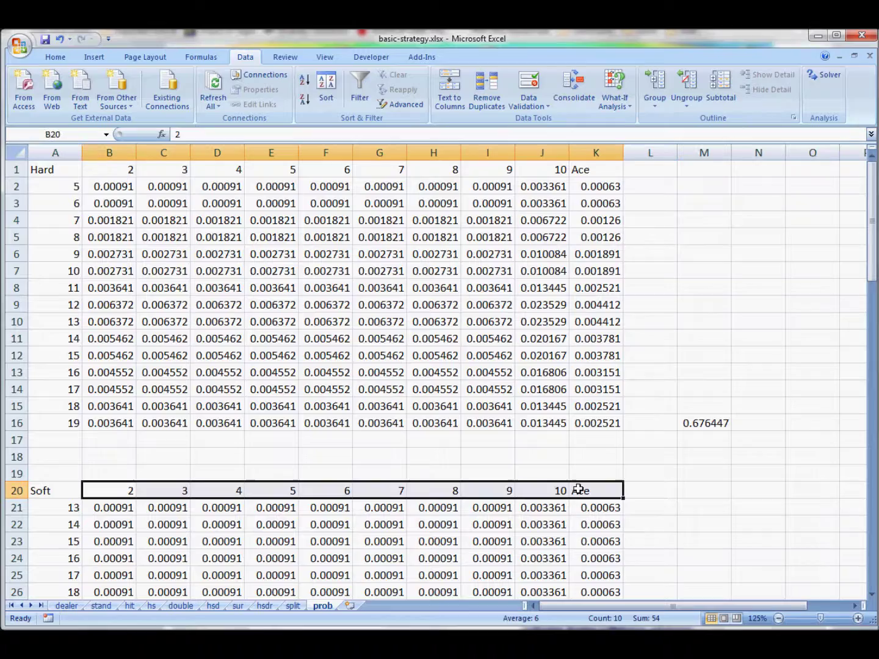
pyautogui.press('Delete')
pyautogui.scroll(-8, 757, 526)
# Sum the whole probability table in M41, giving 0.952663.
pyautogui.click(704, 441)
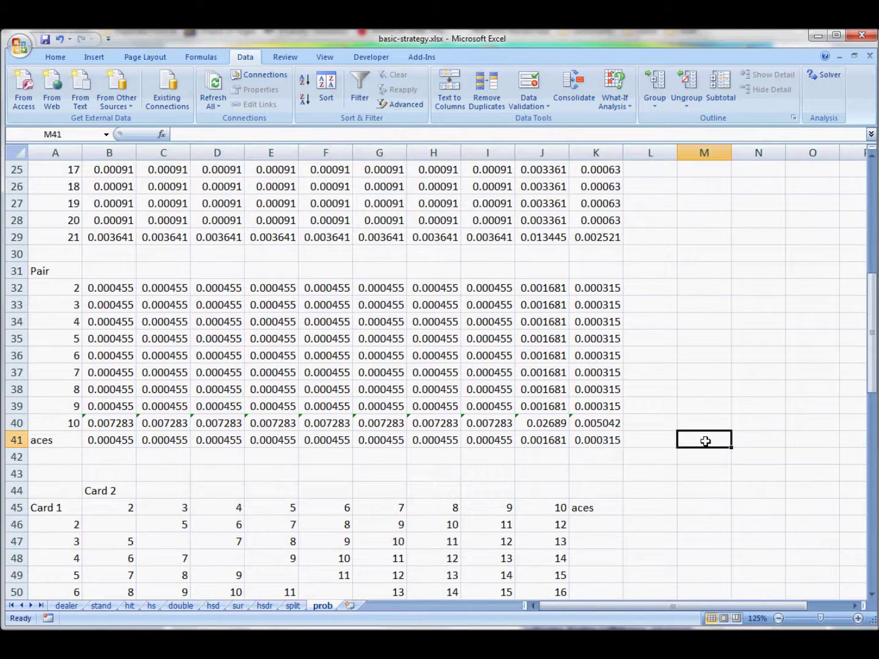
pyautogui.write('=sum(')
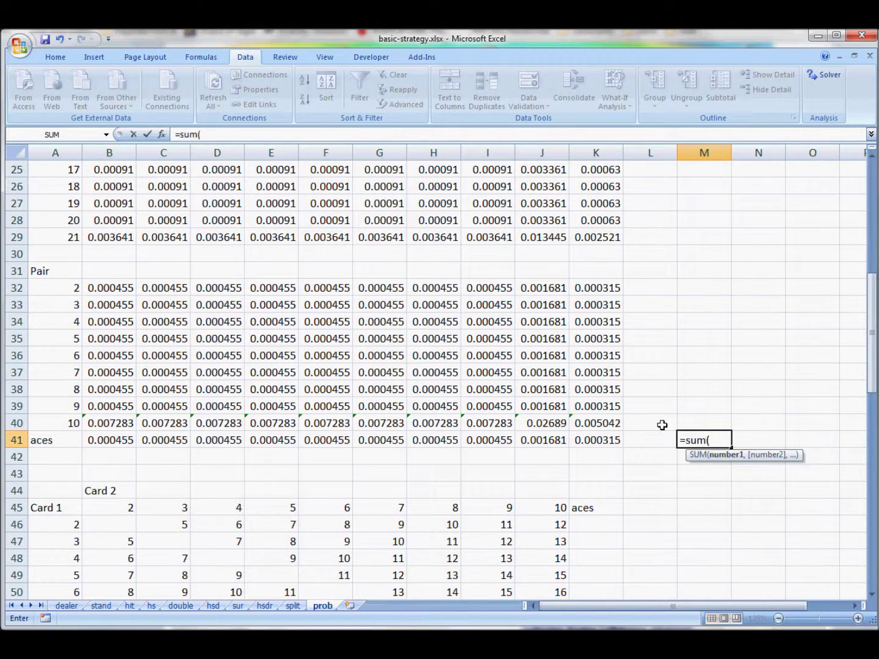
pyautogui.moveTo(608, 440); pyautogui.dragTo(129, 169)
pyautogui.write(')')
pyautogui.press('Return')
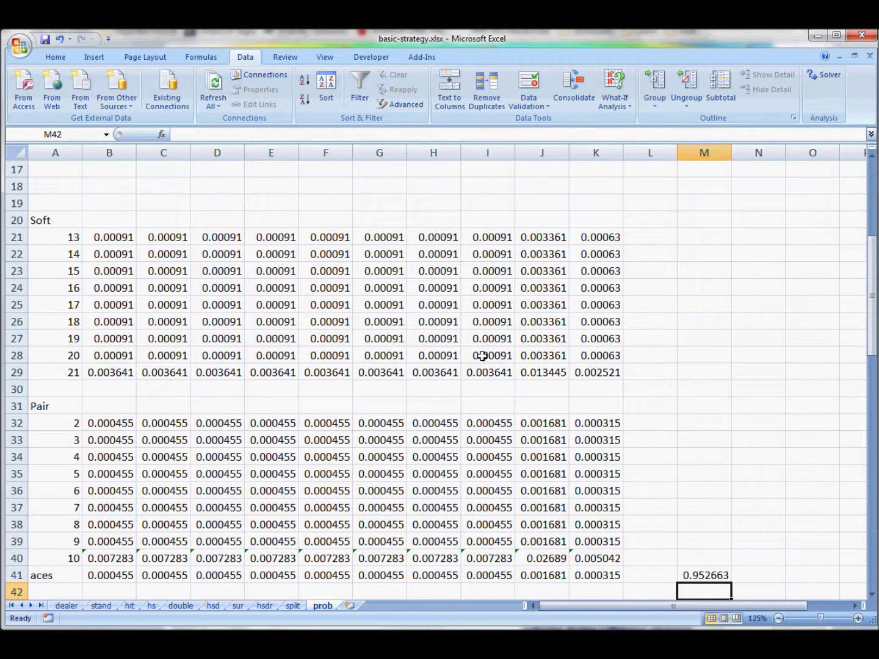
# Enter the dealer-blackjack probability in M42 and a check total of M42+M41 below it.
pyautogui.scroll(-2, 536, 366)
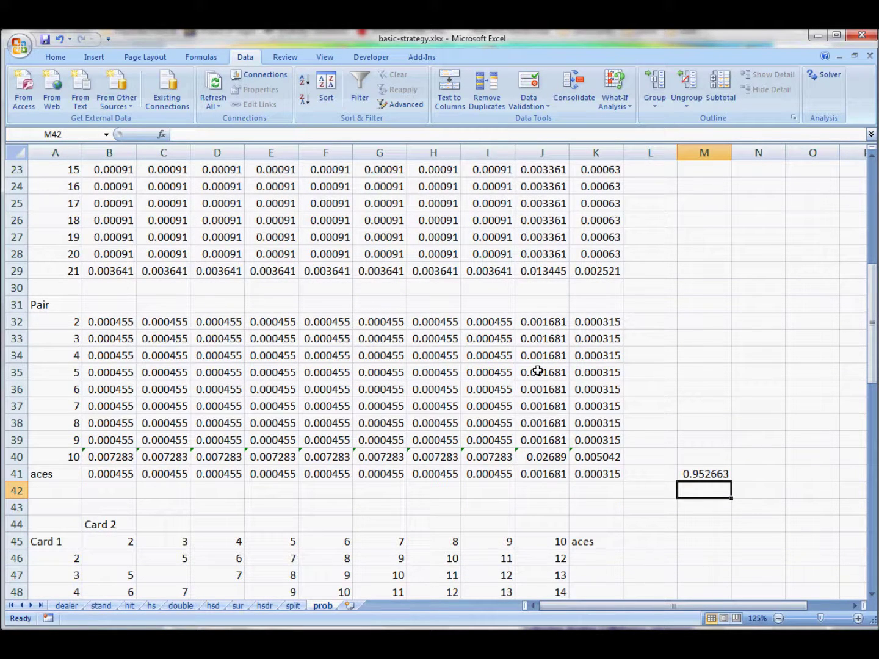
pyautogui.press('Left')
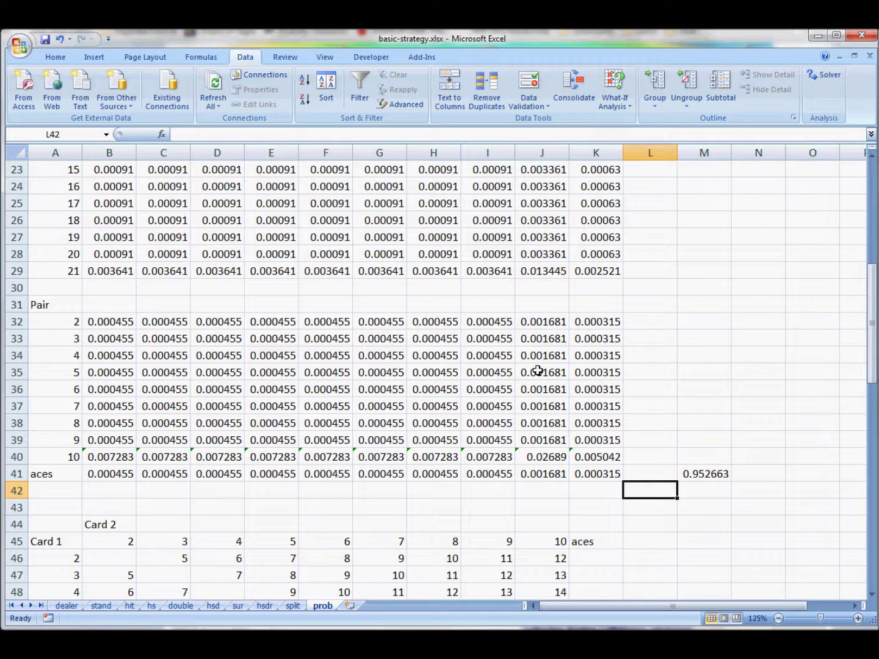
pyautogui.press('Right')
pyautogui.write('=2*(4')
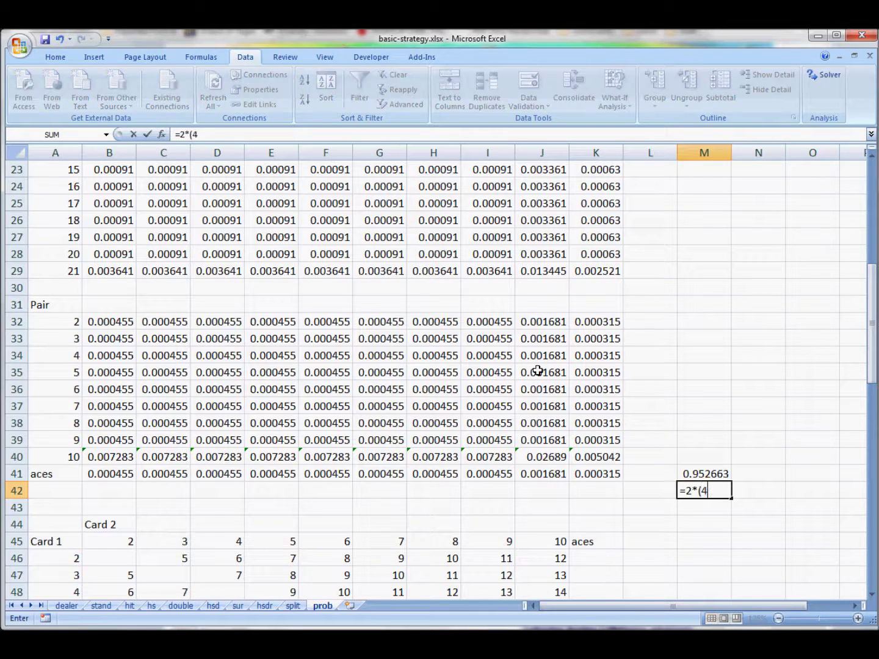
pyautogui.write('/13)*(/13')
pyautogui.write('/13')
pyautogui.press('Return')
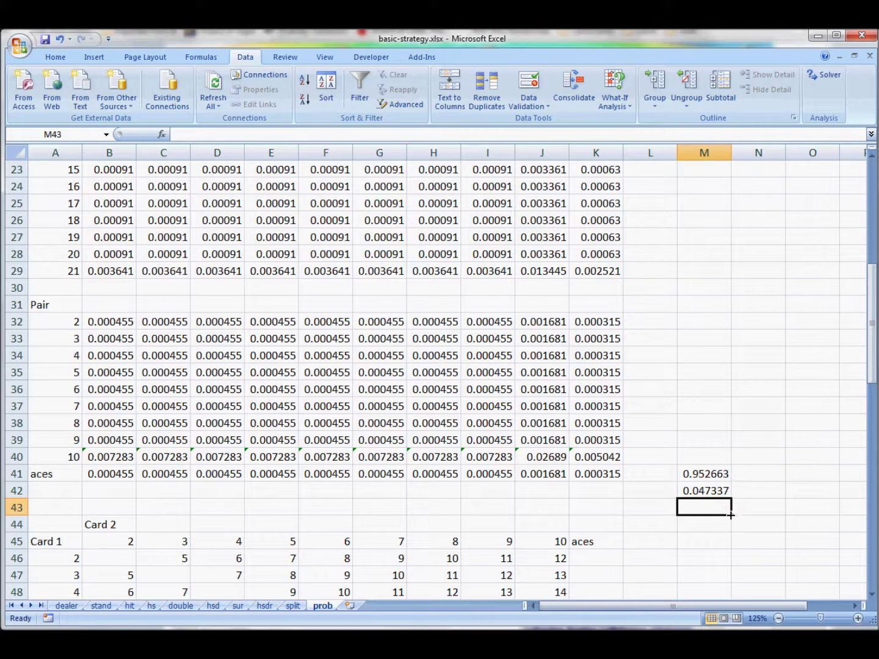
pyautogui.write('=')
pyautogui.click(715, 488)
pyautogui.write('+')
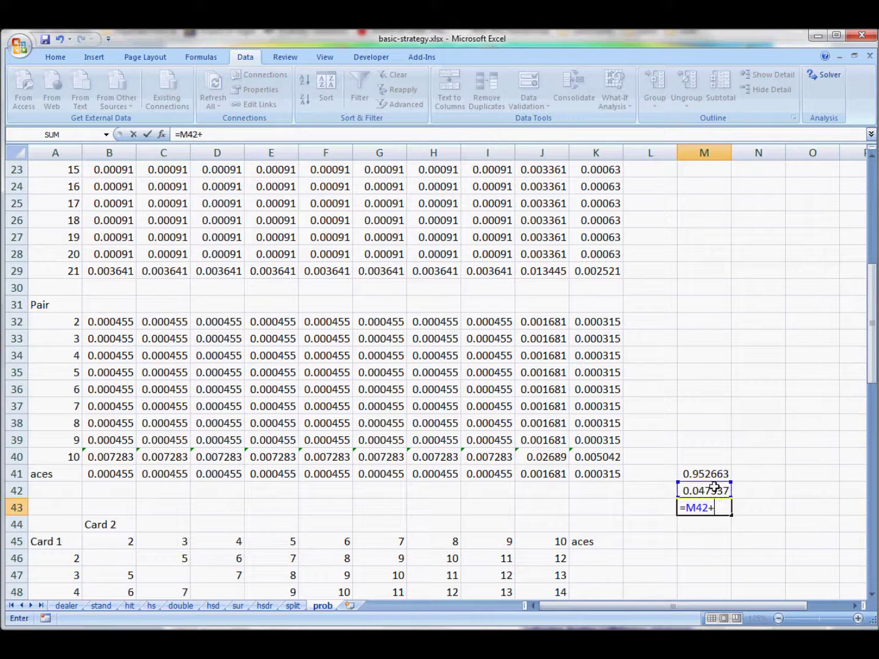
pyautogui.click(705, 475)
pyautogui.press('Return')
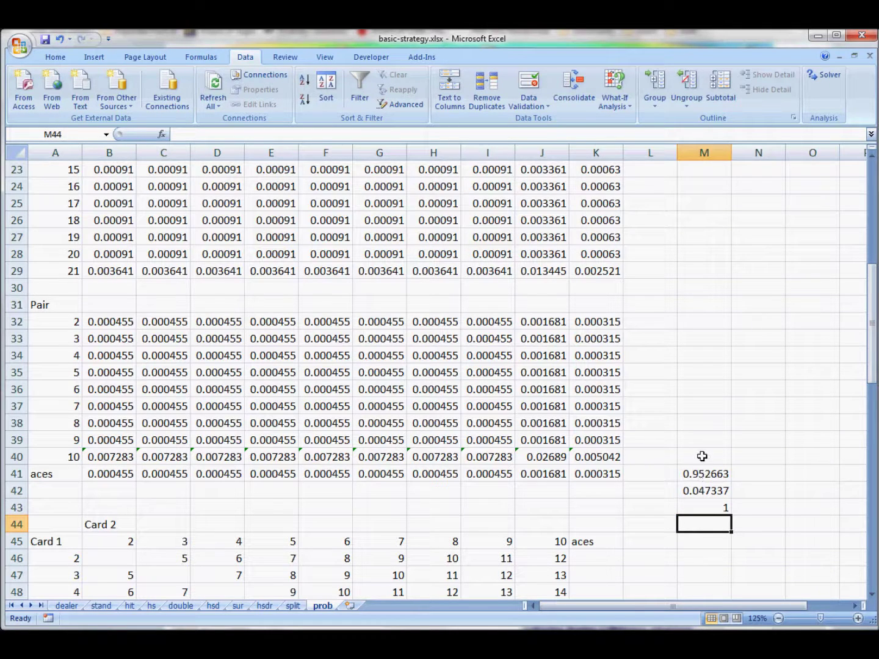
# Clear the column M check cells and add a new sheet, Sheet2, after prob.
pyautogui.moveTo(702, 457); pyautogui.dragTo(710, 552)
pyautogui.press('Delete')
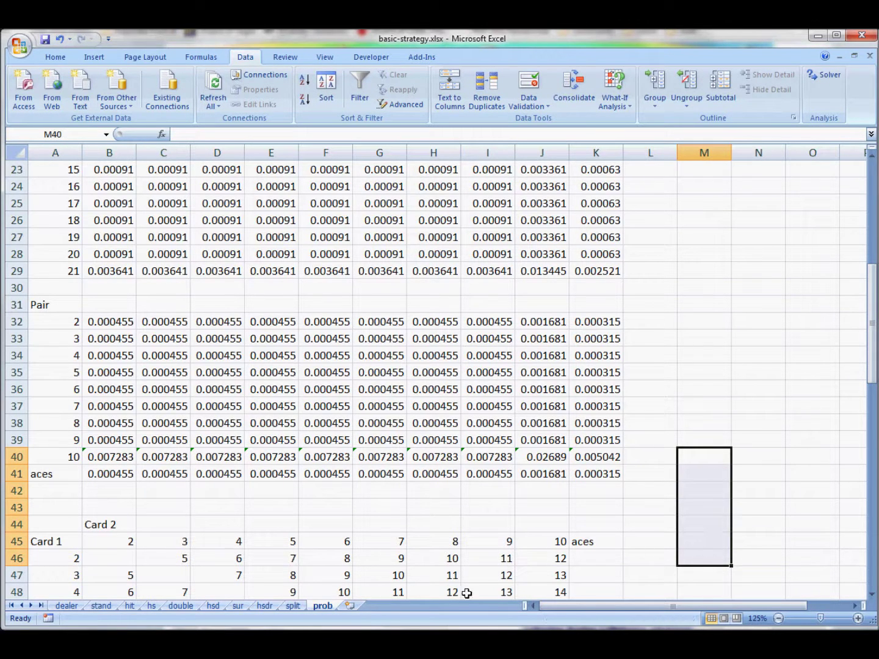
pyautogui.click(349, 606)
pyautogui.rightClick(355, 608)
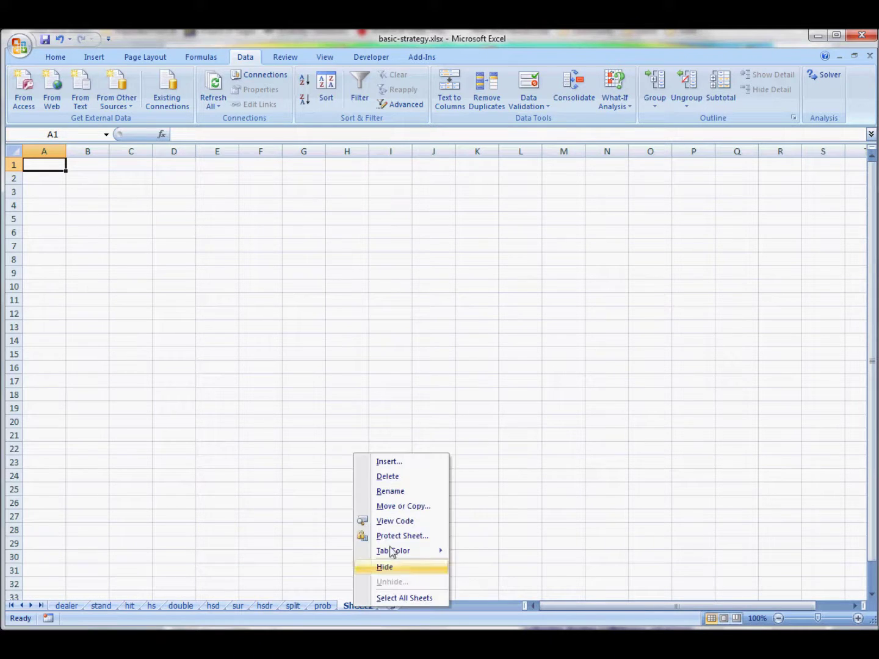
# Attempt to rename the new sheet tab to er.
pyautogui.click(407, 491)
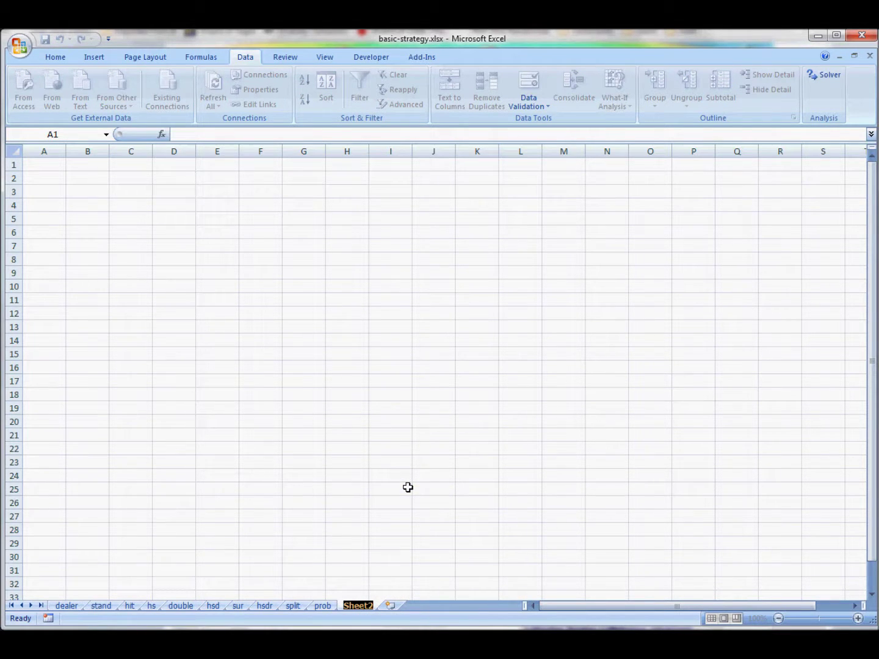
pyautogui.write('er')
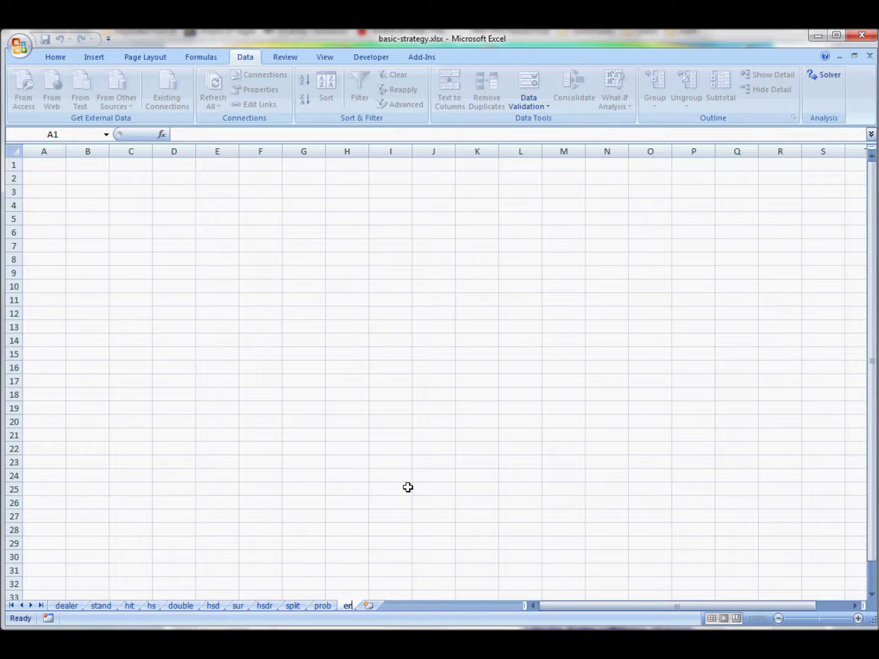
pyautogui.click(408, 488)
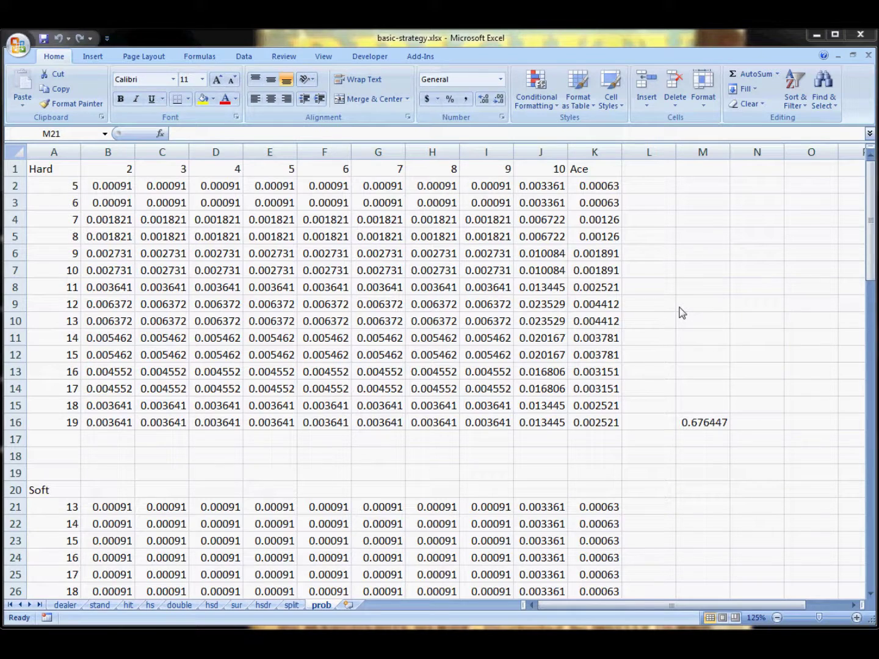
pyautogui.click(739, 357)
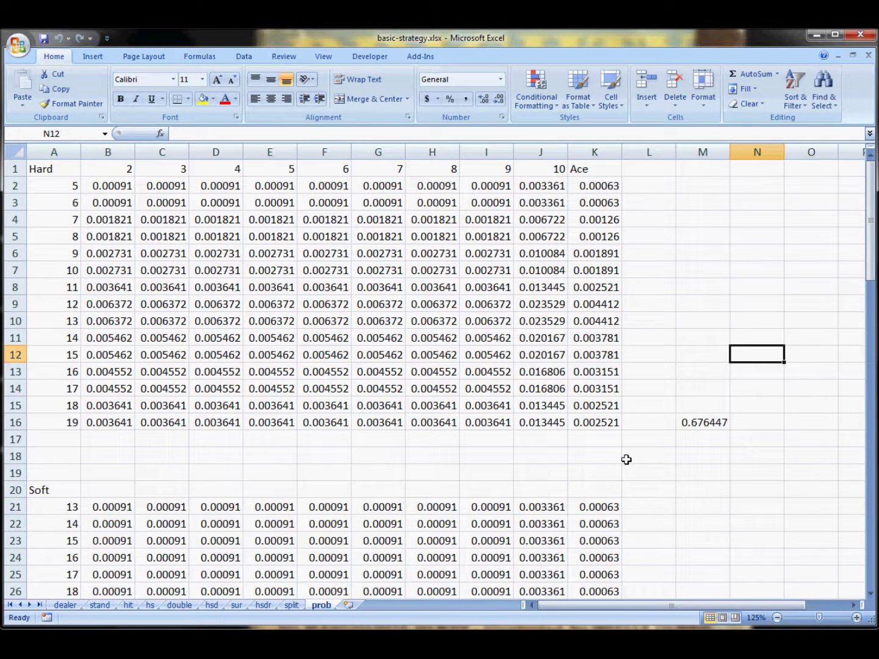
# Insert a new blank sheet after prob and rename it er.
pyautogui.click(350, 607)
pyautogui.rightClick(352, 606)
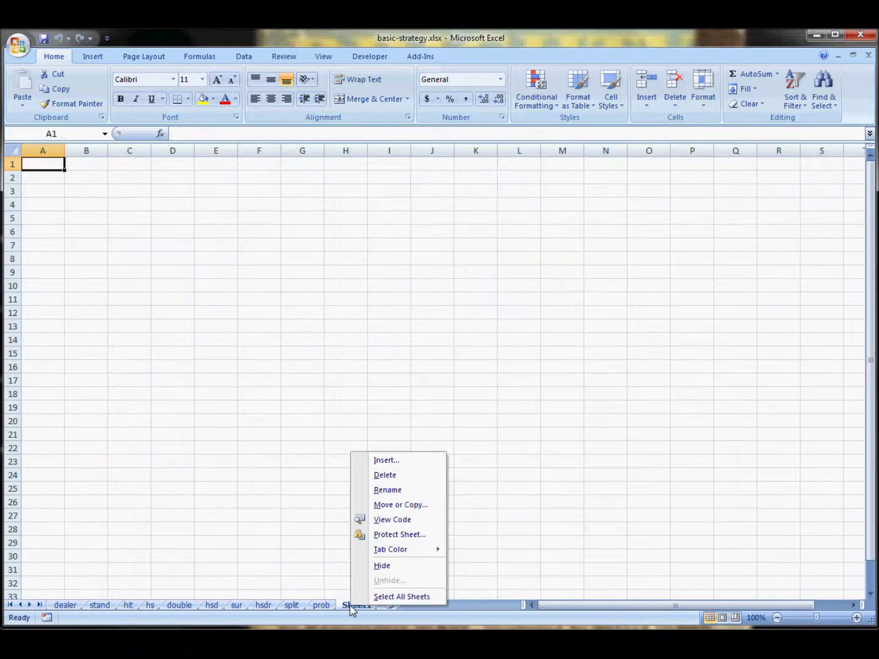
pyautogui.click(390, 490)
pyautogui.write('er')
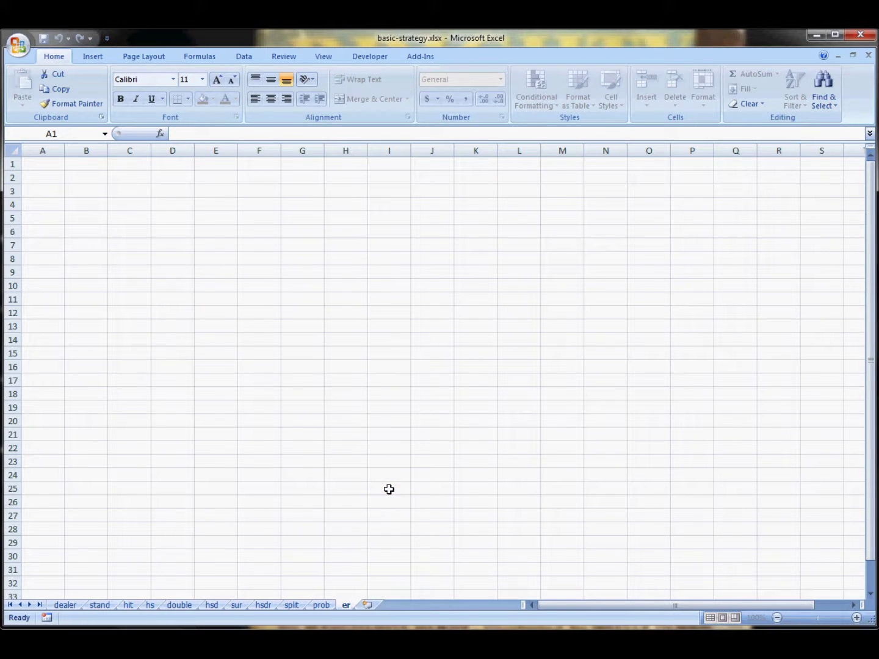
pyautogui.click(324, 56)
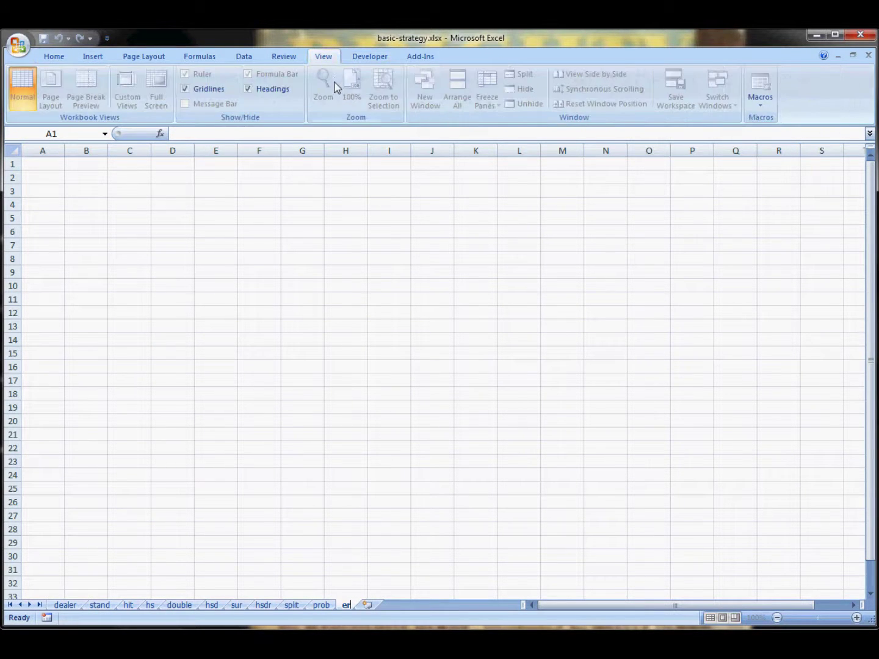
pyautogui.click(295, 328)
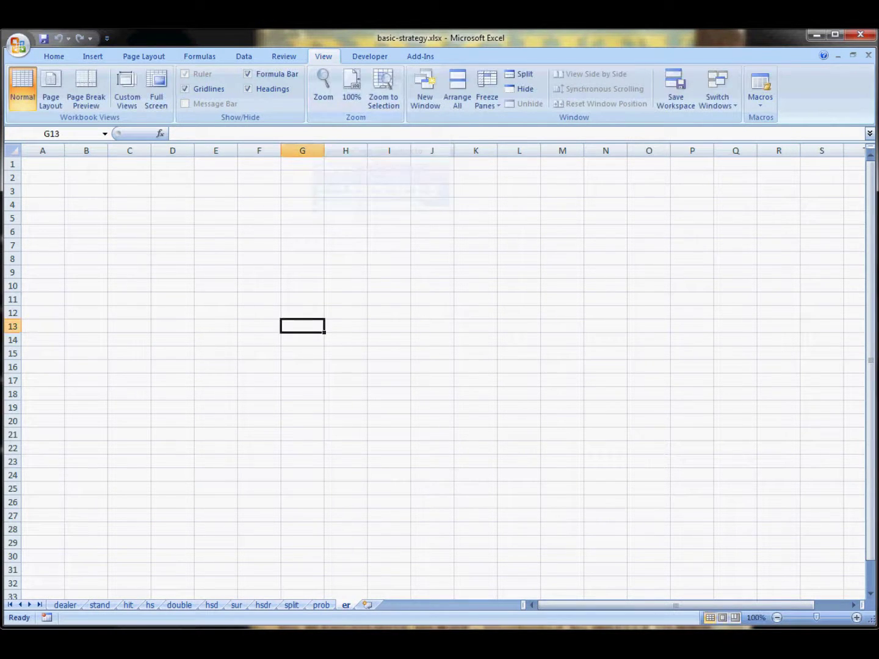
# Set the er sheet's zoom to a custom 125%.
pyautogui.click(324, 85)
pyautogui.click(661, 372)
pyautogui.write('125')
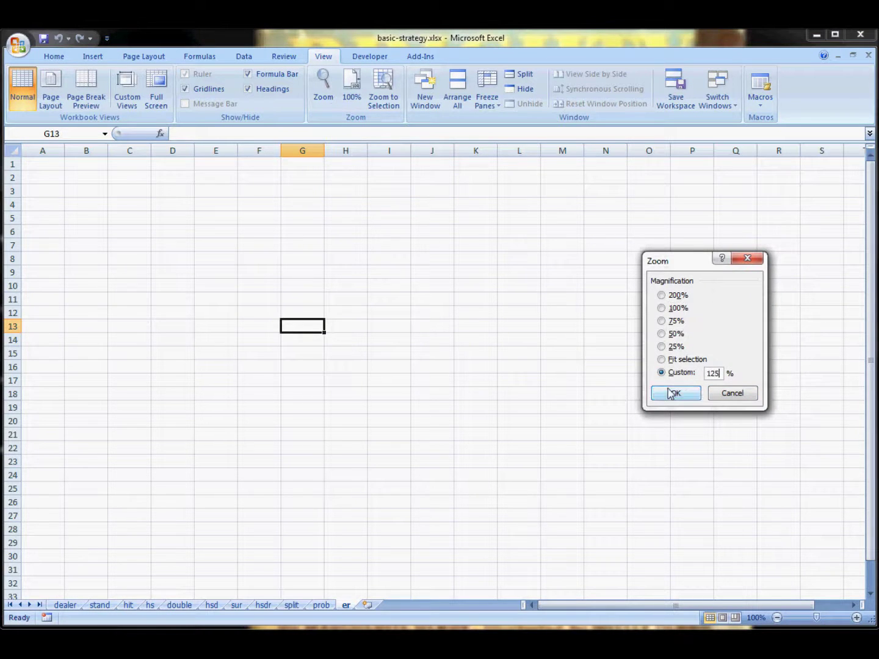
pyautogui.click(676, 393)
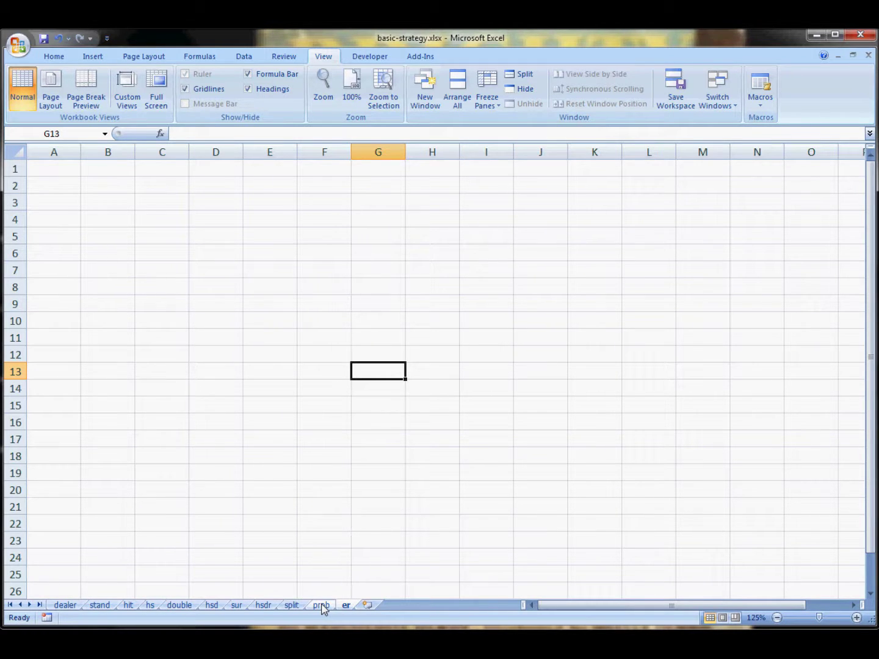
# Copy the entire prob sheet and paste it into er at A1.
pyautogui.click(321, 605)
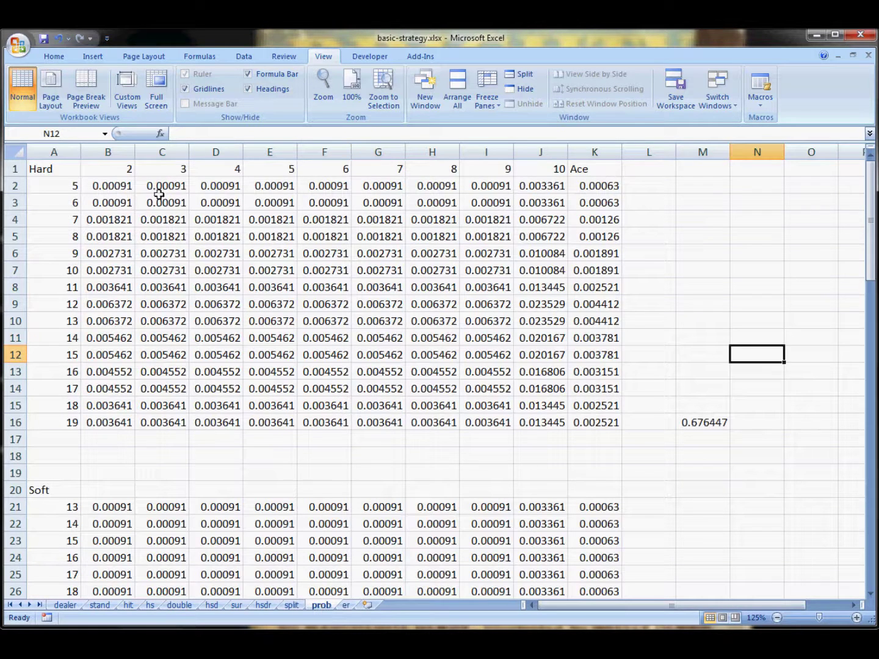
pyautogui.click(16, 150)
pyautogui.hotkey('ctrl', 'c')
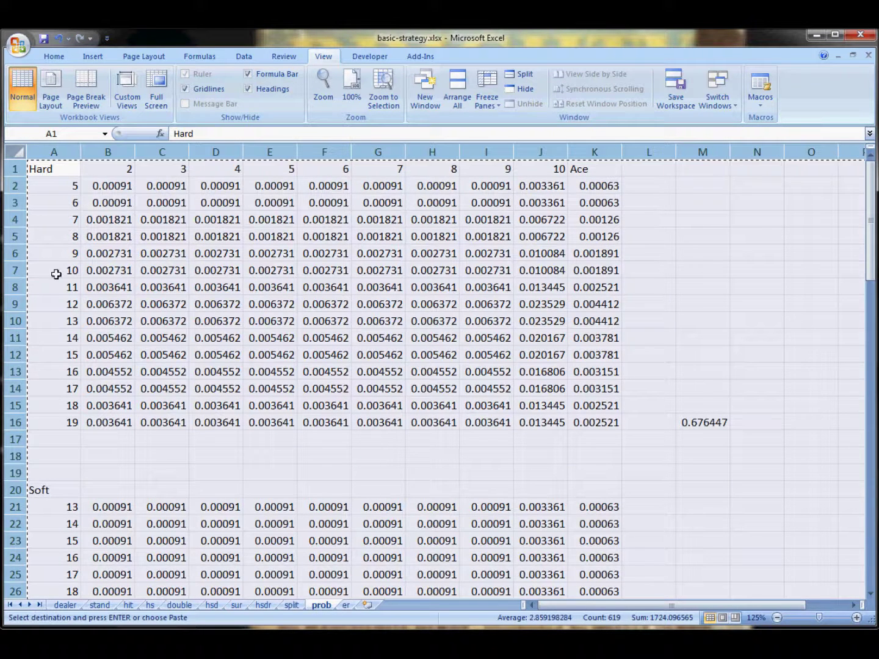
pyautogui.click(349, 605)
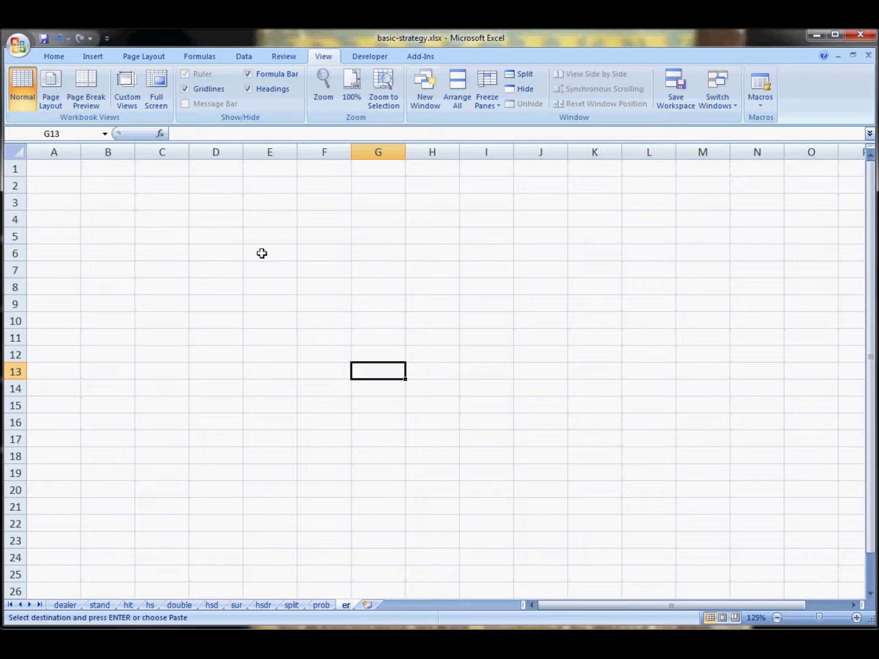
pyautogui.click(67, 168)
pyautogui.hotkey('ctrl', 'v')
# Enter the link =hsdr!B3 in er cell B2.
pyautogui.click(107, 186)
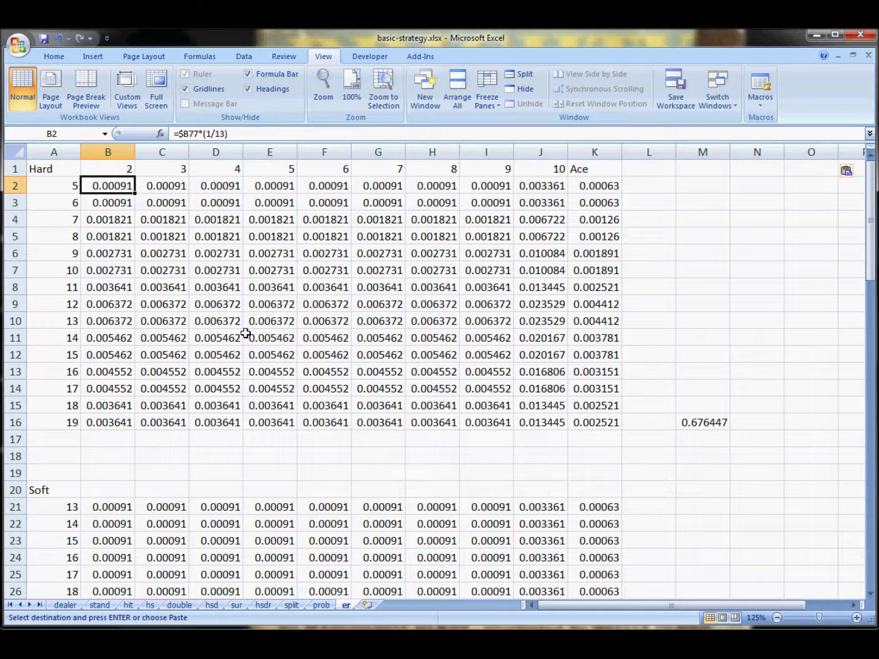
pyautogui.write('=')
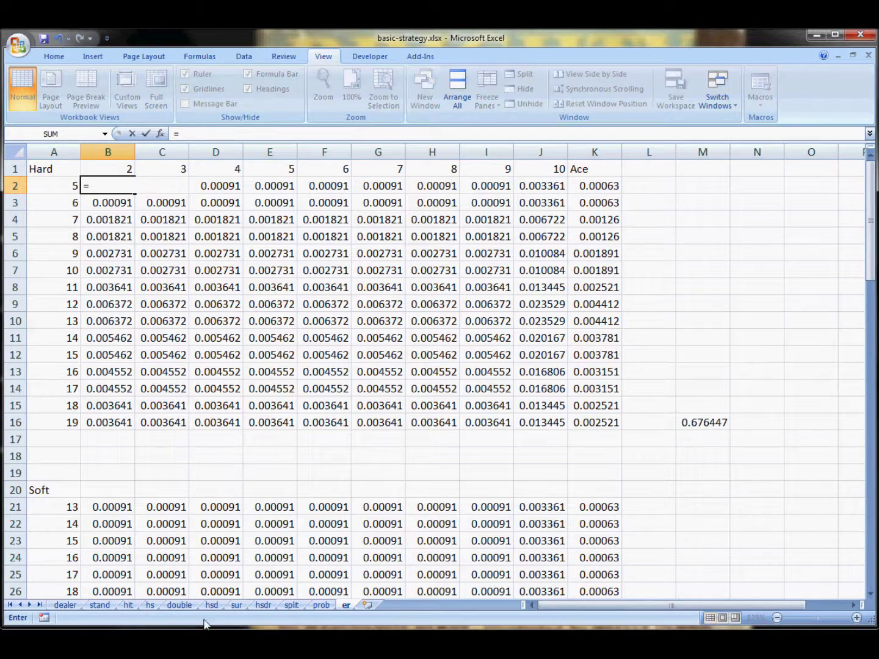
pyautogui.click(270, 604)
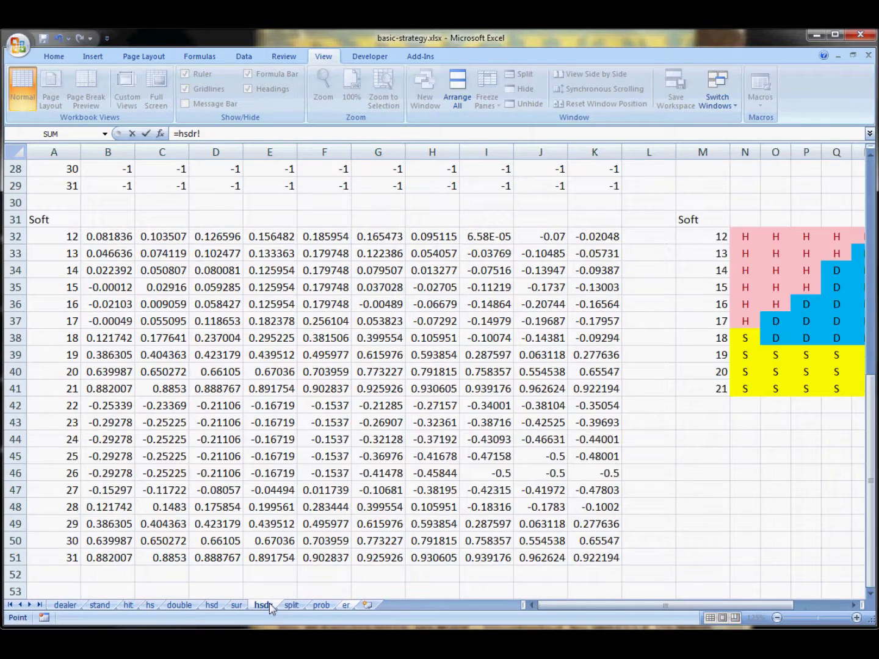
pyautogui.scroll(9, 260, 415)
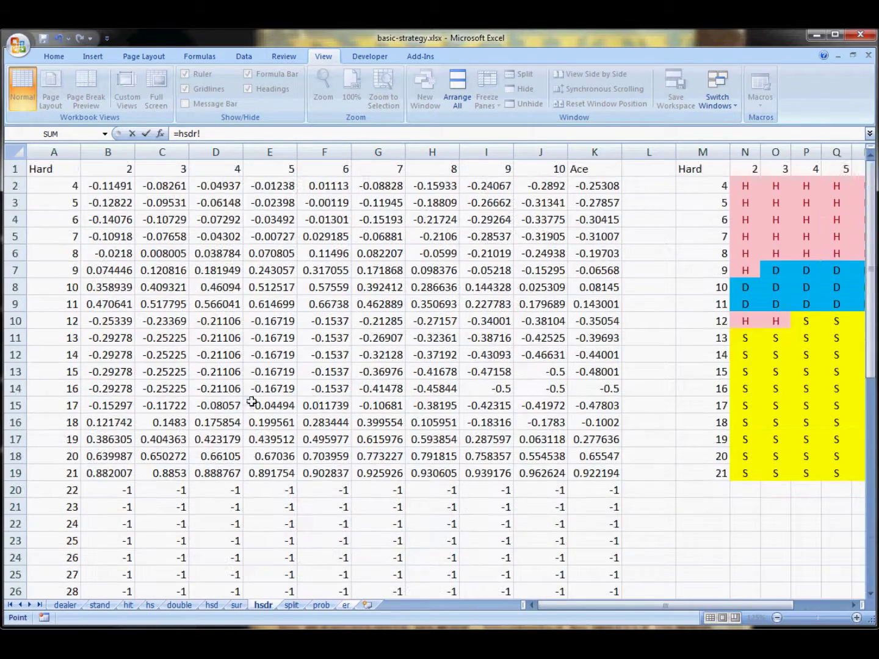
pyautogui.click(98, 201)
pyautogui.press('Return')
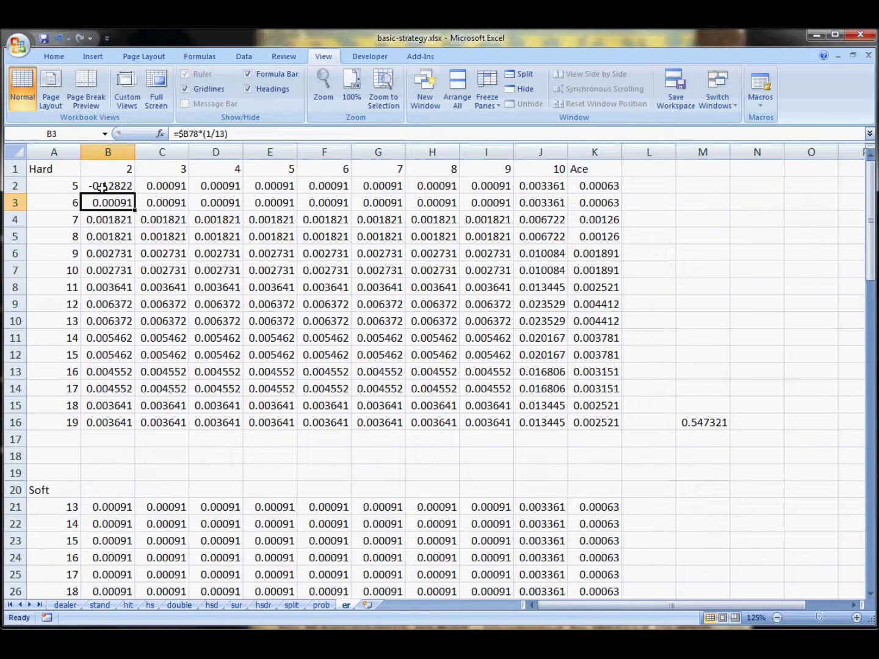
# Copy the B2 link across the Hard block B2:K16 and clear the old total in M16.
pyautogui.click(101, 187)
pyautogui.hotkey('ctrl', 'c')
pyautogui.moveTo(104, 186); pyautogui.dragTo(583, 424)
pyautogui.hotkey('ctrl', 'v')
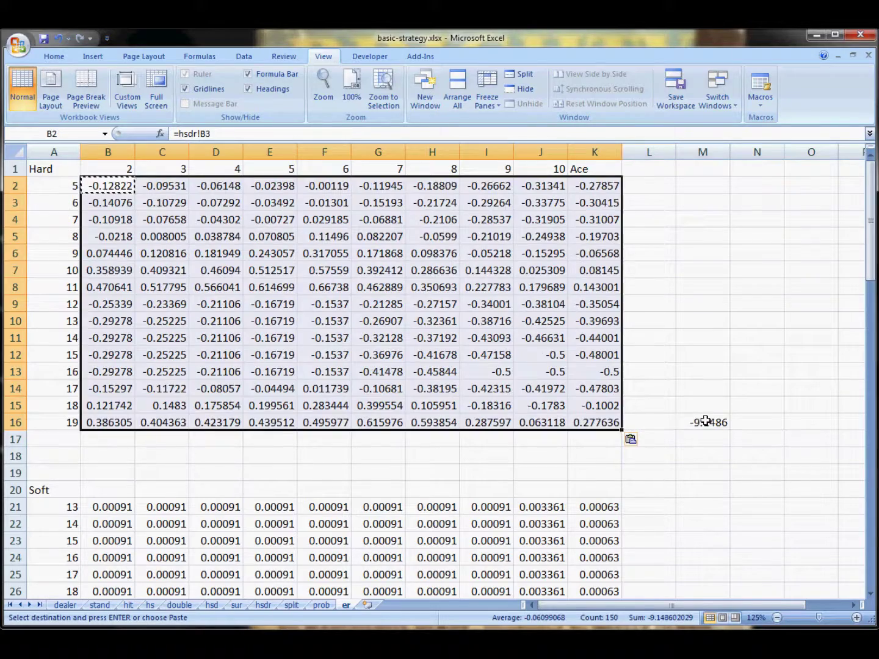
pyautogui.click(702, 422)
pyautogui.press('Delete')
pyautogui.scroll(-4, 497, 446)
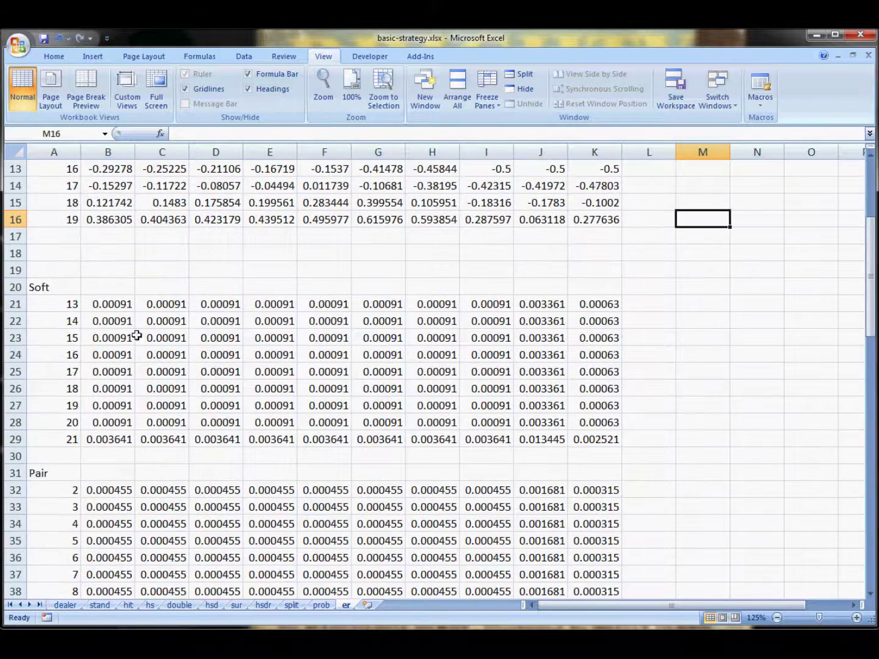
# Link B21 to =hsdr!B33 and fill the Soft block B21:K29 with it.
pyautogui.click(110, 300)
pyautogui.write('=')
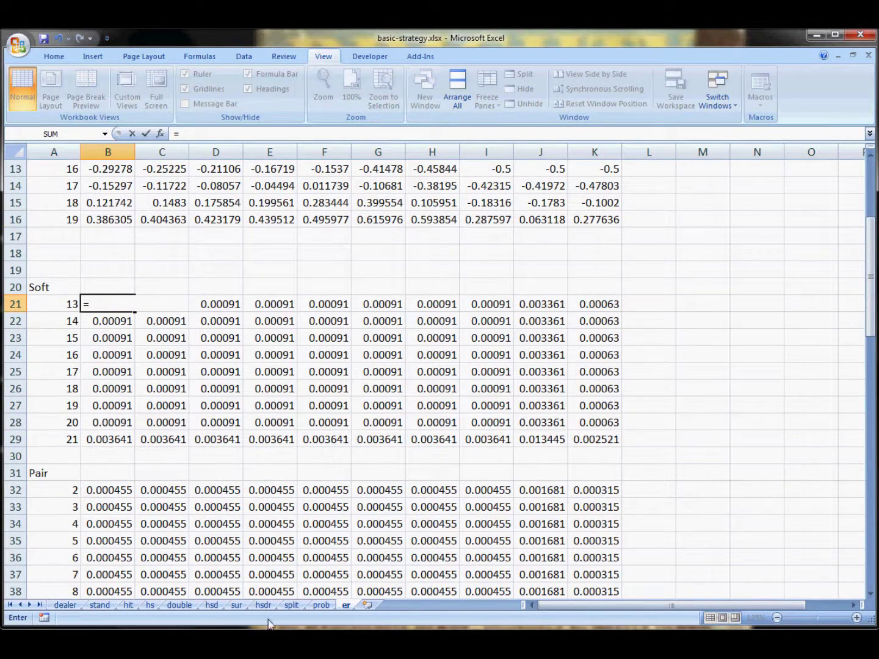
pyautogui.click(263, 605)
pyautogui.scroll(-6, 232, 542)
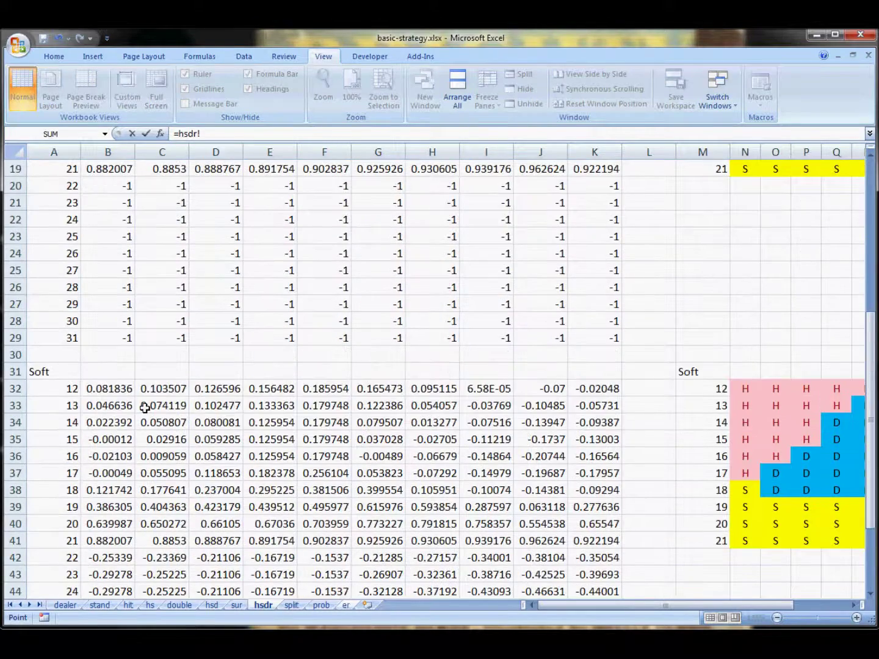
pyautogui.click(118, 405)
pyautogui.press('Return')
pyautogui.click(103, 303)
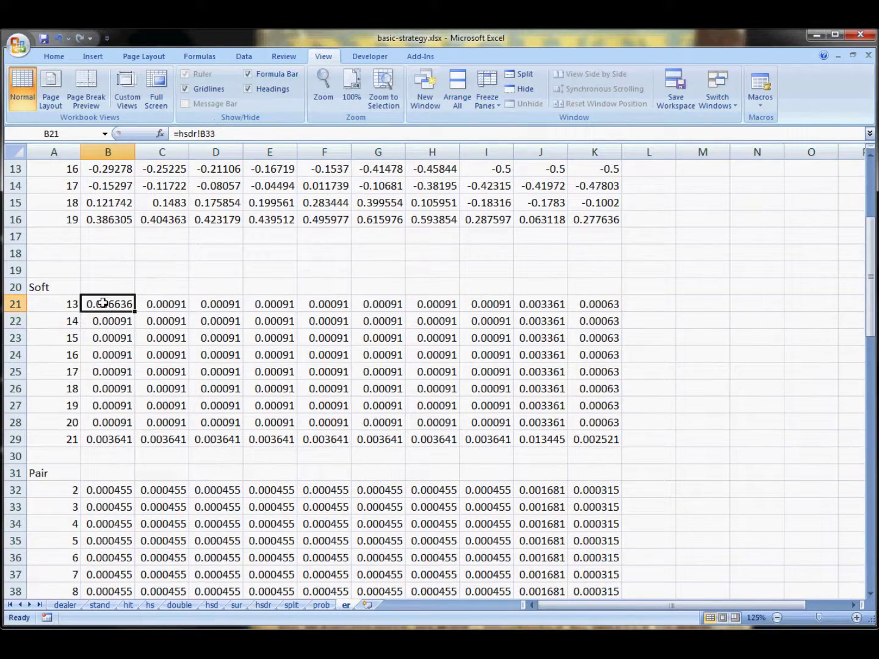
pyautogui.hotkey('ctrl', 'c')
pyautogui.moveTo(103, 305); pyautogui.dragTo(590, 445)
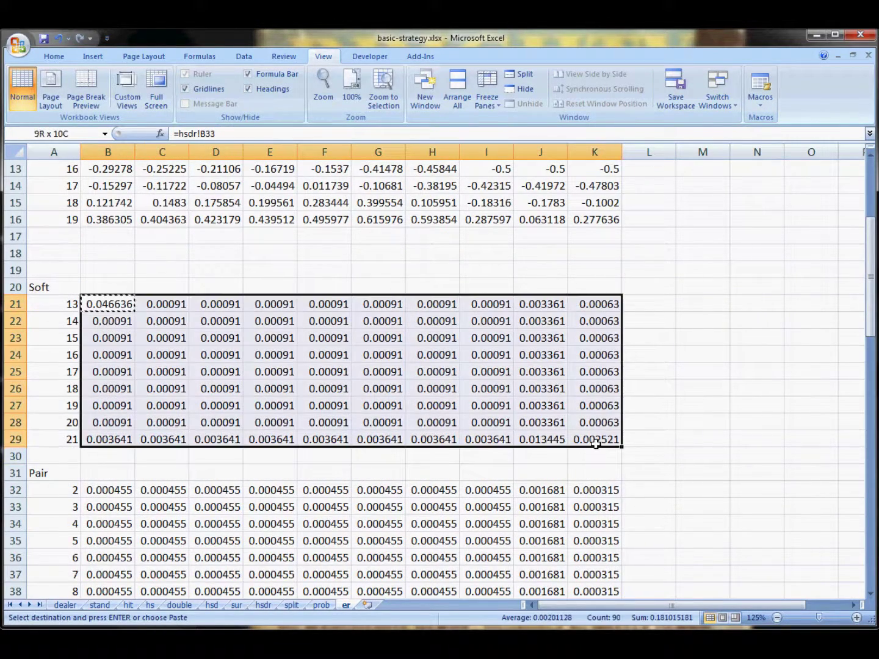
pyautogui.hotkey('ctrl', 'v')
# Link B32 to =split!B16 and fill the Pair block B32:K41 with it.
pyautogui.click(104, 490)
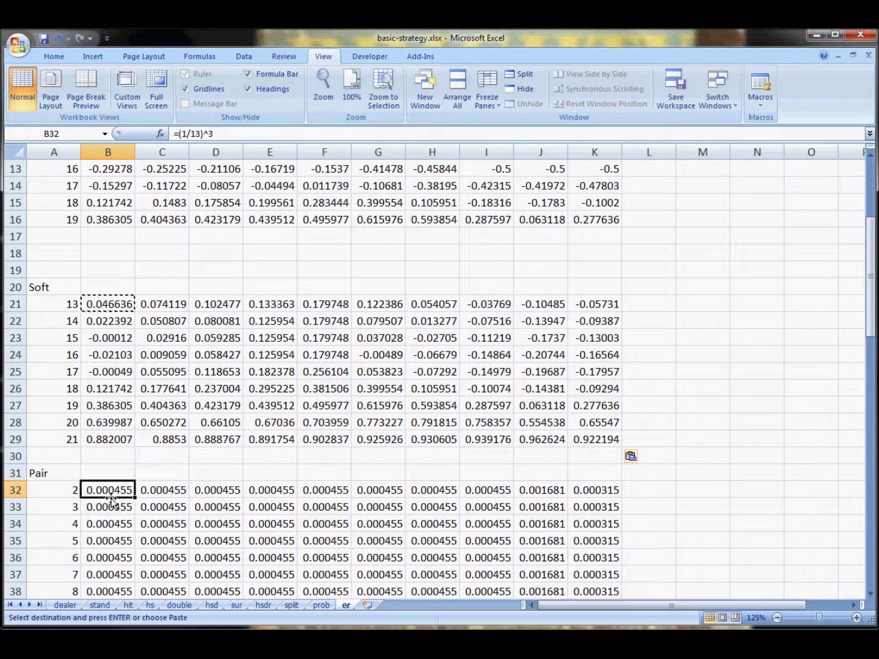
pyautogui.write('=')
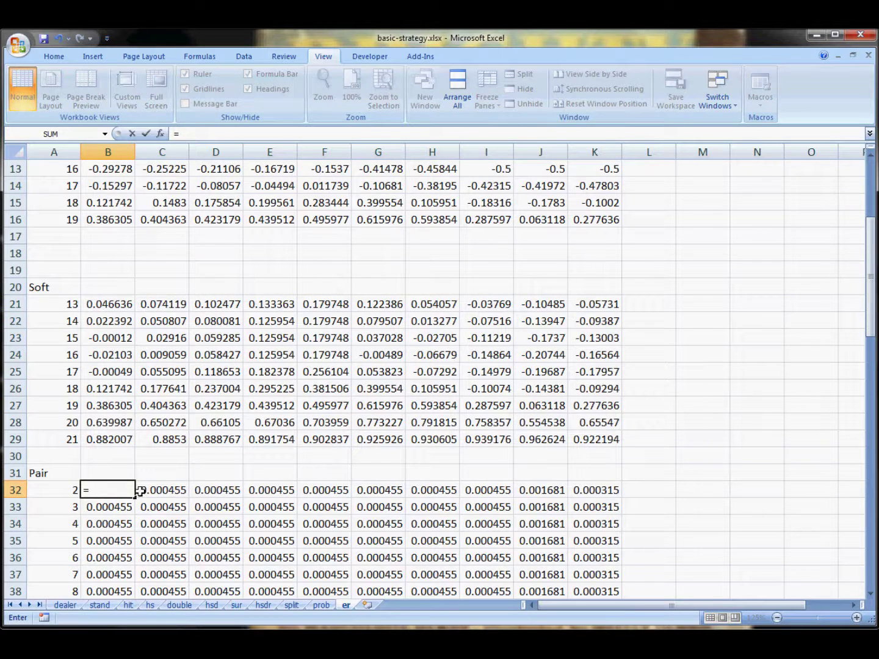
pyautogui.click(291, 606)
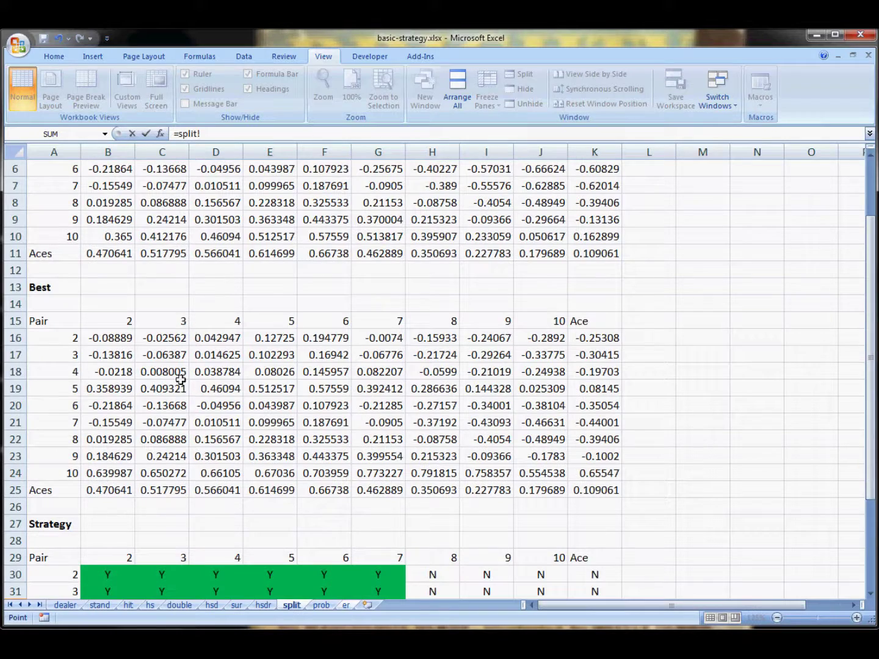
pyautogui.click(119, 337)
pyautogui.press('Return')
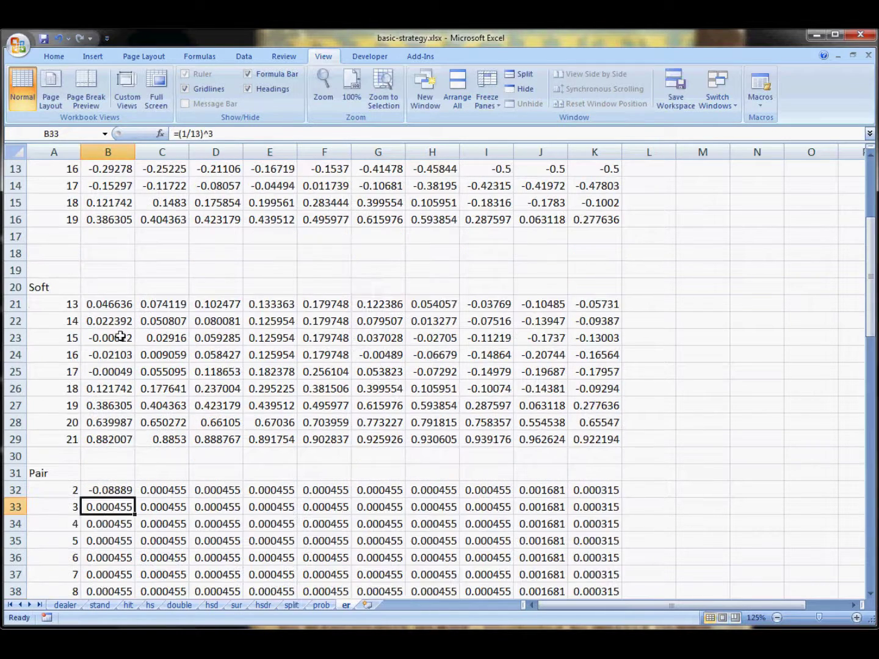
pyautogui.scroll(-6, 140, 470)
pyautogui.click(123, 185)
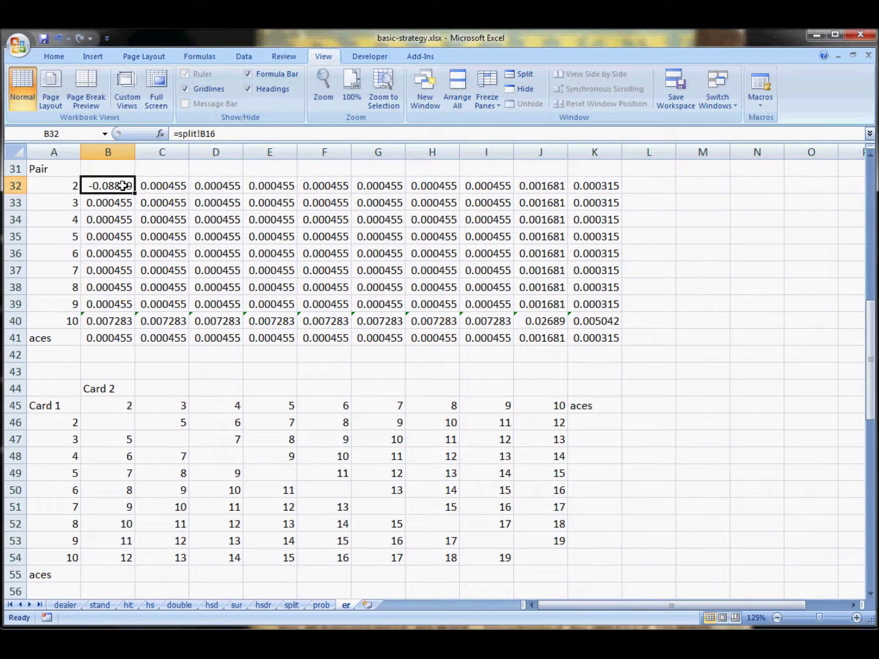
pyautogui.hotkey('ctrl', 'c')
pyautogui.moveTo(124, 186); pyautogui.dragTo(572, 340)
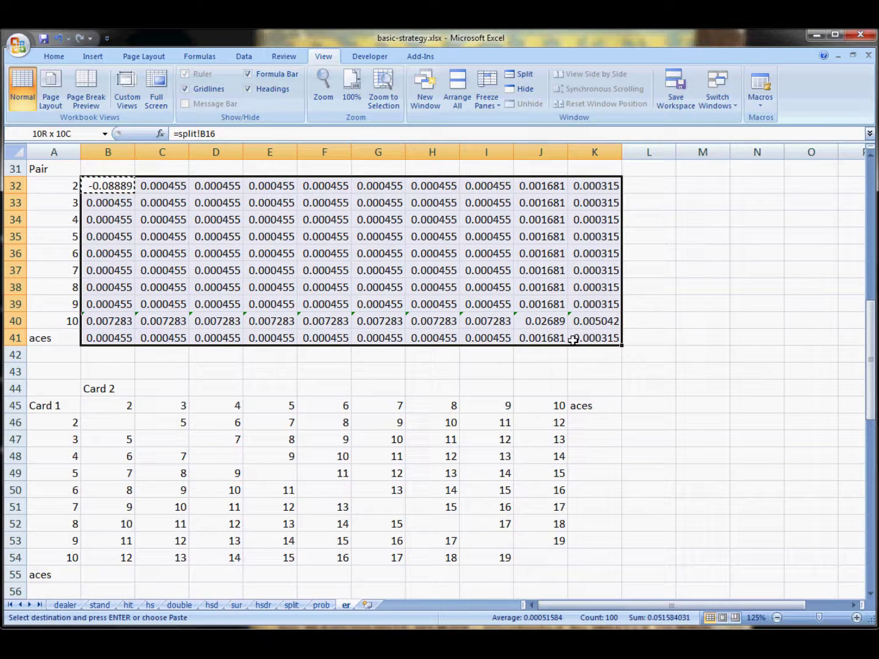
pyautogui.hotkey('ctrl', 'v')
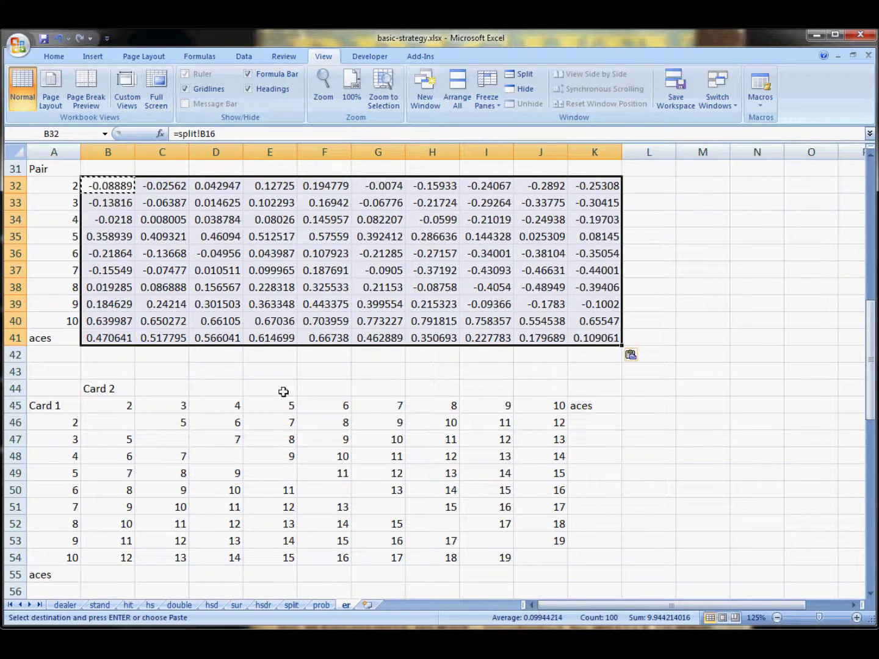
# Select the leftover rows from A43 down to L94 below the Pair table.
pyautogui.click(55, 373)
pyautogui.scroll(-7, 250, 453)
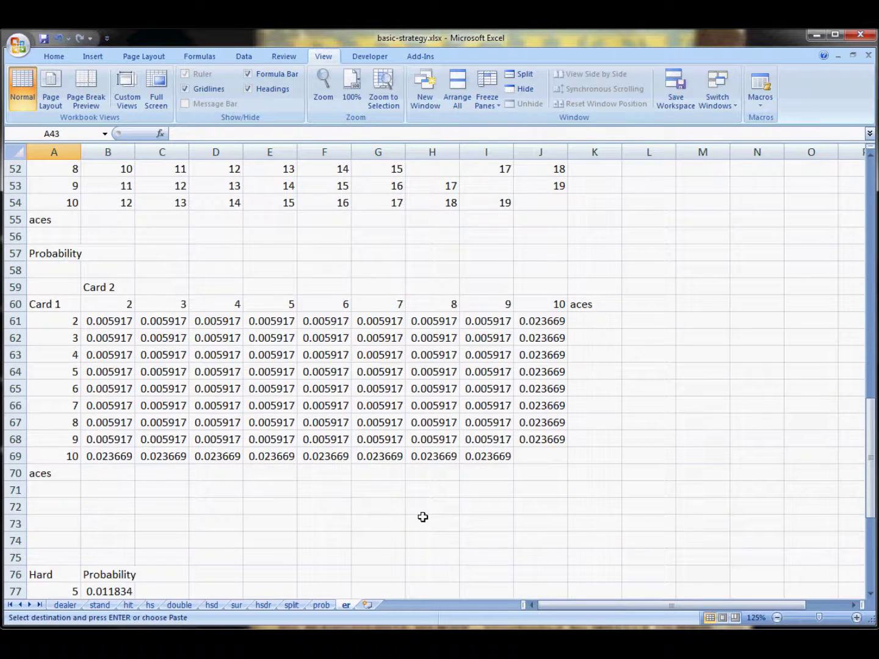
pyautogui.scroll(-7, 422, 517)
pyautogui.keyDown('shift'); pyautogui.click(656, 520); pyautogui.keyUp('shift')
pyautogui.scroll(14, 650, 525)
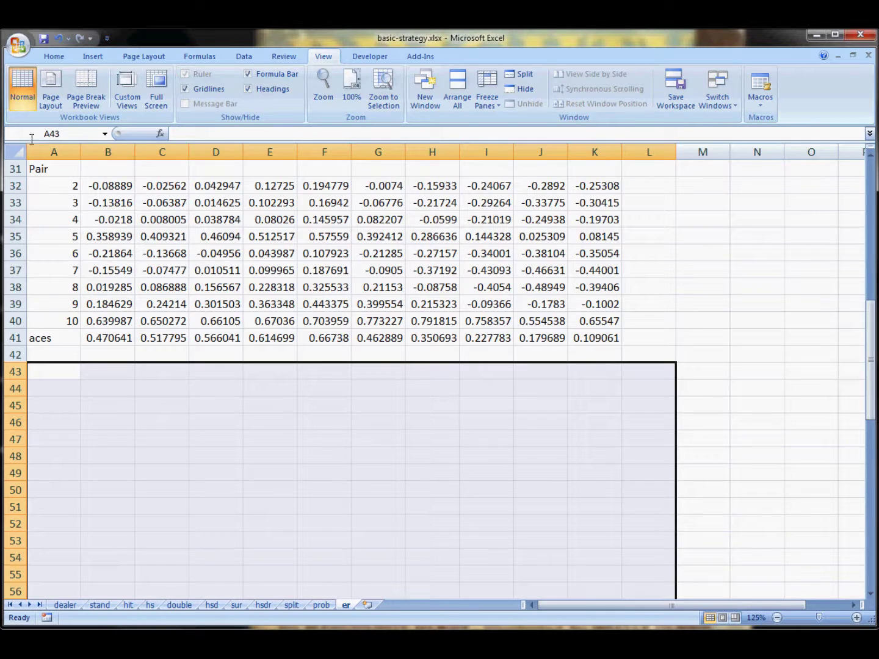
# Copy the whole er sheet into a new worksheet and rename it ev.
pyautogui.click(13, 151)
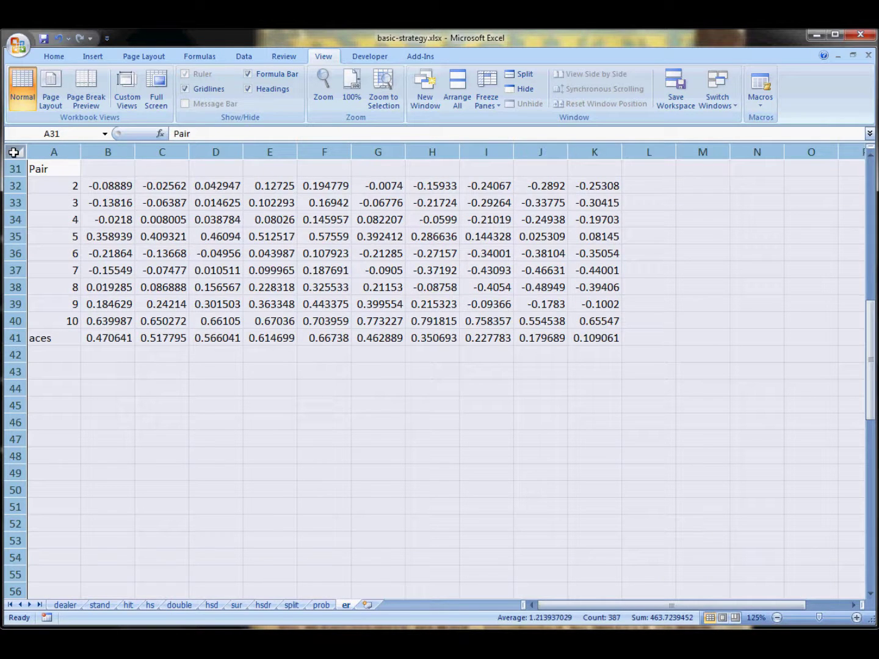
pyautogui.hotkey('ctrl', 'c')
pyautogui.click(367, 606)
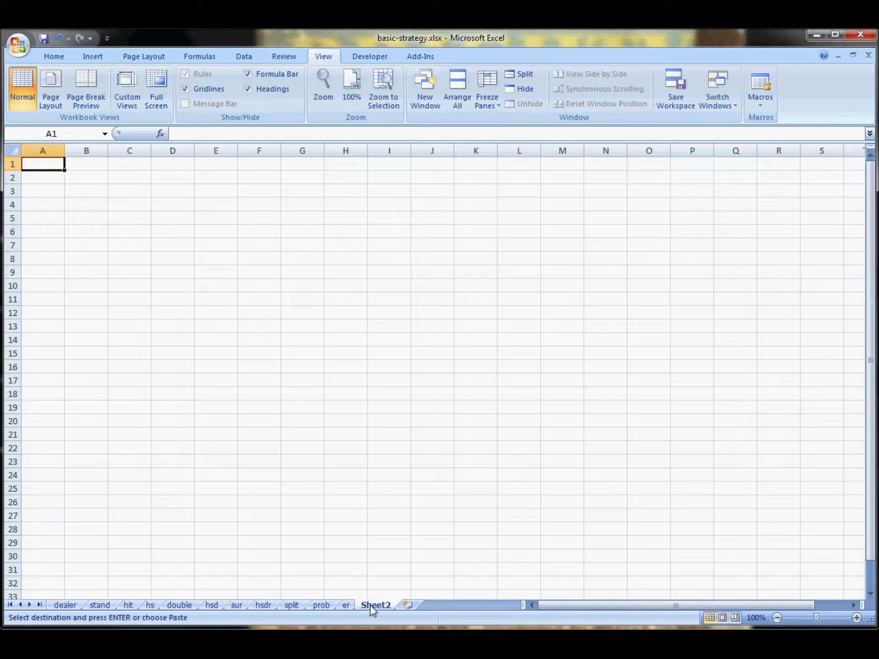
pyautogui.hotkey('ctrl', 'v')
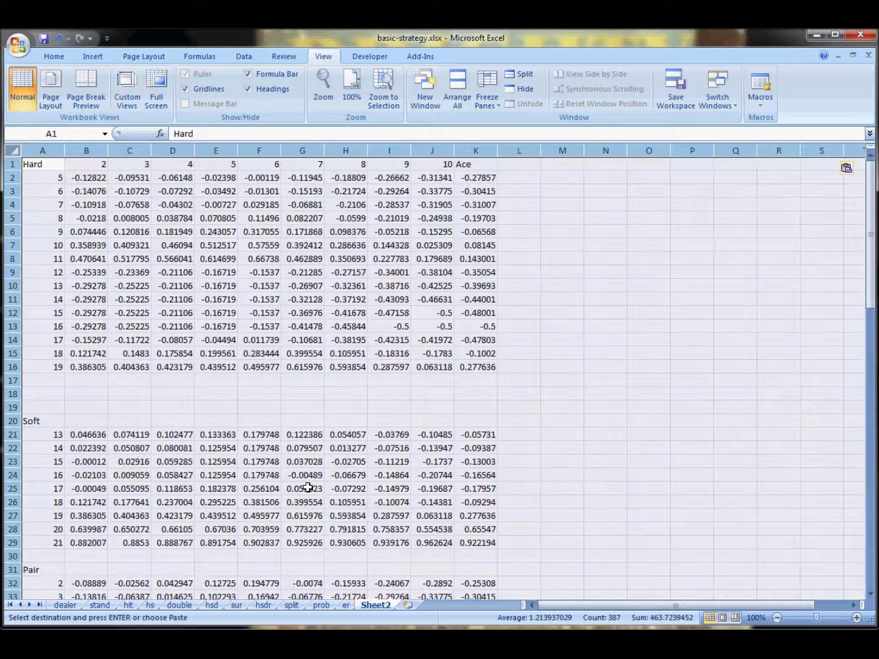
pyautogui.rightClick(381, 607)
pyautogui.click(422, 490)
pyautogui.write('e')
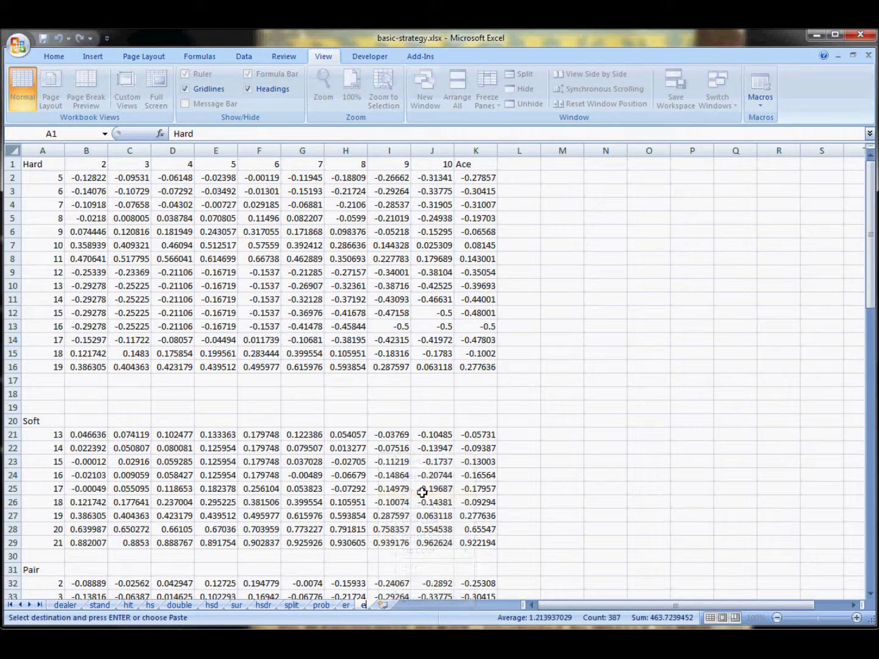
pyautogui.write('v')
pyautogui.click(611, 408)
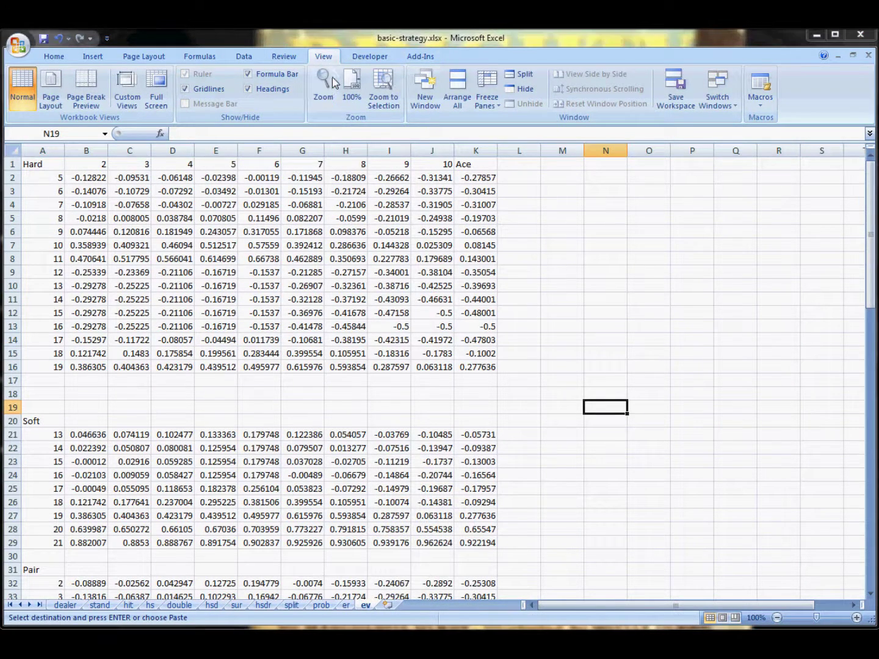
# Set the ev sheet's zoom to a custom 125%.
pyautogui.click(335, 83)
pyautogui.click(662, 373)
pyautogui.write('12')
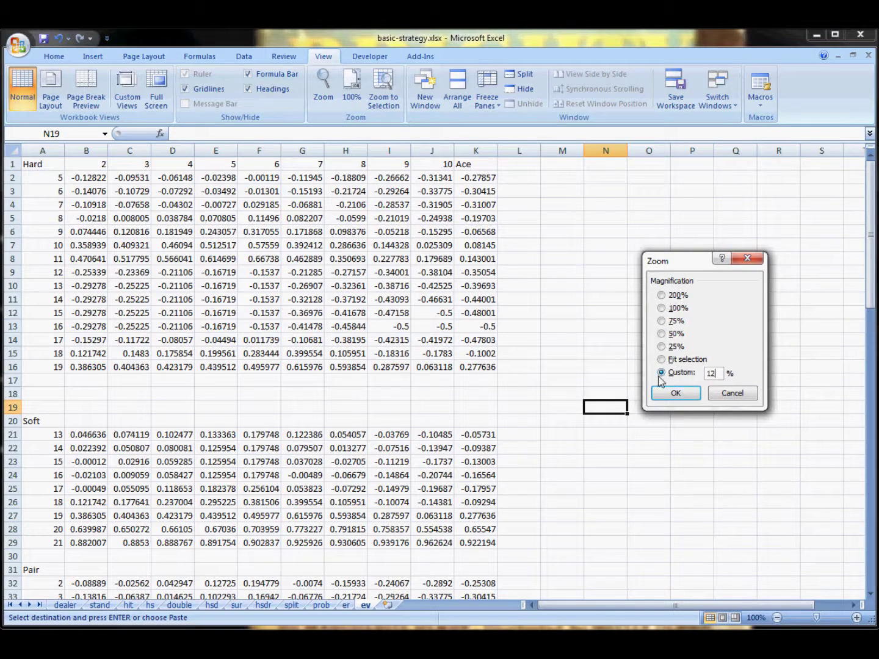
pyautogui.write('5')
pyautogui.click(659, 390)
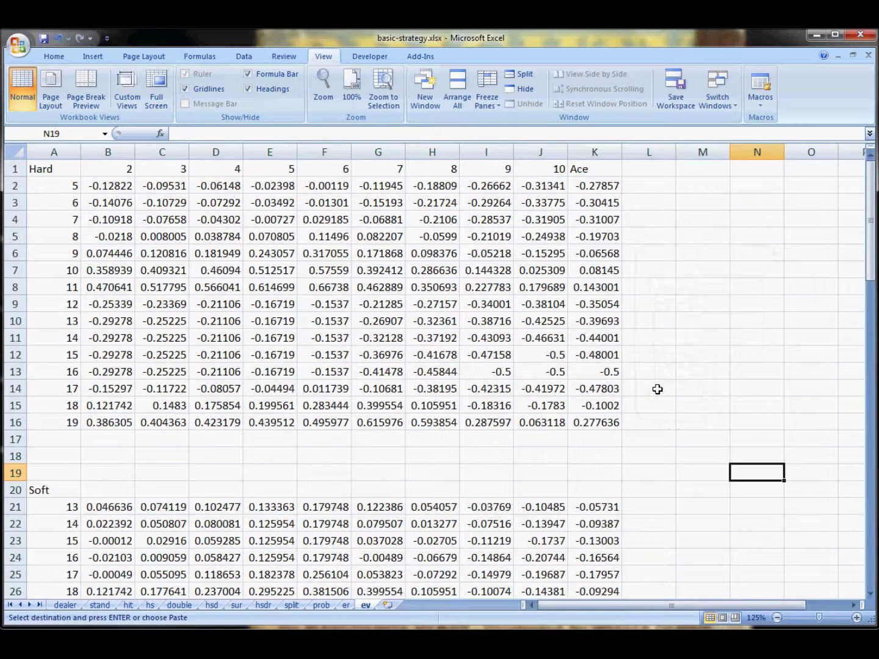
pyautogui.click(117, 188)
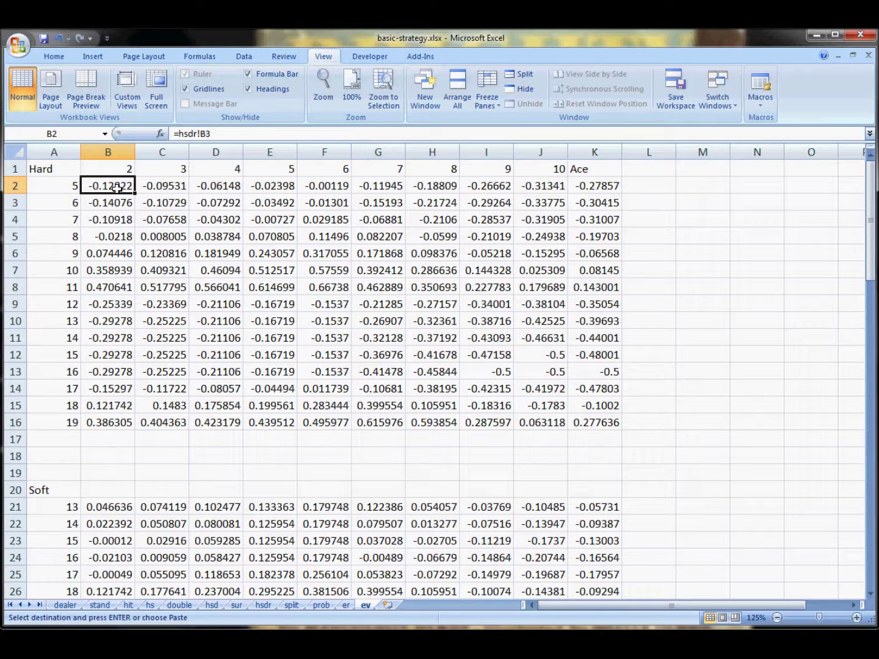
# Enter =prob!B2*er!B2 in ev cell B2.
pyautogui.write('=')
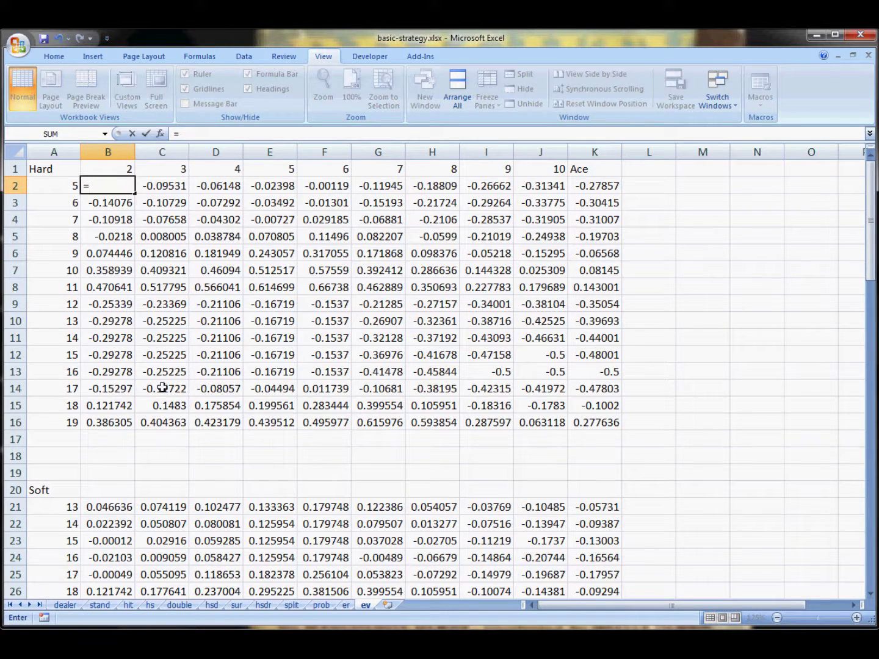
pyautogui.click(320, 605)
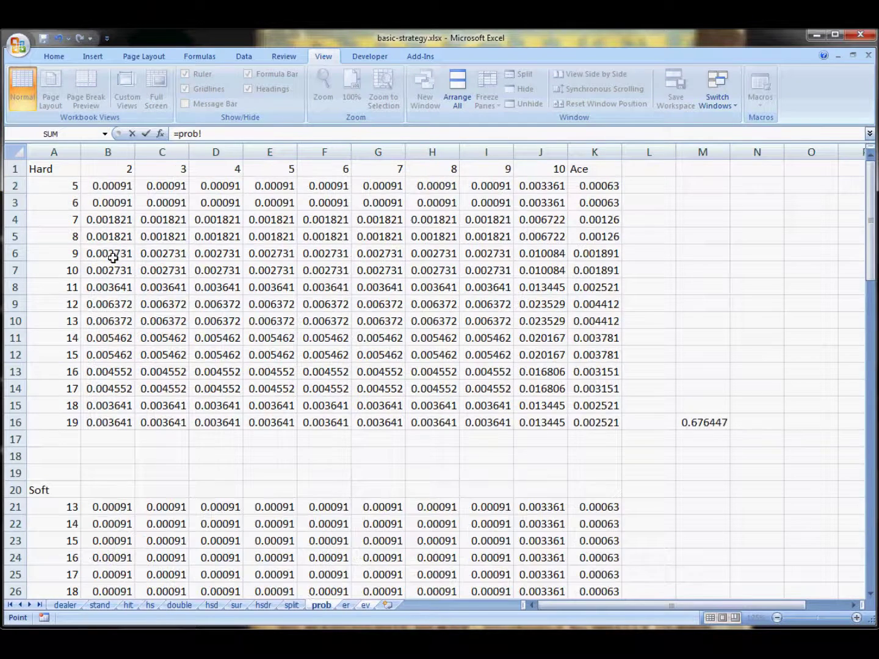
pyautogui.click(109, 185)
pyautogui.write('*')
pyautogui.click(347, 606)
pyautogui.scroll(10, 294, 486)
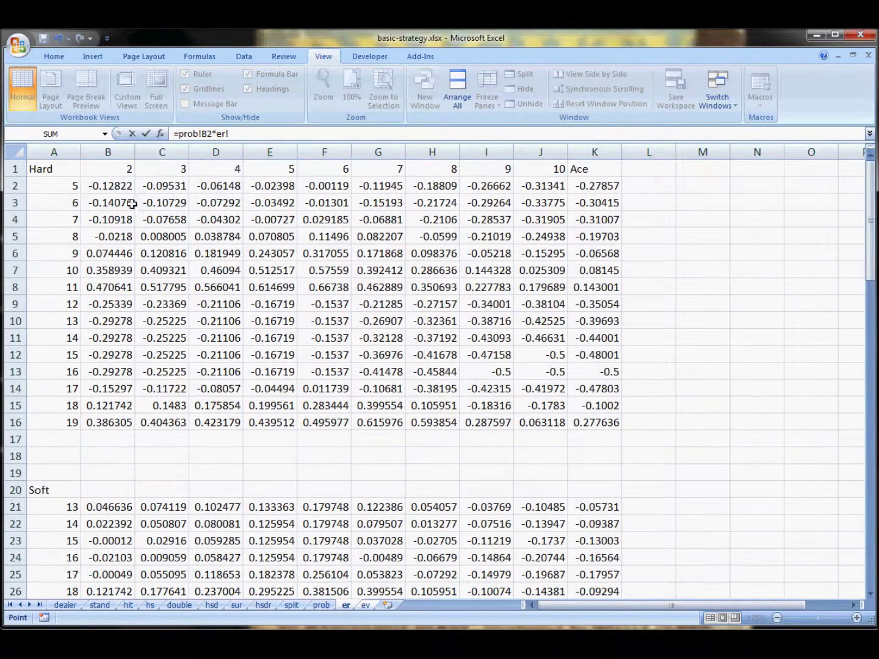
pyautogui.click(115, 184)
pyautogui.press('Return')
# Paste the B2 product formula into B2:K16, B21:K29 and B32:K41.
pyautogui.click(118, 186)
pyautogui.hotkey('ctrl', 'c')
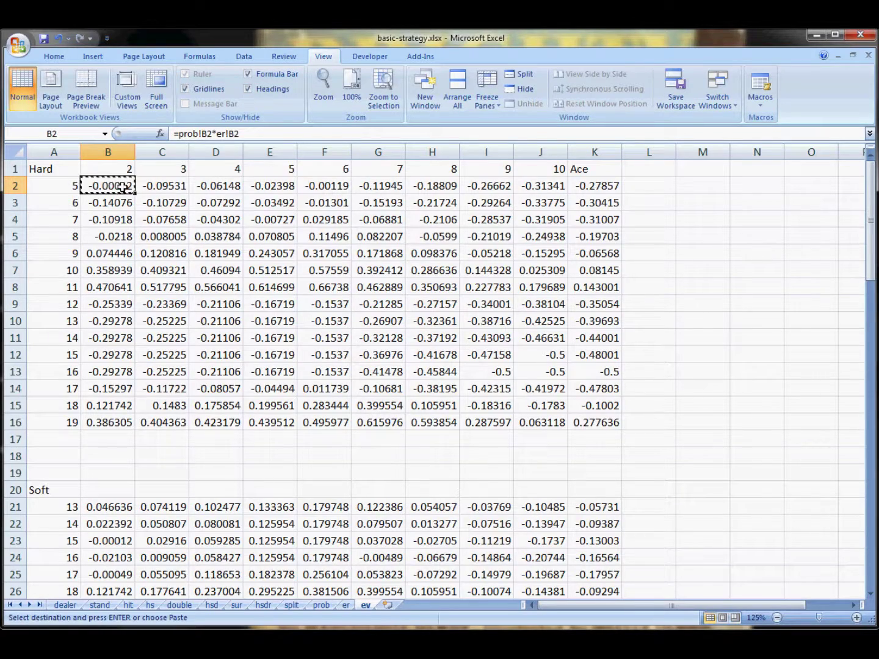
pyautogui.moveTo(119, 185); pyautogui.dragTo(596, 421)
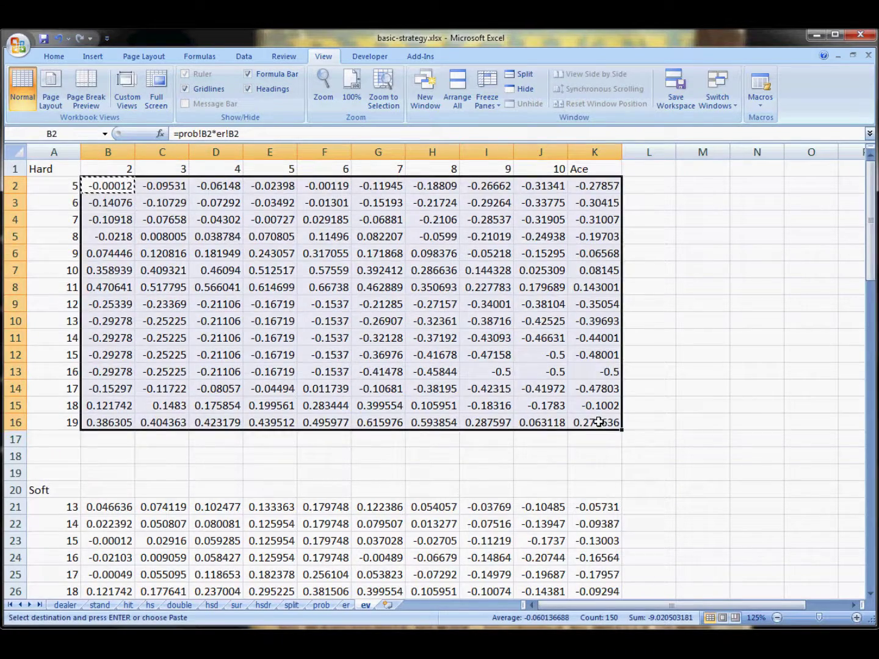
pyautogui.hotkey('ctrl', 'v')
pyautogui.scroll(-7, 597, 420)
pyautogui.scroll(4, 157, 299)
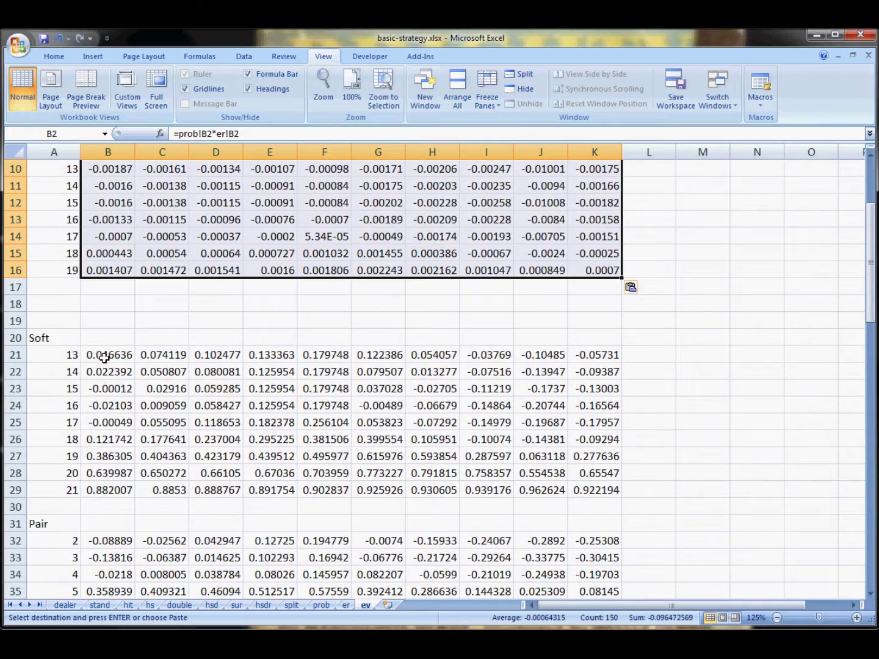
pyautogui.moveTo(103, 358); pyautogui.dragTo(599, 492)
pyautogui.hotkey('ctrl', 'v')
pyautogui.scroll(-6, 526, 407)
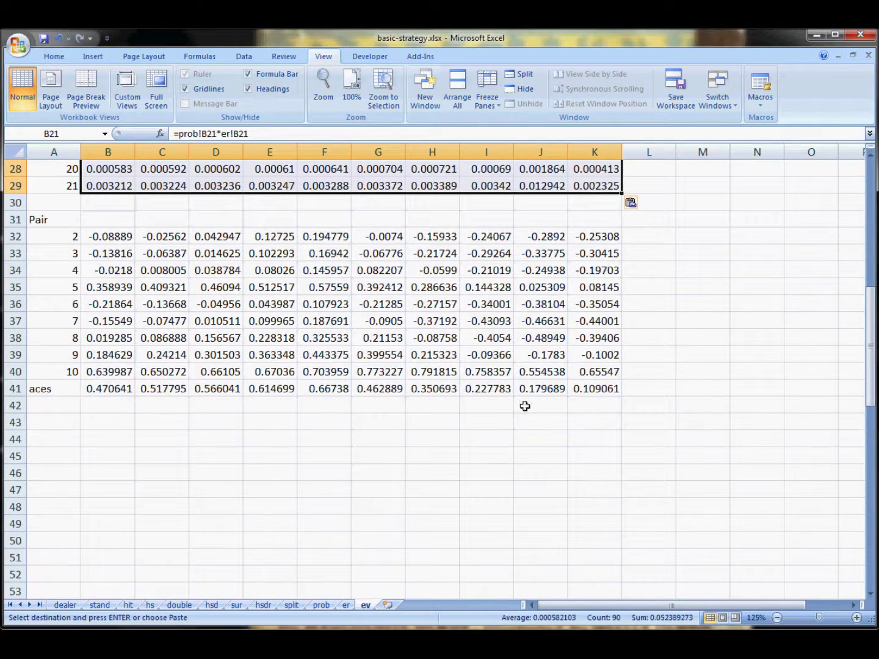
pyautogui.moveTo(118, 234); pyautogui.dragTo(606, 393)
pyautogui.hotkey('ctrl', 'v')
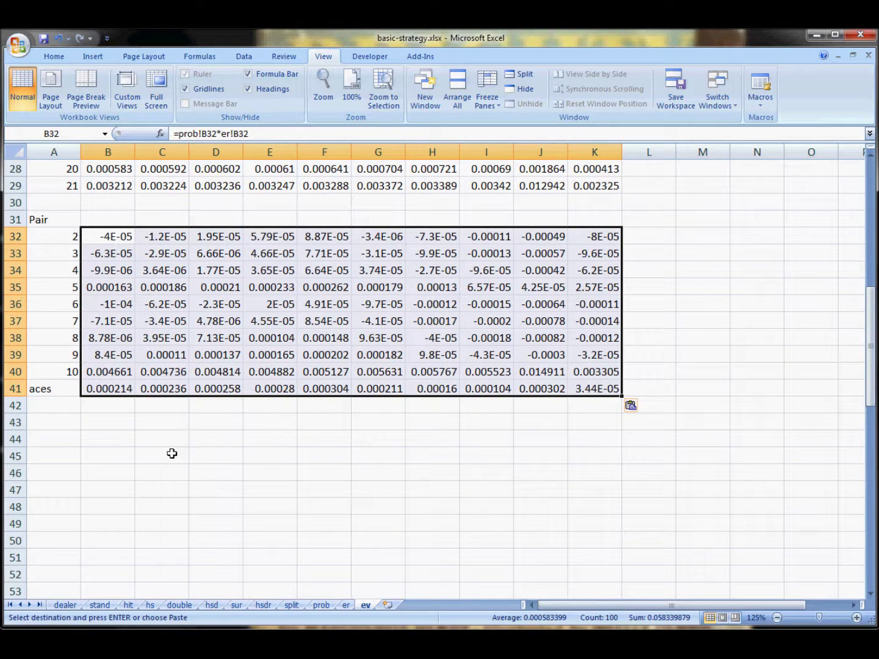
# Label A43 Total and enter =SUM(B2:K41) in B43, giving 0.014257.
pyautogui.click(61, 425)
pyautogui.write('Total')
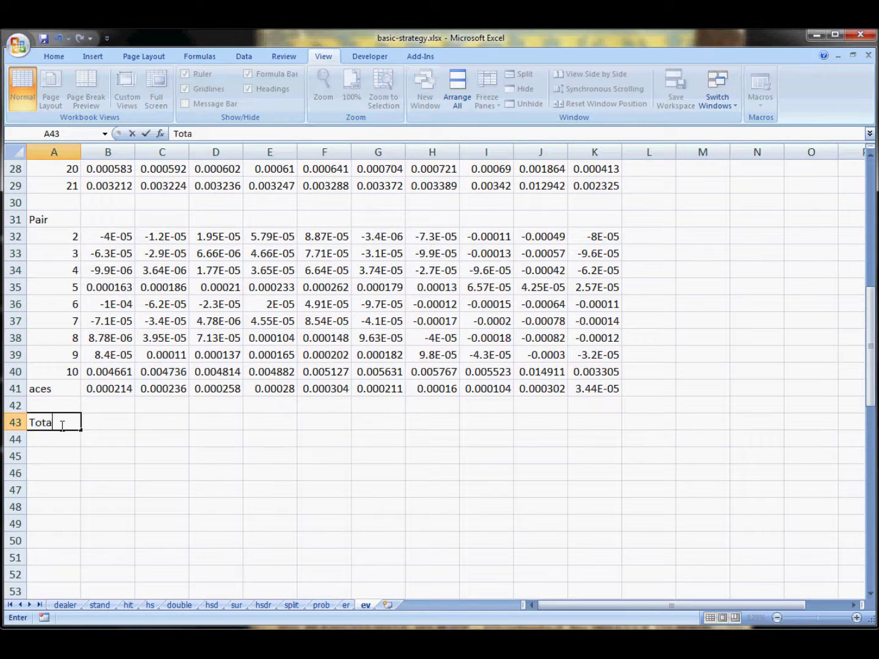
pyautogui.press('Tab')
pyautogui.write('=sum(')
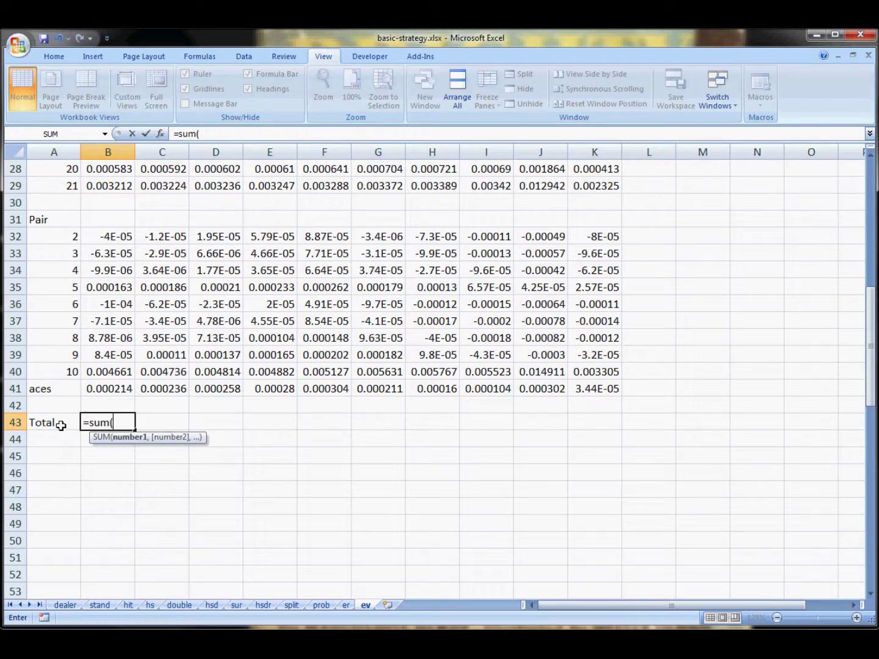
pyautogui.moveTo(604, 391); pyautogui.dragTo(128, 179)
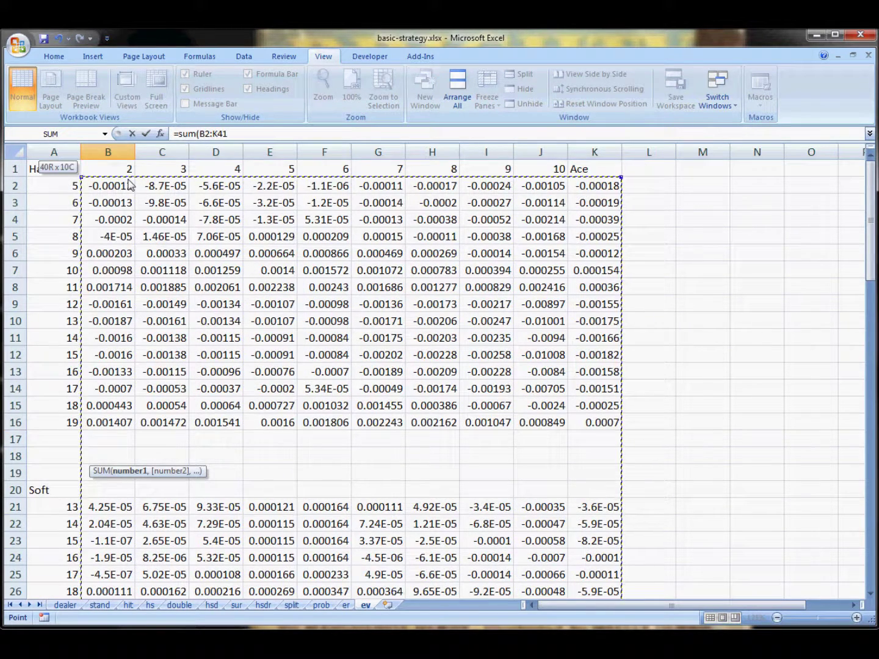
pyautogui.press('Return')
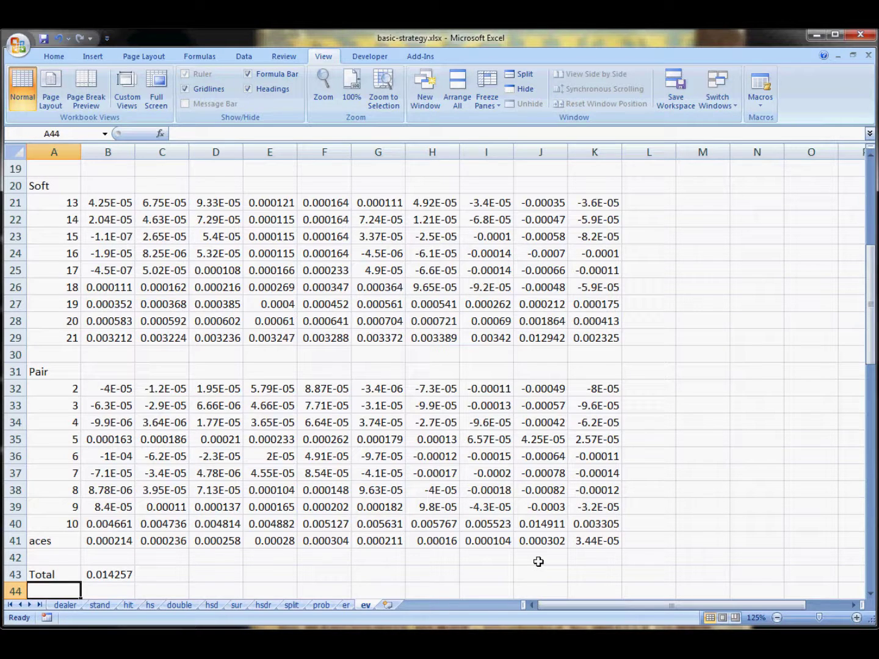
pyautogui.scroll(-4, 476, 486)
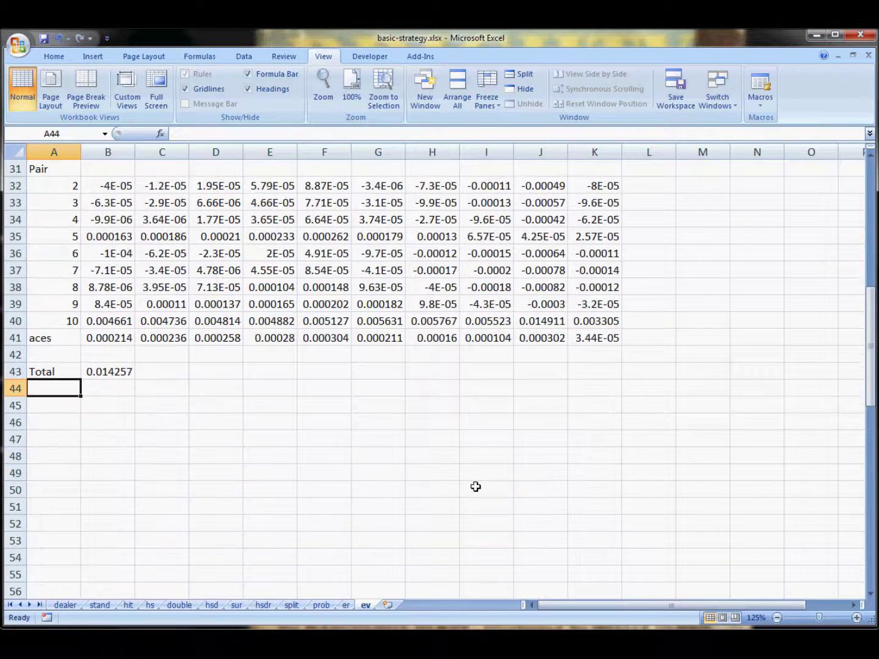
# Set er's soft 21 returns B29:K29 to 1.5, raising the ev Total to 0.040248.
pyautogui.click(347, 607)
pyautogui.scroll(-4, 308, 524)
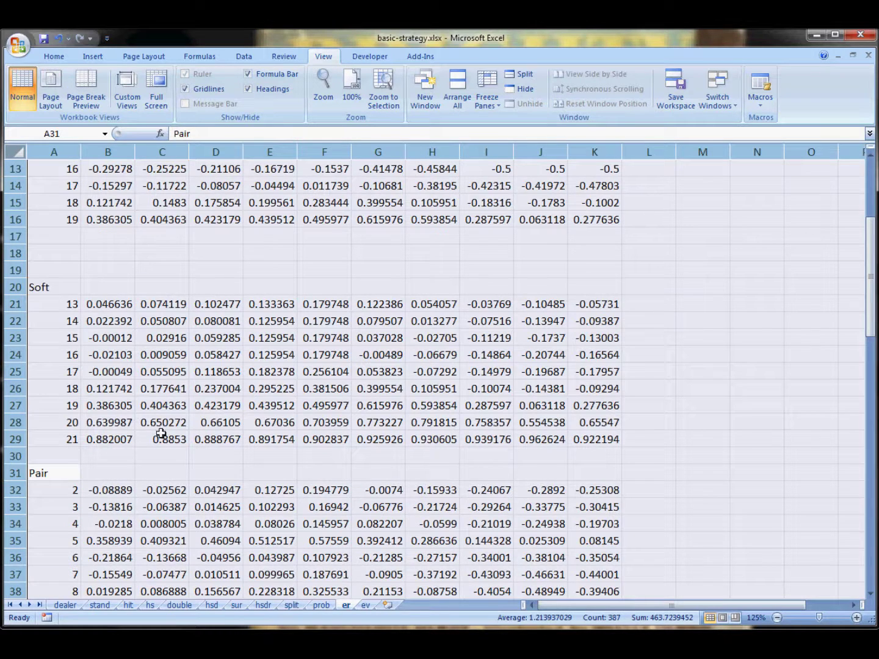
pyautogui.click(118, 440)
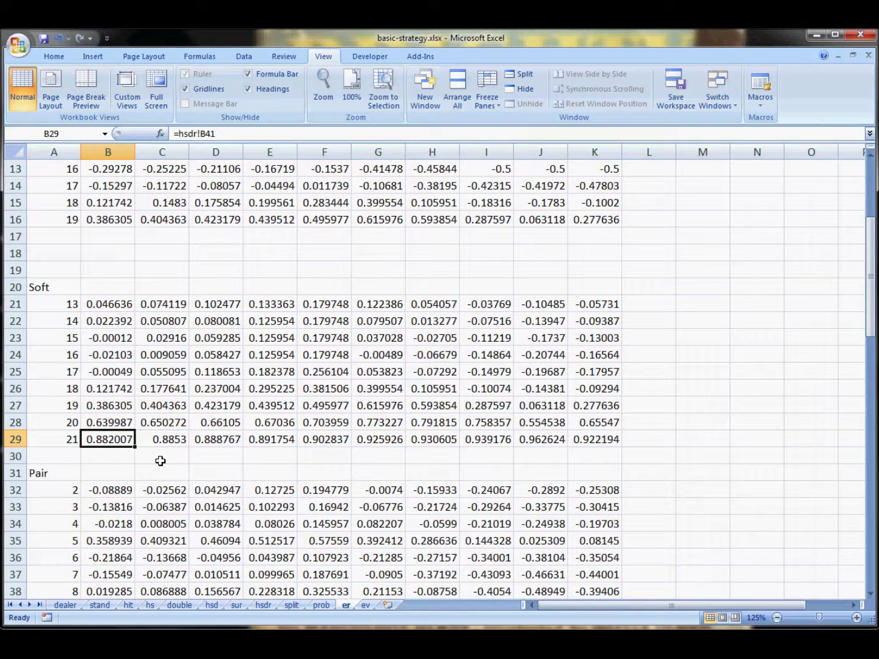
pyautogui.write('1.5')
pyautogui.press('Return')
pyautogui.press('Up')
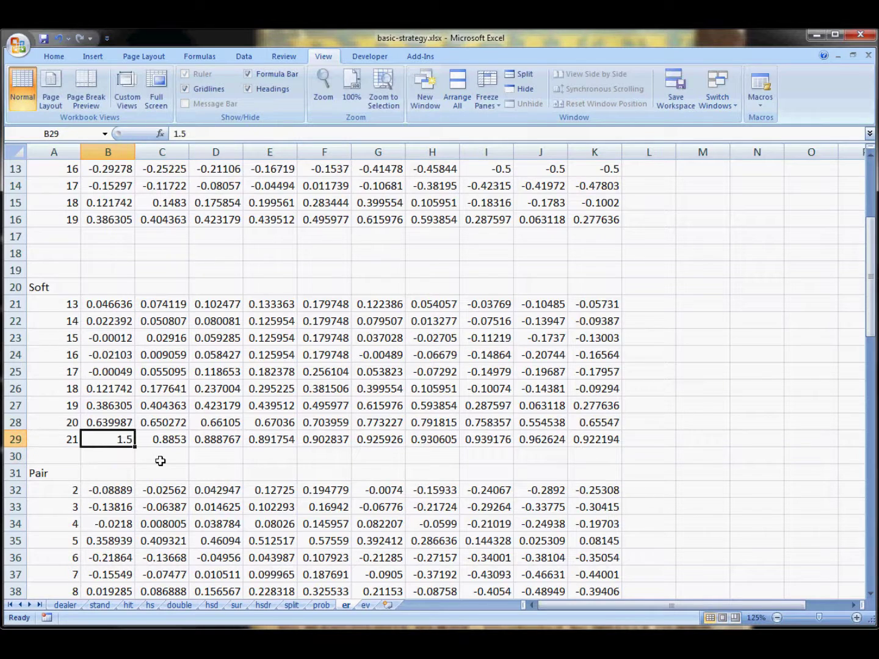
pyautogui.hotkey('ctrl', 'c')
pyautogui.moveTo(162, 438); pyautogui.dragTo(593, 436)
pyautogui.hotkey('ctrl', 'v')
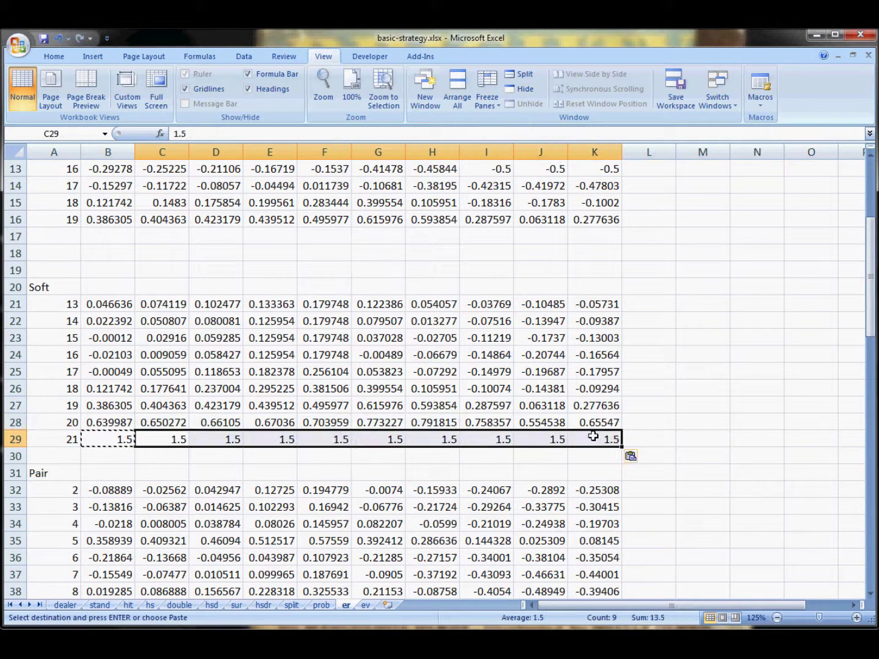
pyautogui.click(365, 606)
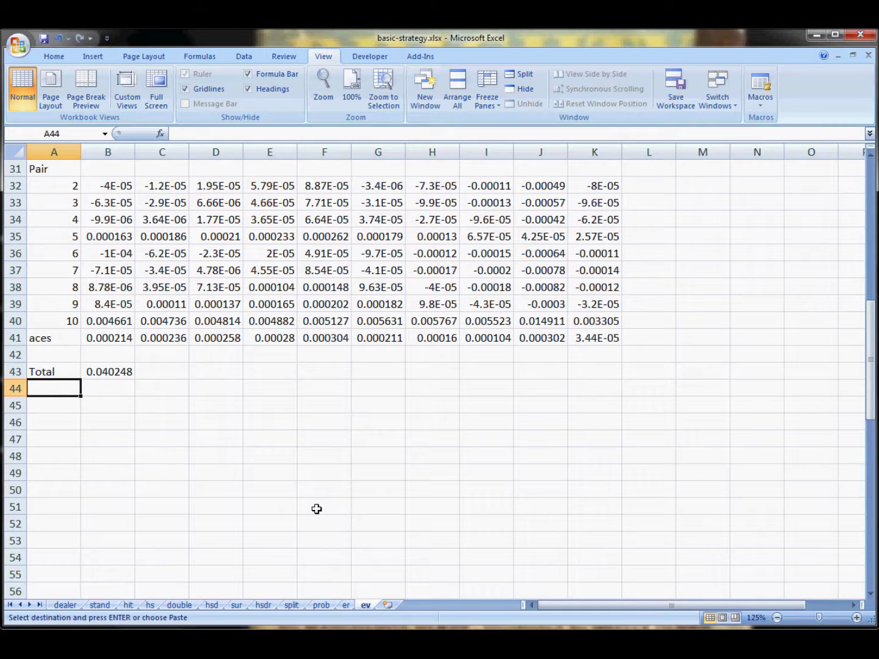
# Label A48 Dealer BJ and enter =2*(4/13)*(1/13) in B48, giving 0.047337.
pyautogui.press('Down')
pyautogui.press('Down')
pyautogui.press('Down')
pyautogui.press('Down')
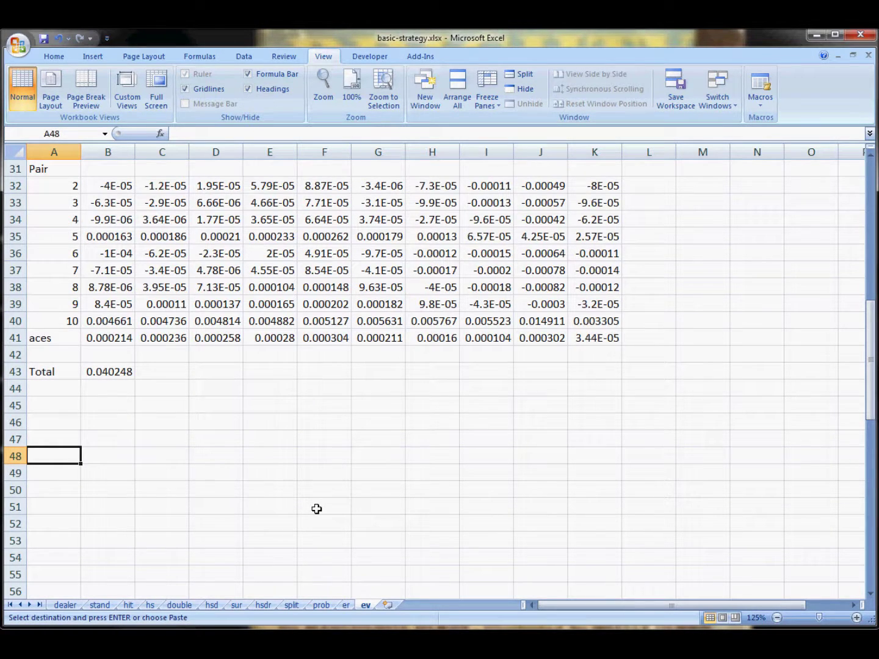
pyautogui.write('Dea')
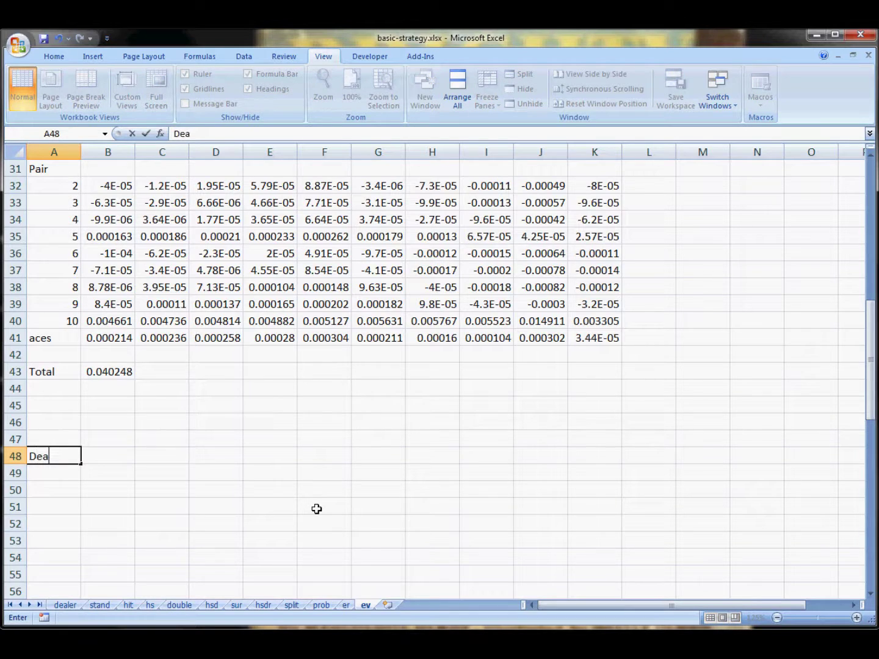
pyautogui.write('ler BJ')
pyautogui.press('Tab')
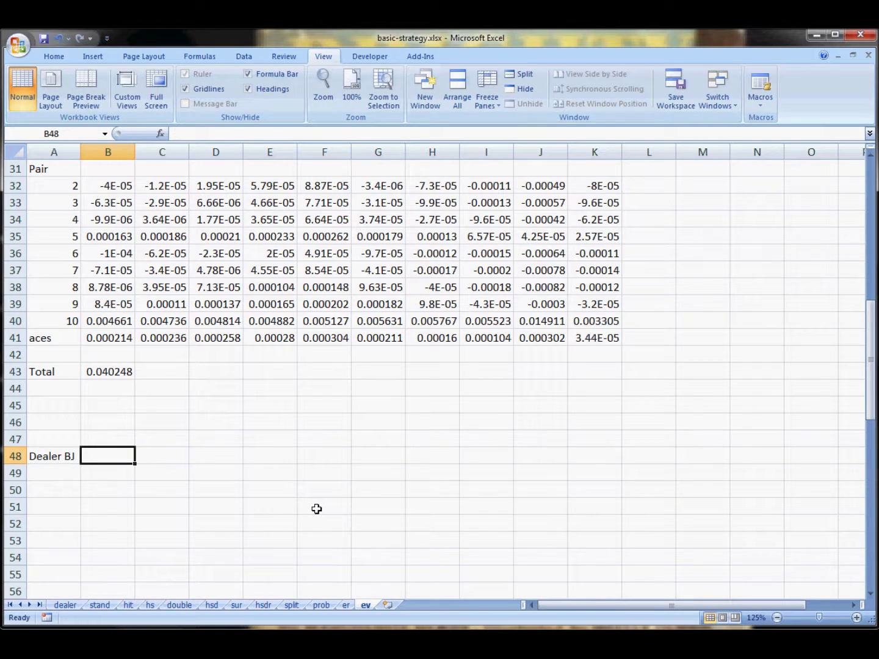
pyautogui.write('=2*(4')
pyautogui.press('BackSpace')
pyautogui.press('BackSpace')
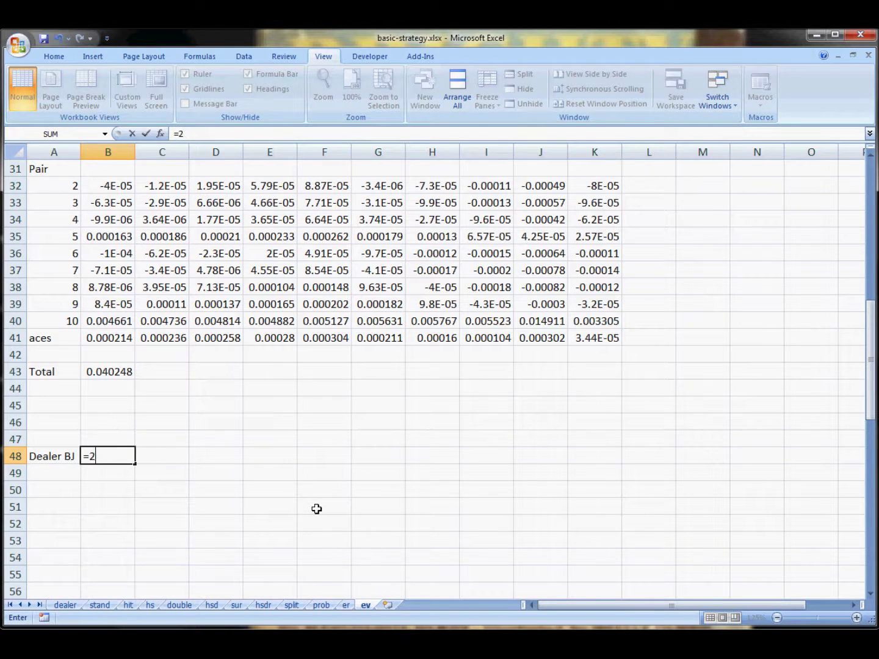
pyautogui.write('*(4')
pyautogui.write('/13)*(')
pyautogui.write('1/13')
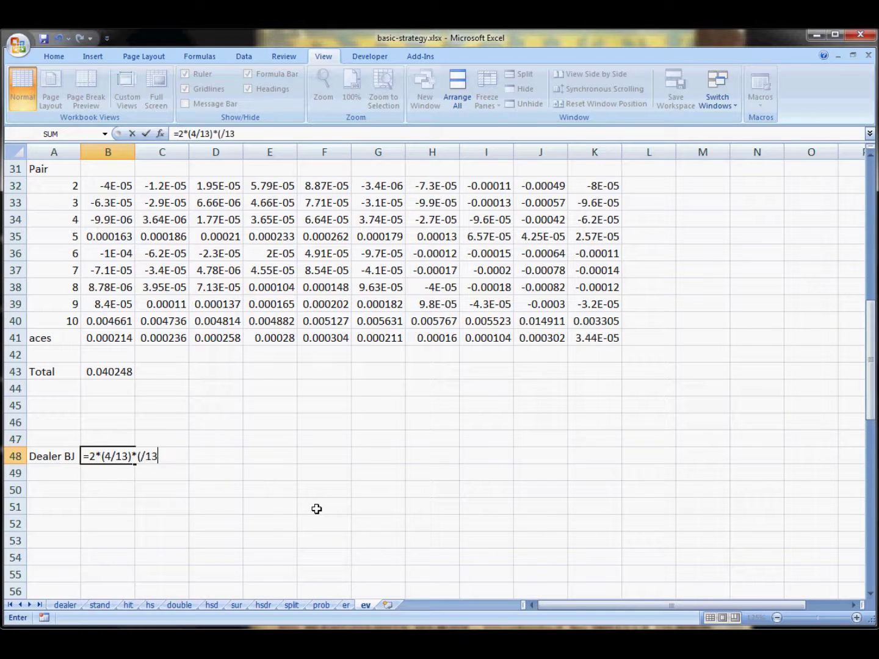
pyautogui.press('BackSpace')
pyautogui.press('BackSpace')
pyautogui.press('BackSpace')
pyautogui.press('BackSpace')
pyautogui.write('1/13)')
pyautogui.press('Return')
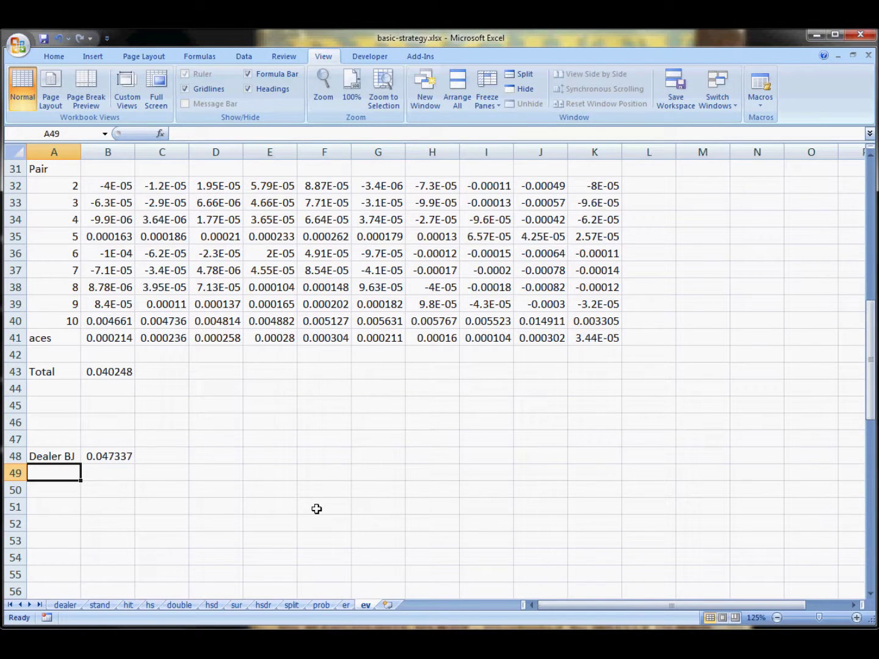
pyautogui.press('Up')
pyautogui.press('Up')
pyautogui.press('Up')
pyautogui.press('Up')
pyautogui.press('Up')
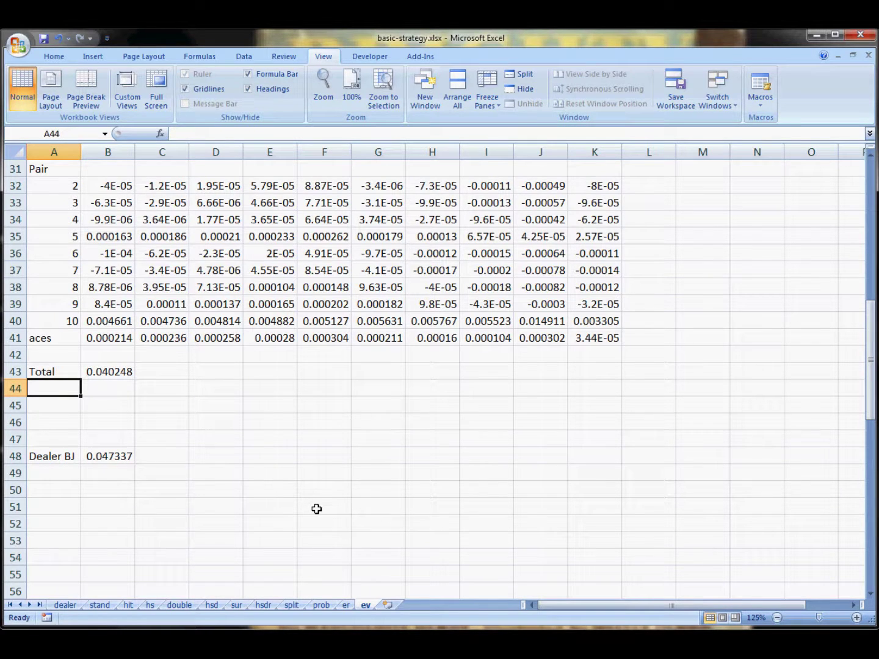
# Label A44 Winning dealer BJ and widen column A to fit the labels.
pyautogui.write('Winning ')
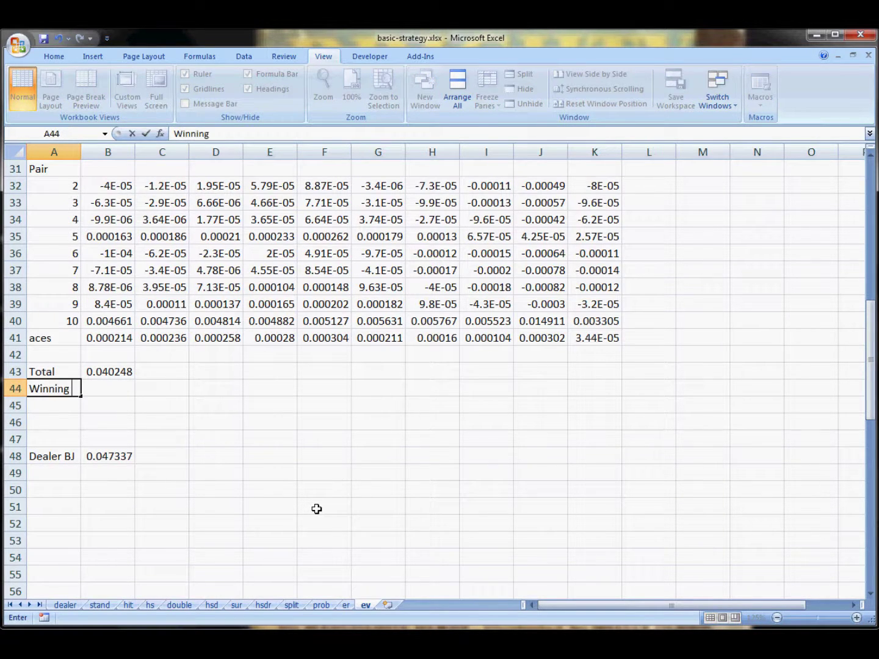
pyautogui.write('dealer BJ')
pyautogui.press('Return')
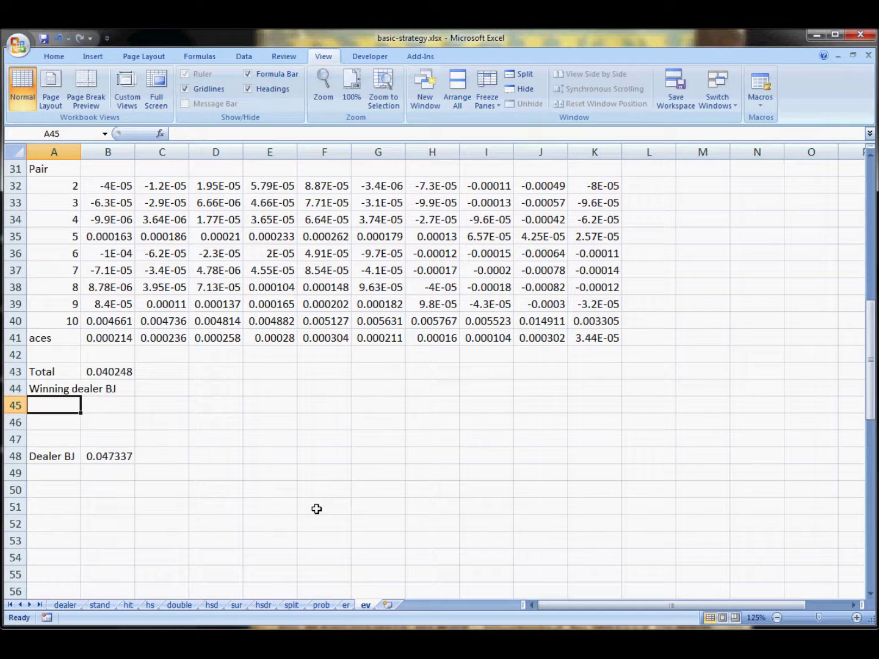
pyautogui.moveTo(81, 152); pyautogui.dragTo(125, 152)
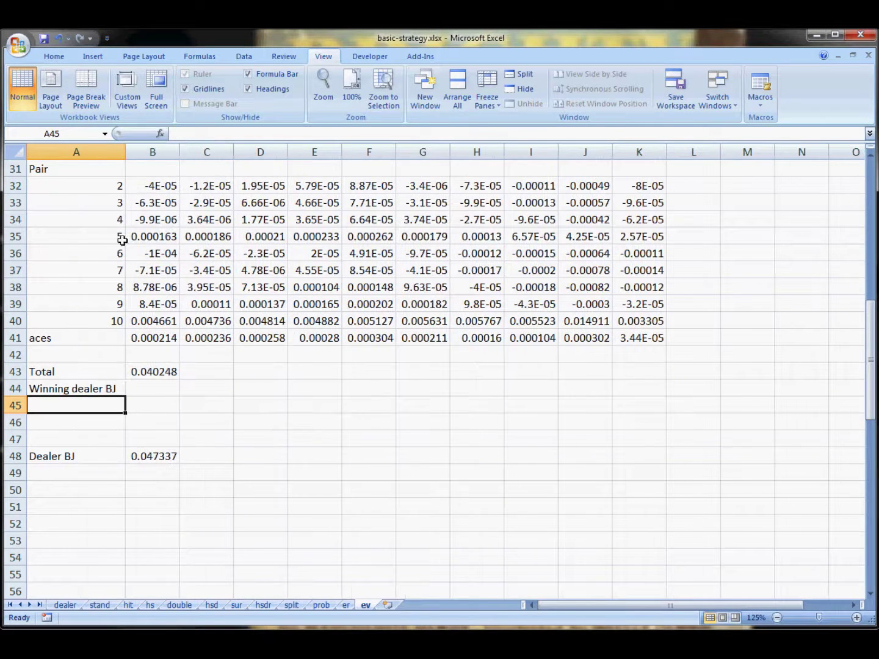
# Enter =B48*(1-B48)*-1 in B44, giving -0.0451.
pyautogui.click(157, 390)
pyautogui.write('=')
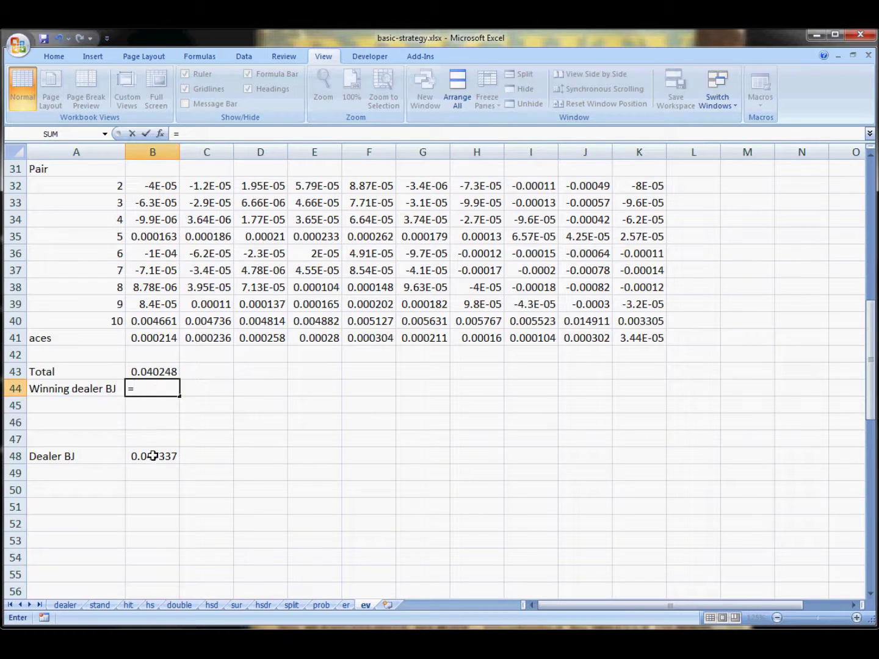
pyautogui.click(152, 456)
pyautogui.write('*(1-')
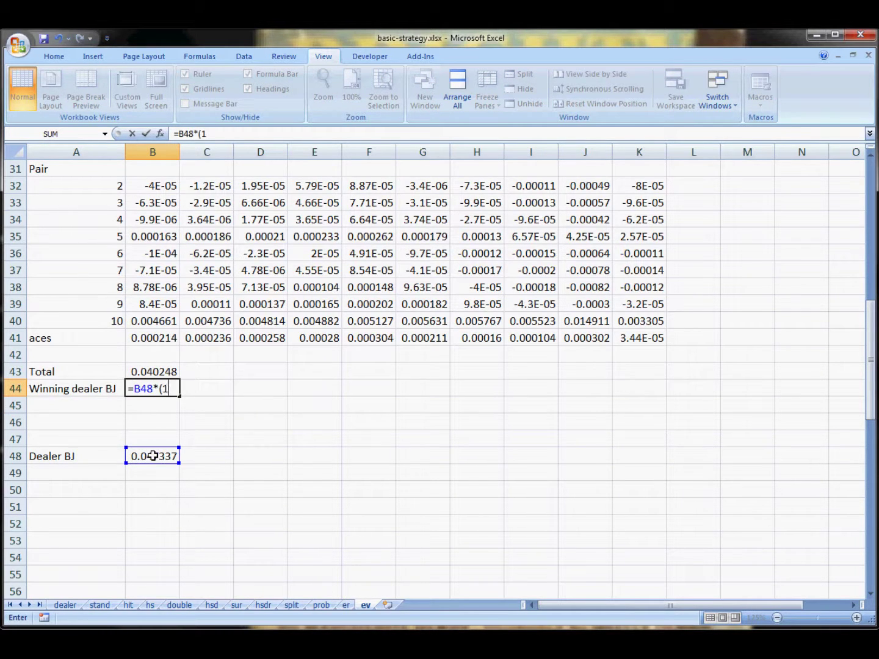
pyautogui.click(166, 456)
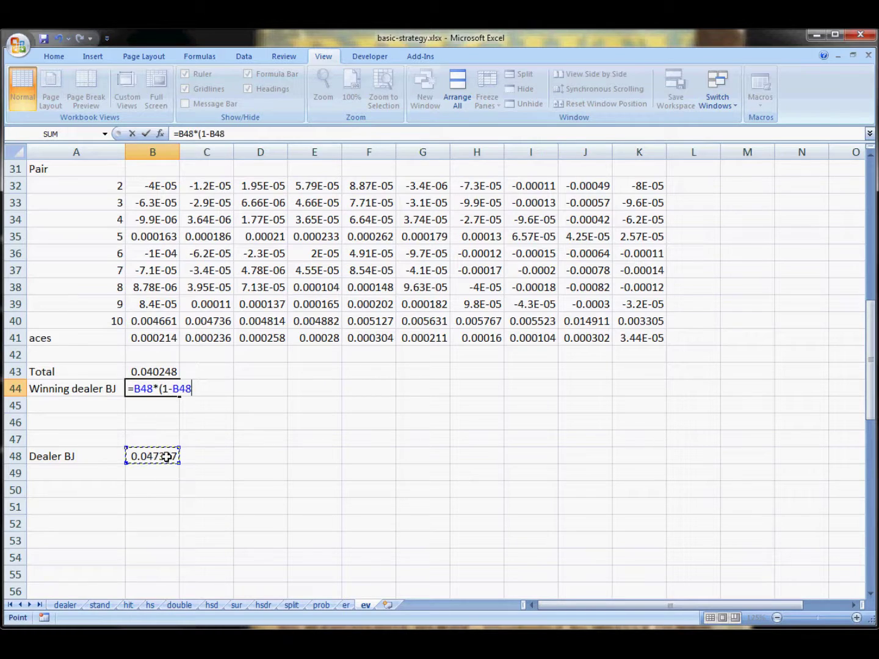
pyautogui.write(')*-1')
pyautogui.press('Return')
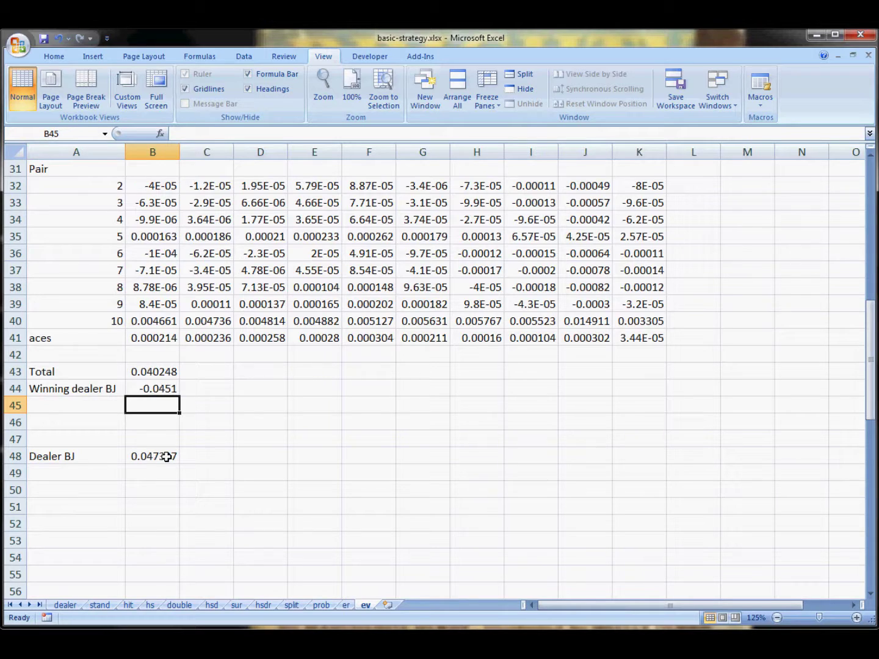
# Add a Grand total label in A45 and relabel A43 as No dealer BJ.
pyautogui.click(54, 399)
pyautogui.write('Grand total')
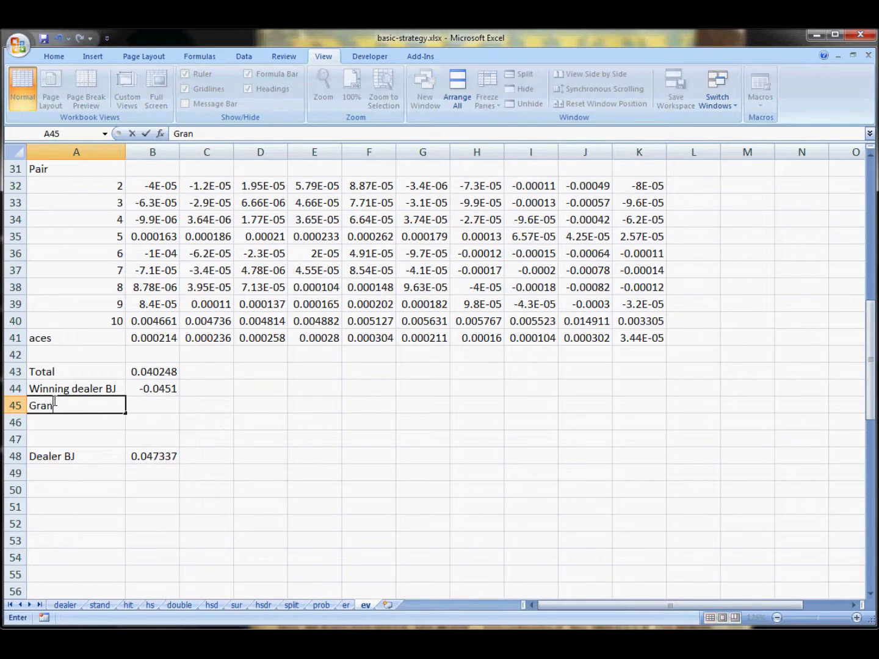
pyautogui.press('Up')
pyautogui.press('Up')
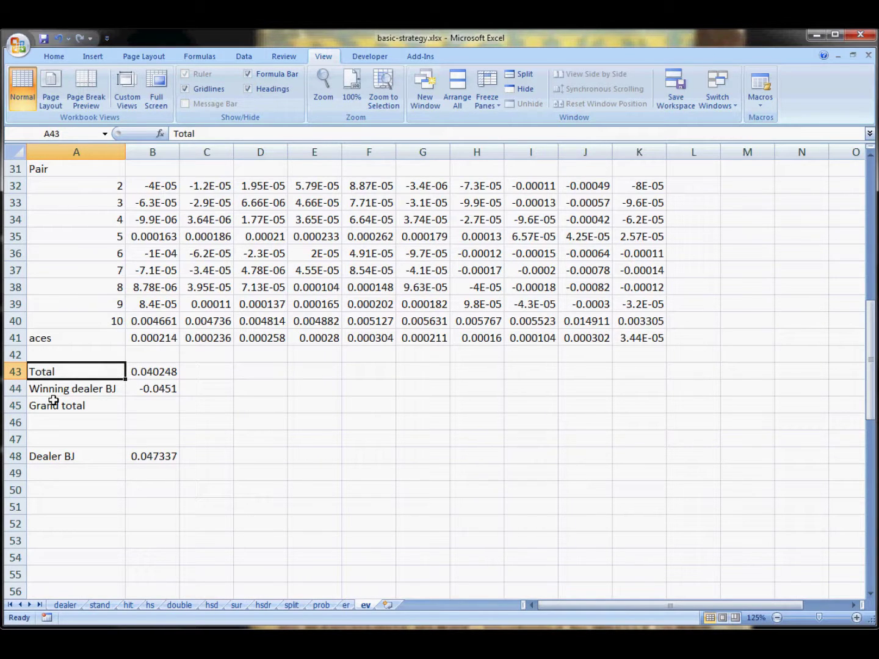
pyautogui.write('No dealer BJ')
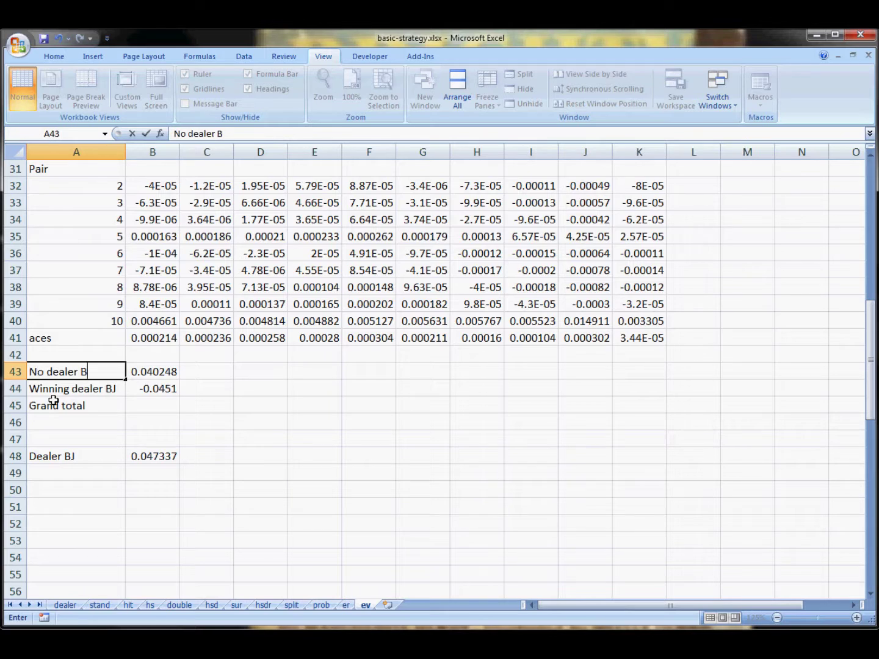
pyautogui.press('Tab')
# Enter =B44+B43 in B45, giving a grand total of -0.00485.
pyautogui.press('Down')
pyautogui.press('Down')
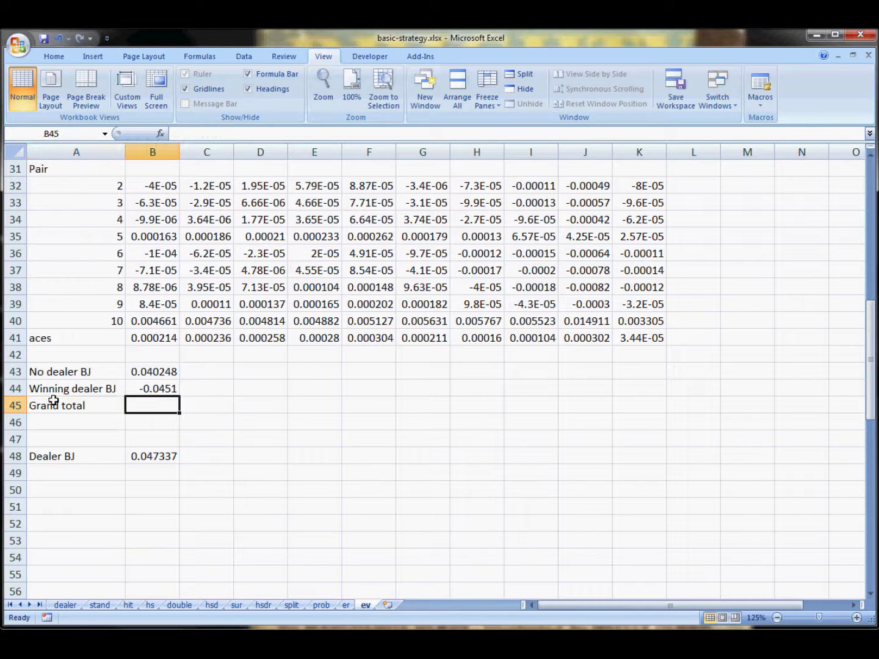
pyautogui.write('=')
pyautogui.click(152, 389)
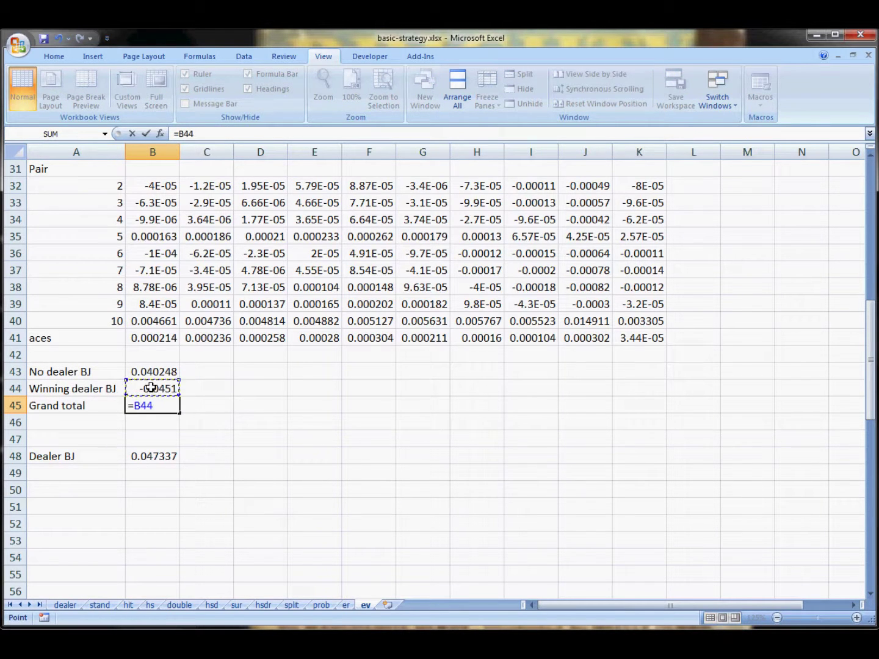
pyautogui.write('+')
pyautogui.click(156, 366)
pyautogui.press('Return')
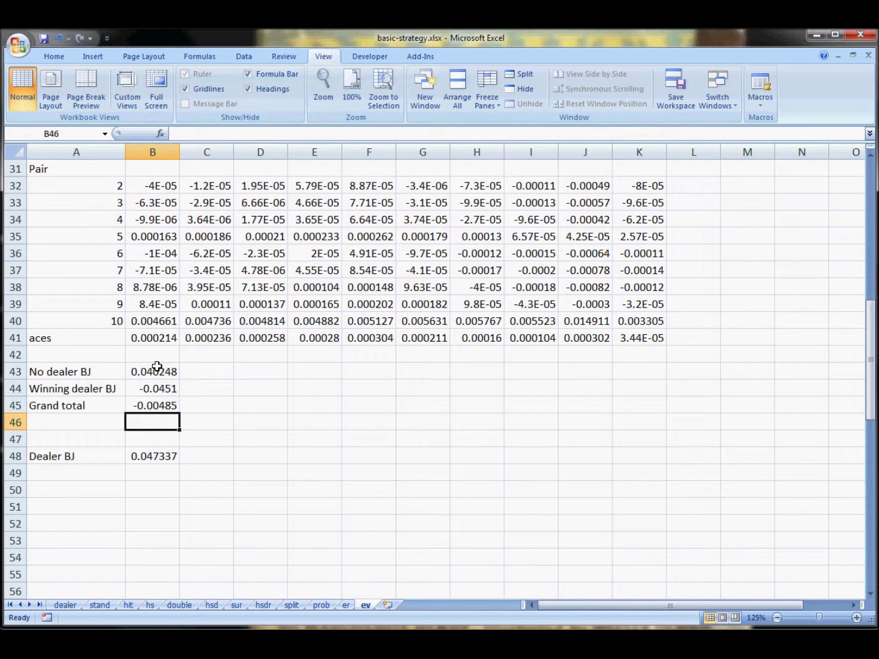